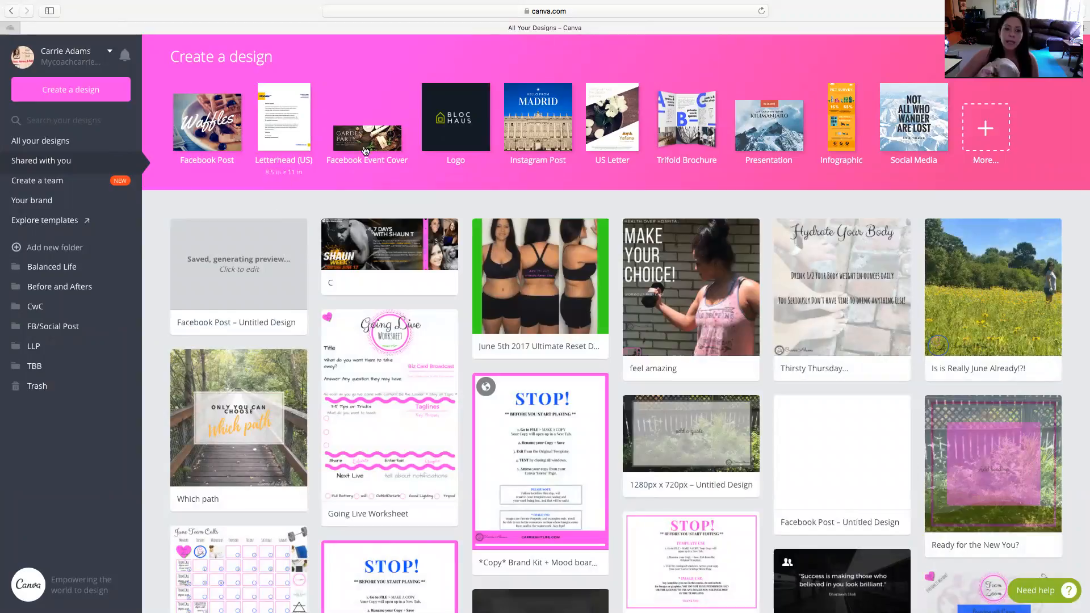
Create a new Logo design and search the image library for "lightening bolt"
{"action": "left_click", "coordinate": [465, 139]}
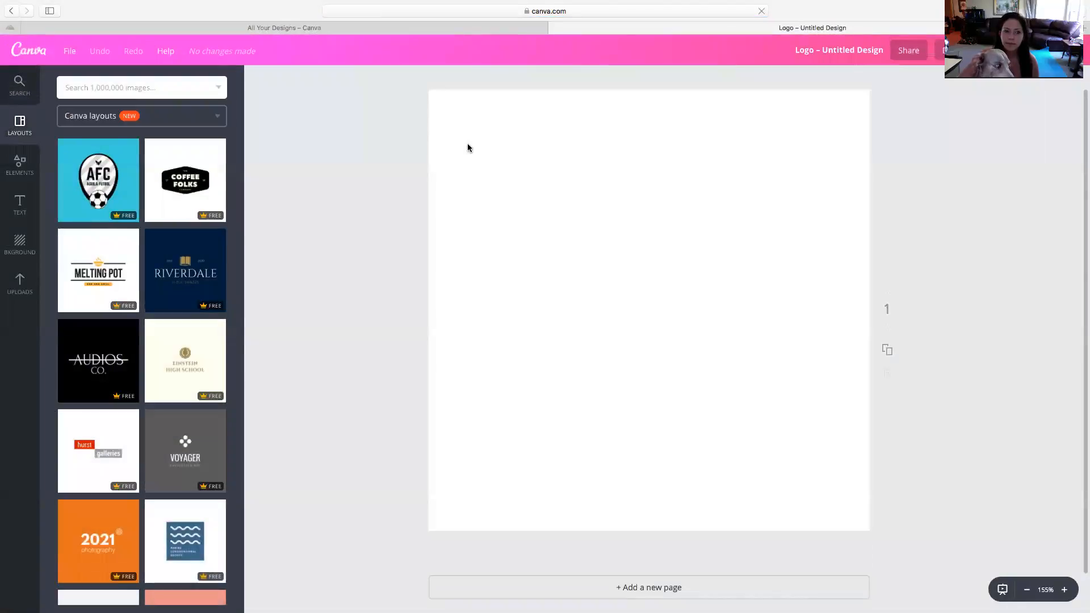
{"action": "left_click", "coordinate": [25, 164]}
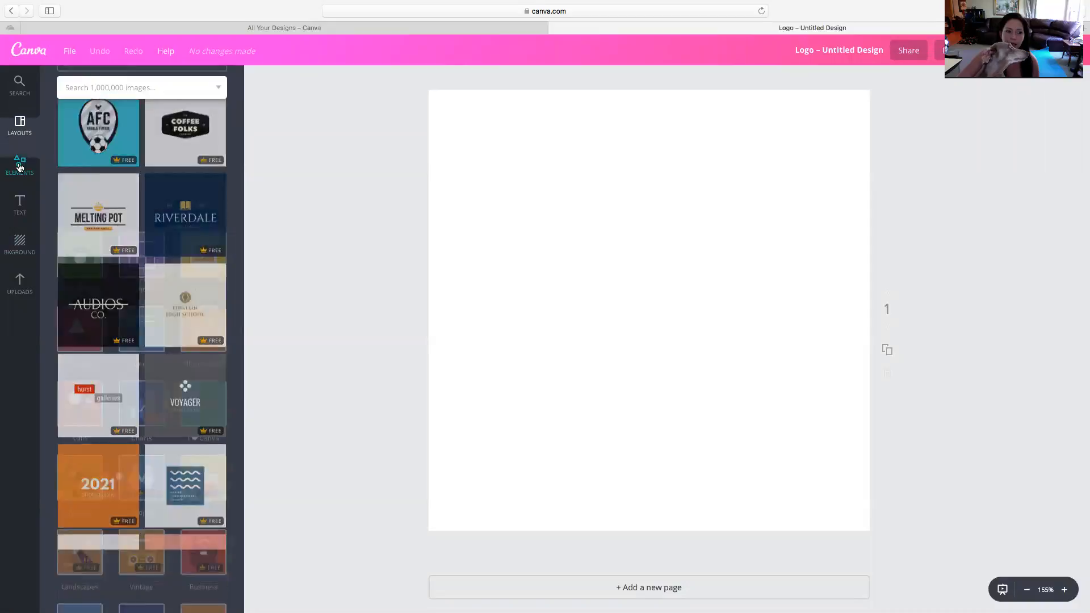
{"action": "left_click", "coordinate": [110, 88]}
{"action": "type", "text": "jightening blot"}
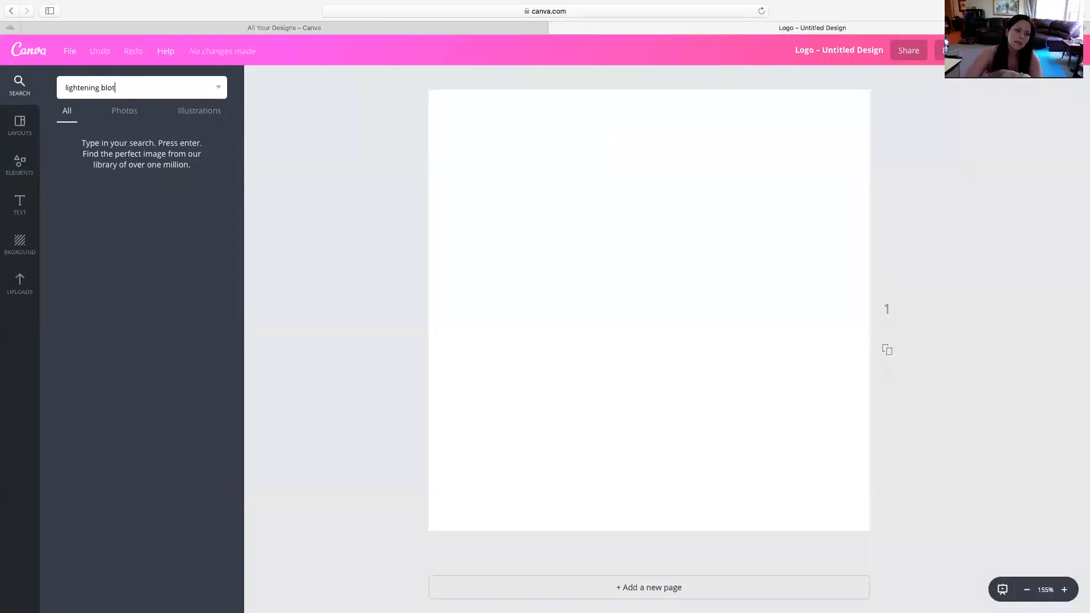
{"action": "key", "text": "Return"}
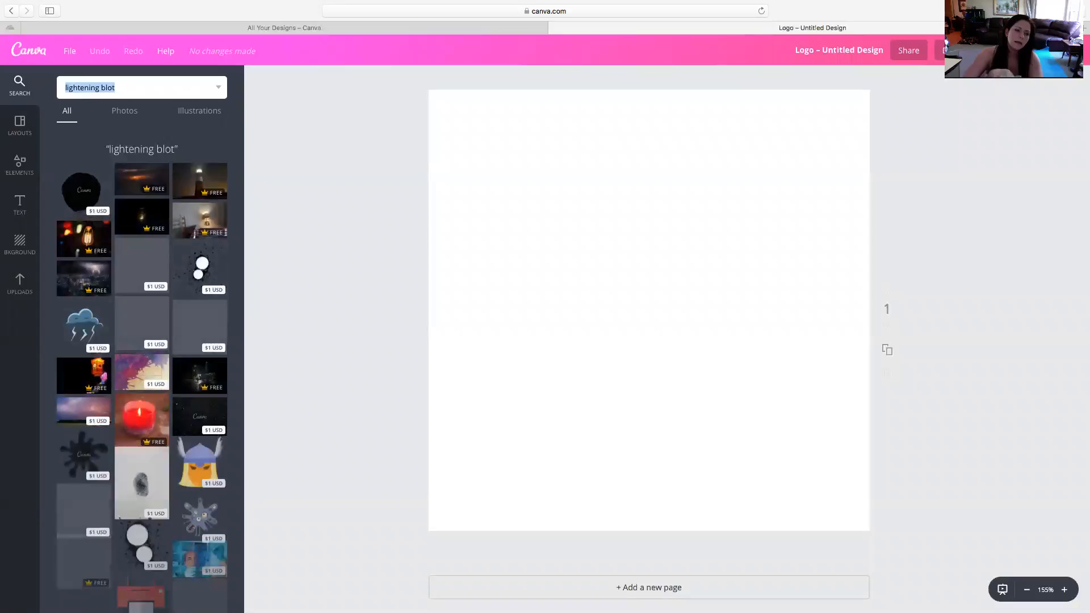
{"action": "left_click", "coordinate": [131, 89]}
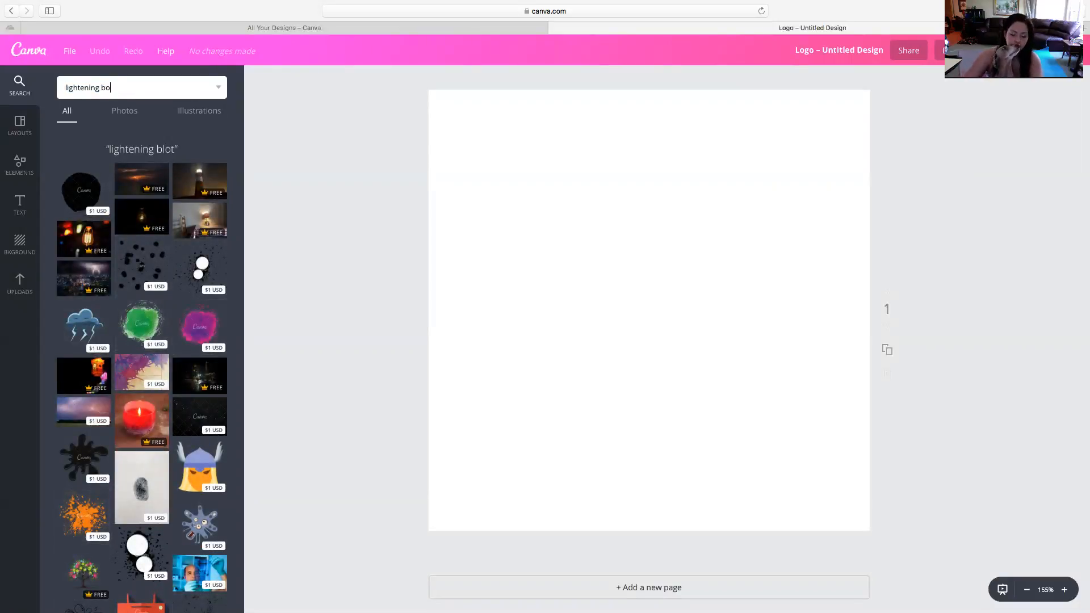
{"action": "key", "text": "Return"}
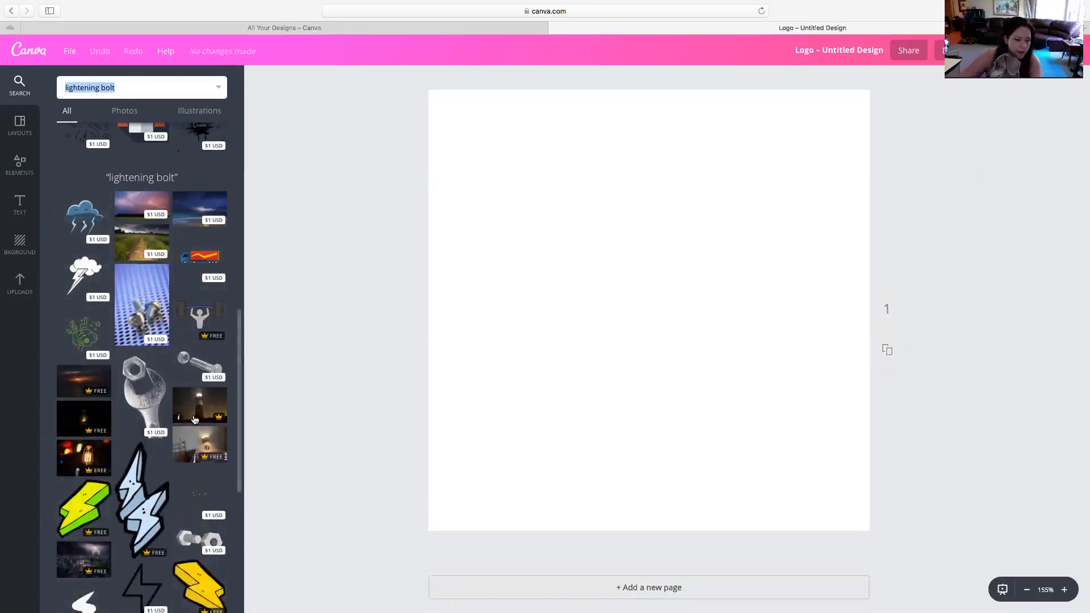
Add the yellow and green lightning bolt illustration to the page and set its transparency to 17
{"action": "scroll", "coordinate": [189, 425], "scroll_direction": "down", "scroll_amount": 5}
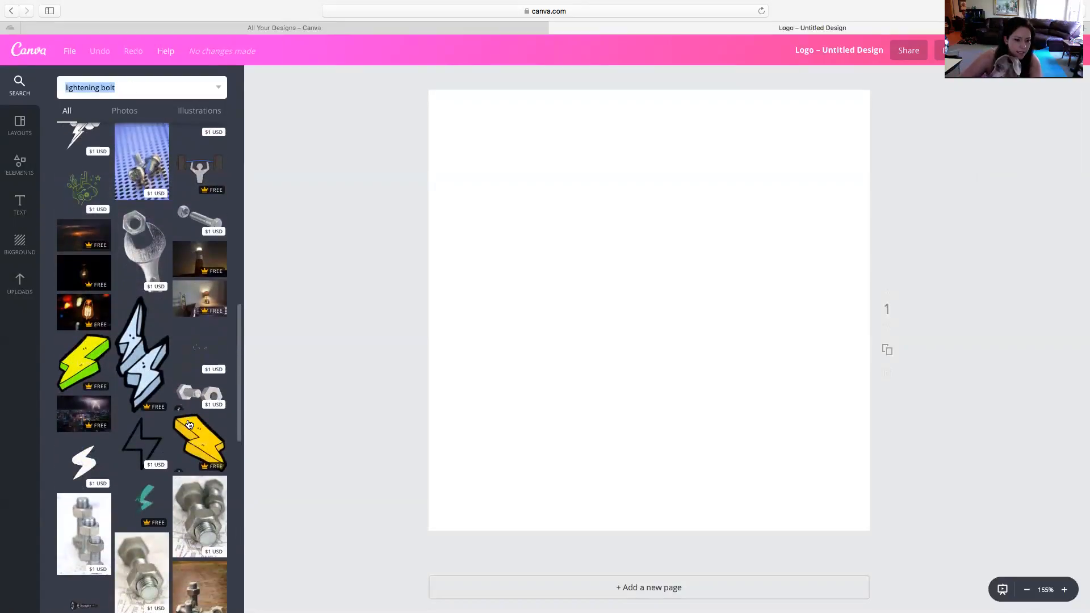
{"action": "left_click", "coordinate": [82, 369]}
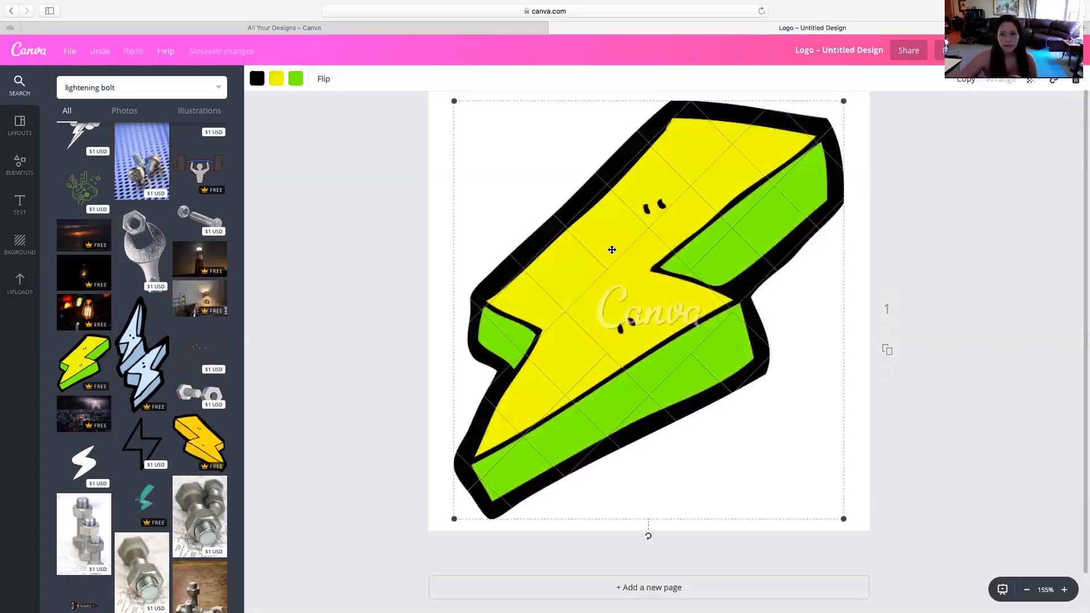
{"action": "left_click", "coordinate": [1032, 81]}
{"action": "left_click_drag", "start_coordinate": [1011, 116], "coordinate": [945, 118]}
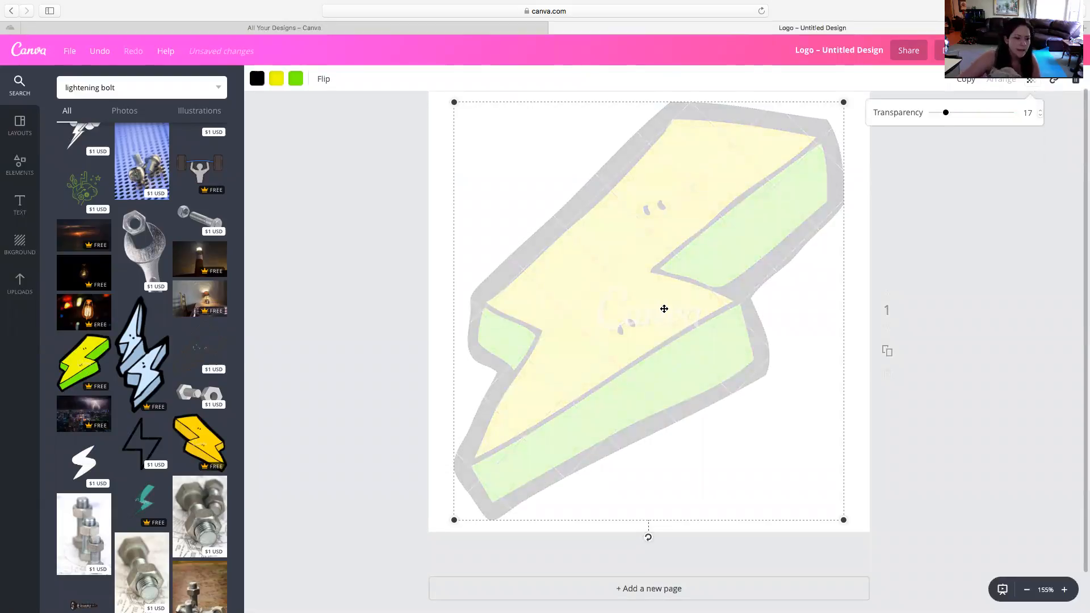
{"action": "left_click", "coordinate": [655, 324]}
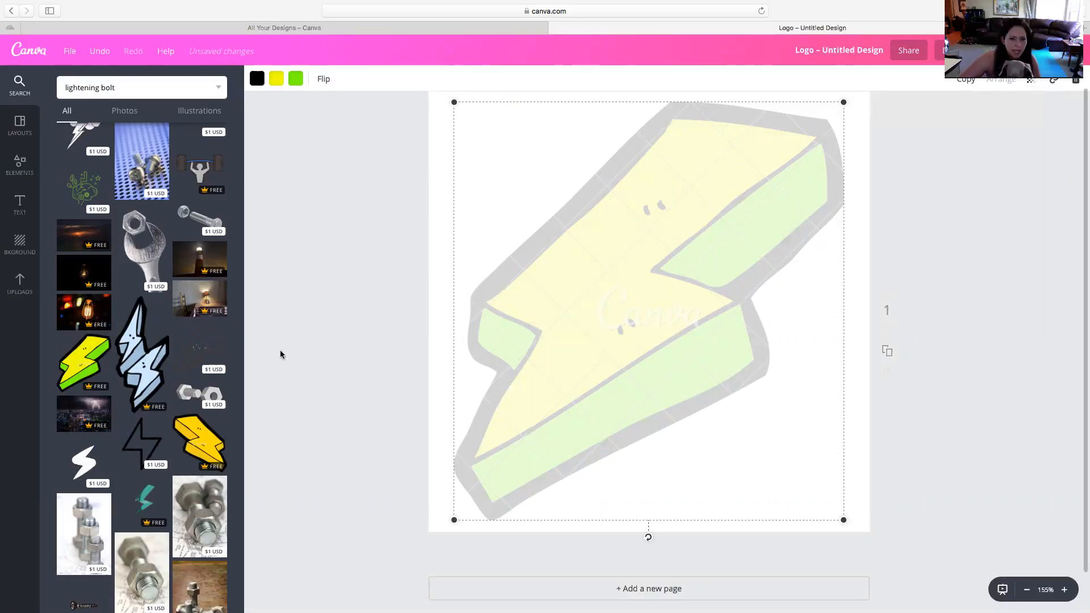
{"action": "left_click", "coordinate": [281, 349]}
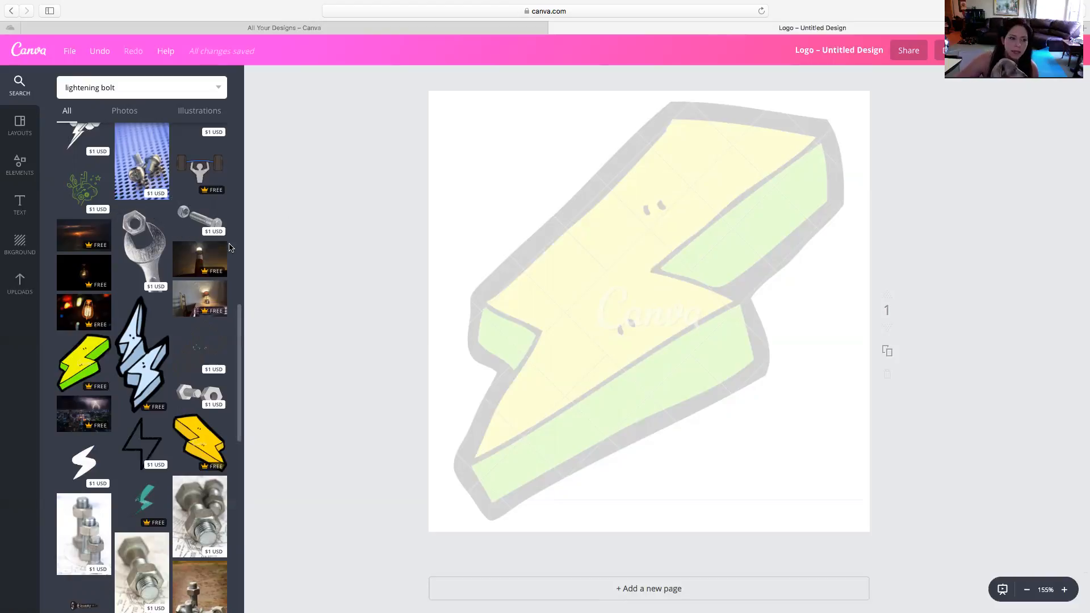
Add a heading over the lightning bolt and replace its text with "A"
{"action": "left_click", "coordinate": [31, 208]}
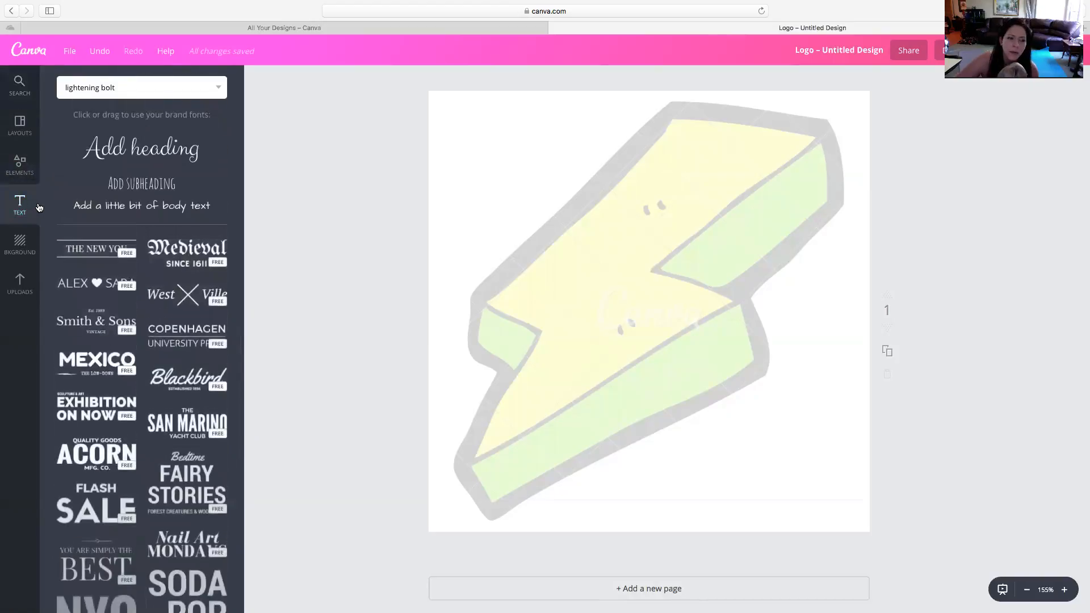
{"action": "left_click", "coordinate": [153, 150]}
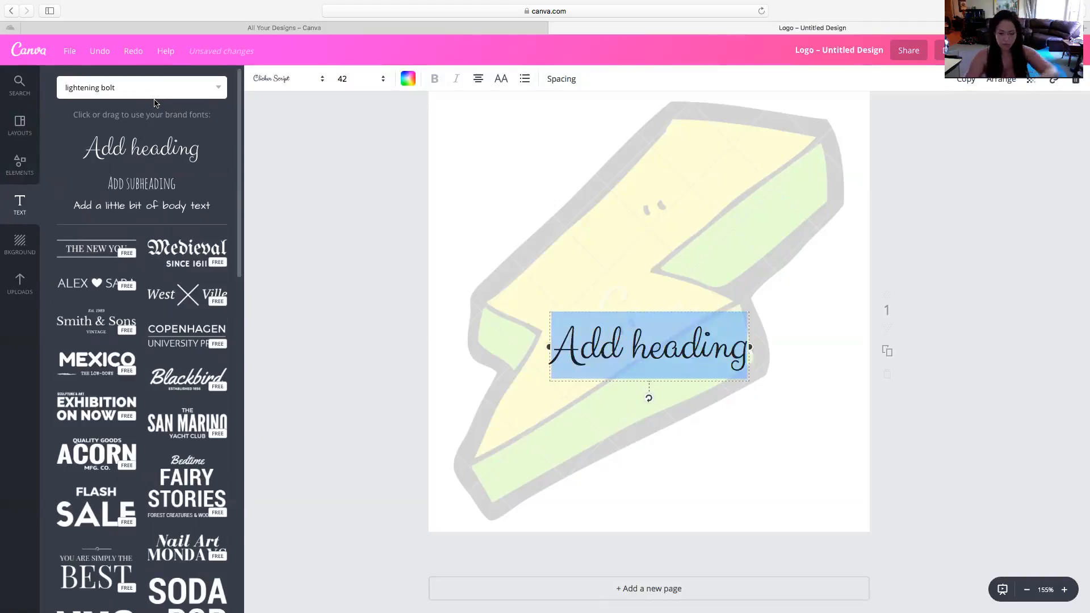
{"action": "type", "text": "A"}
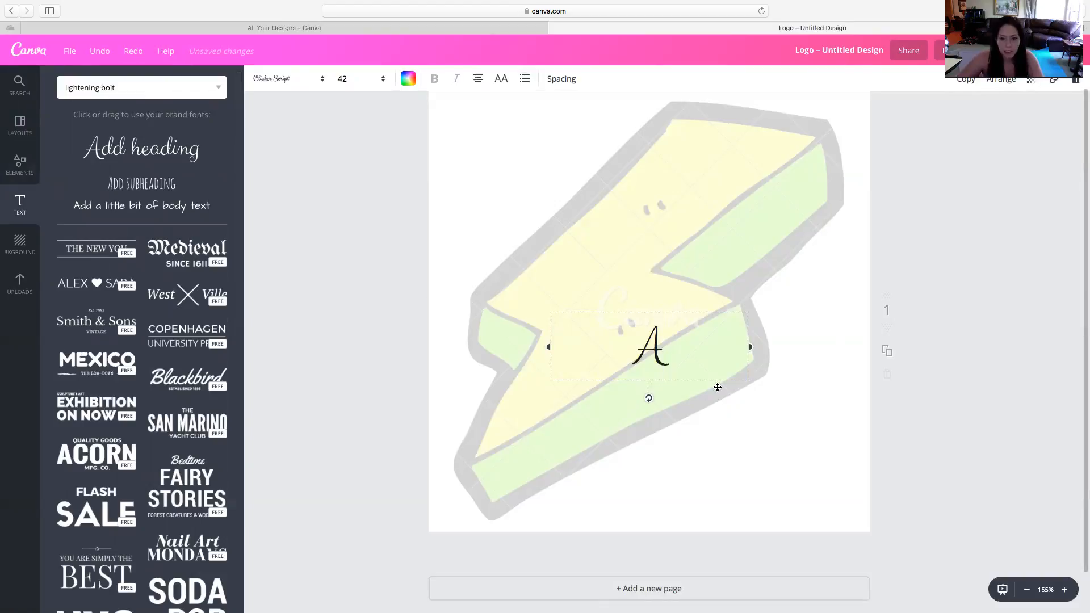
Set the letter A's font size to 200 and move it onto the upper left part of the lightning bolt
{"action": "left_click_drag", "start_coordinate": [686, 366], "coordinate": [641, 361]}
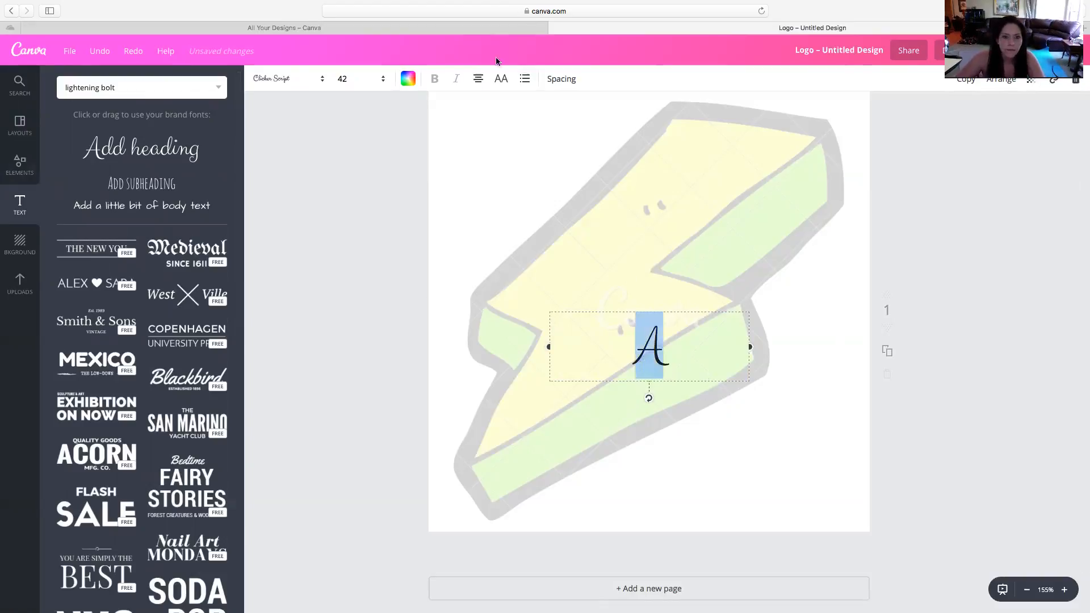
{"action": "left_click", "coordinate": [377, 84]}
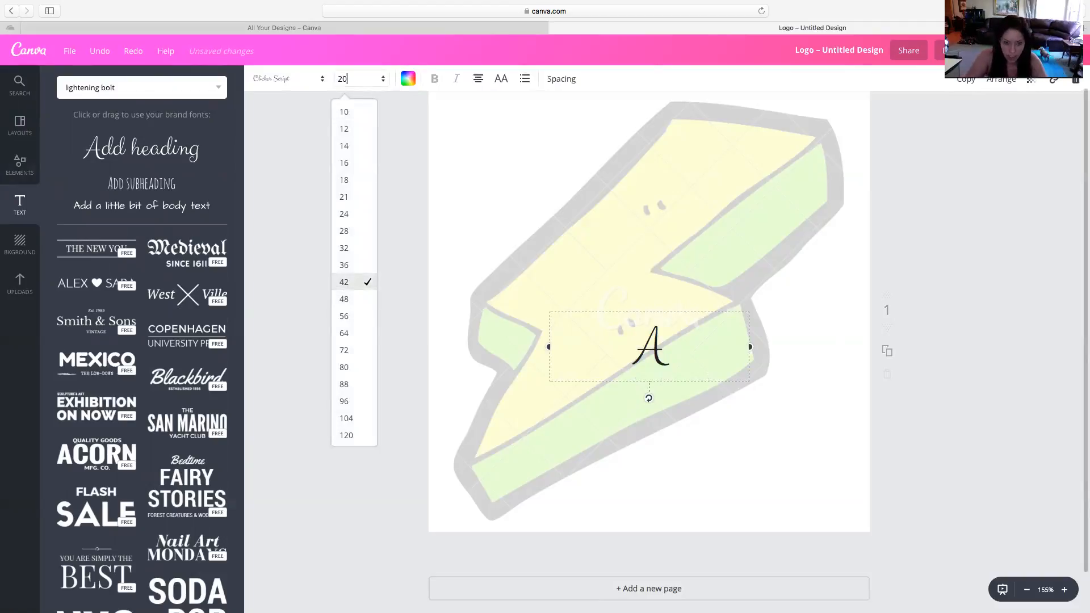
{"action": "key", "text": "Return"}
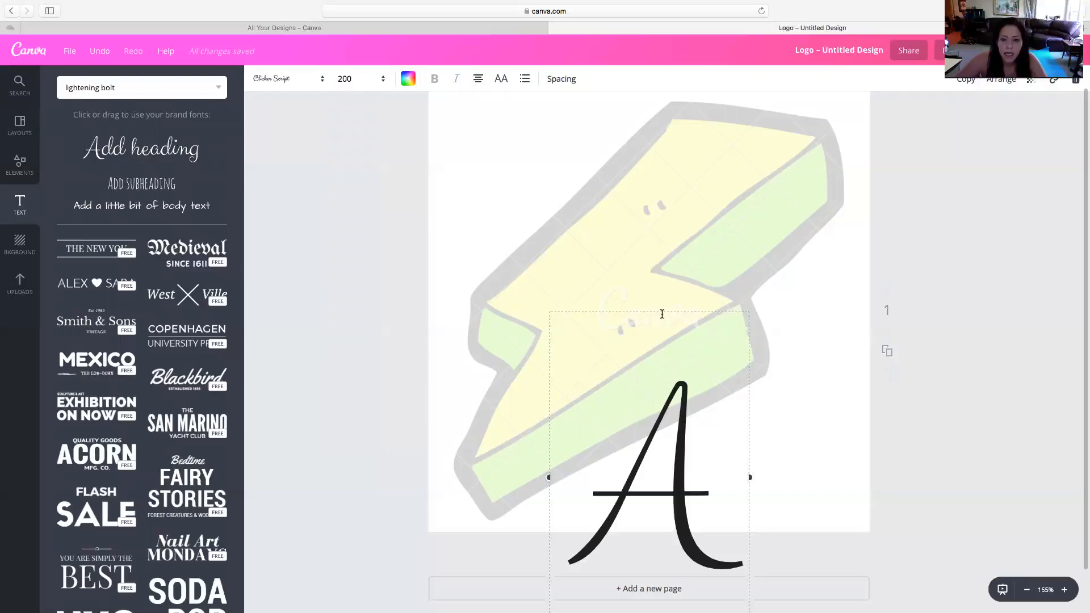
{"action": "left_click_drag", "start_coordinate": [660, 247], "coordinate": [603, 125]}
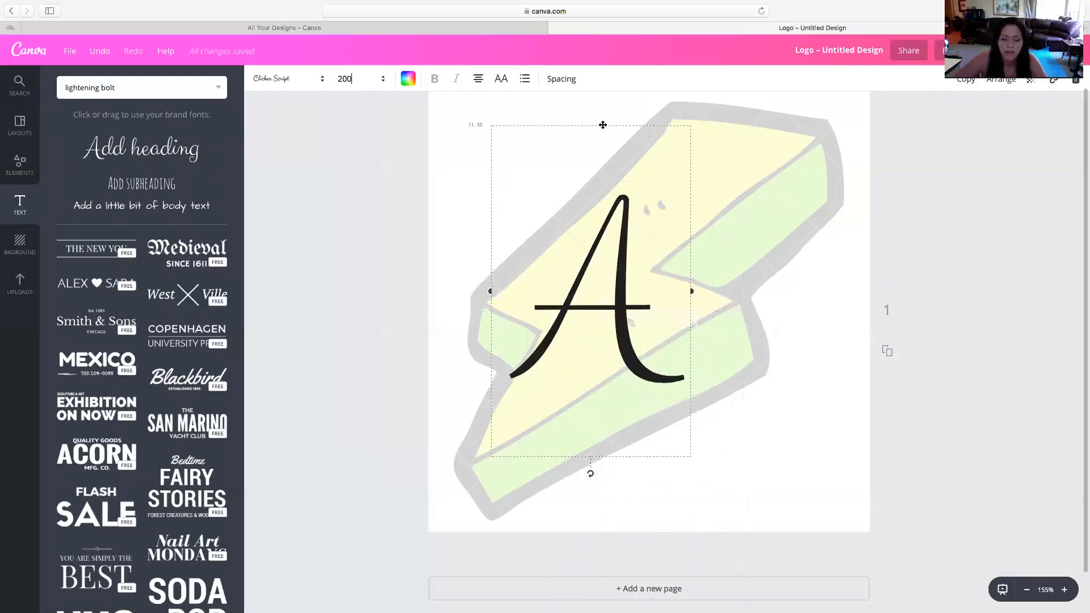
{"action": "left_click_drag", "start_coordinate": [611, 459], "coordinate": [591, 393]}
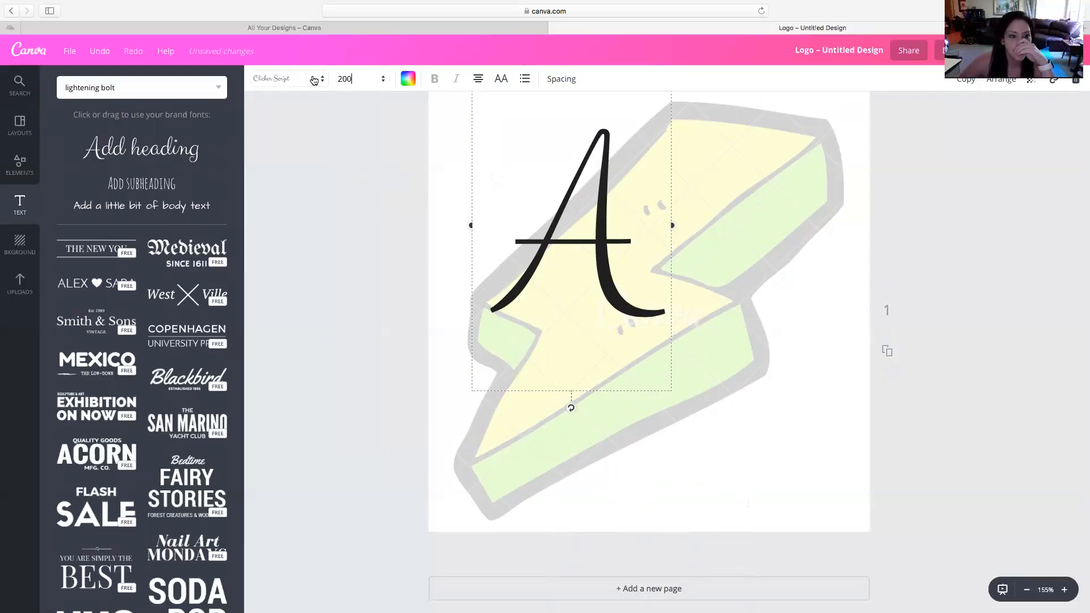
Try the Architect's Daughter font on the letter A
{"action": "left_click", "coordinate": [314, 80]}
{"action": "scroll", "coordinate": [316, 377], "scroll_direction": "down", "scroll_amount": 5}
{"action": "scroll", "coordinate": [317, 377], "scroll_direction": "down", "scroll_amount": 2}
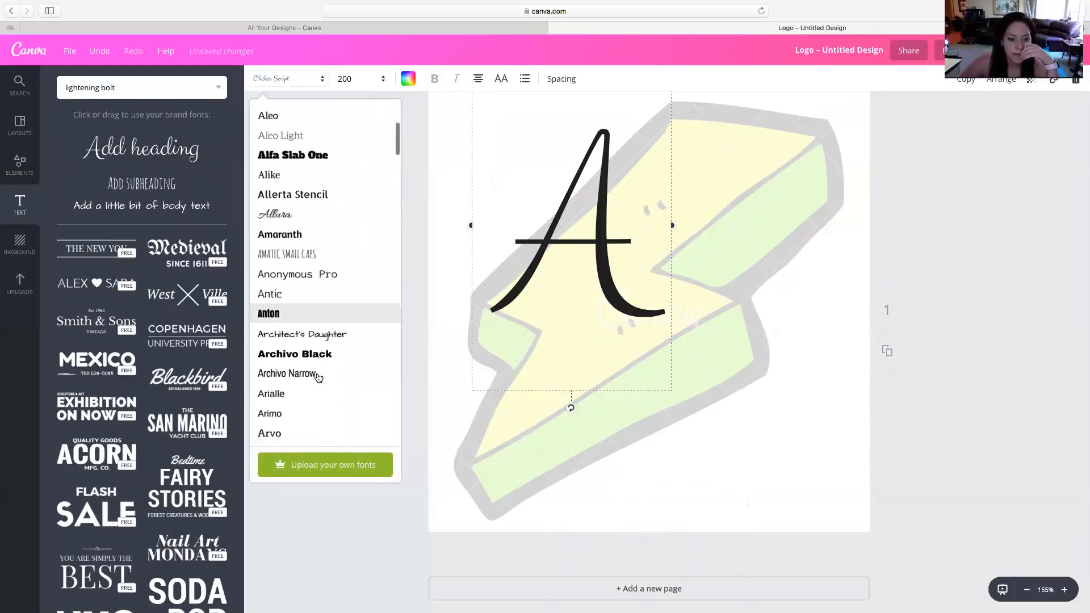
{"action": "left_click", "coordinate": [312, 333]}
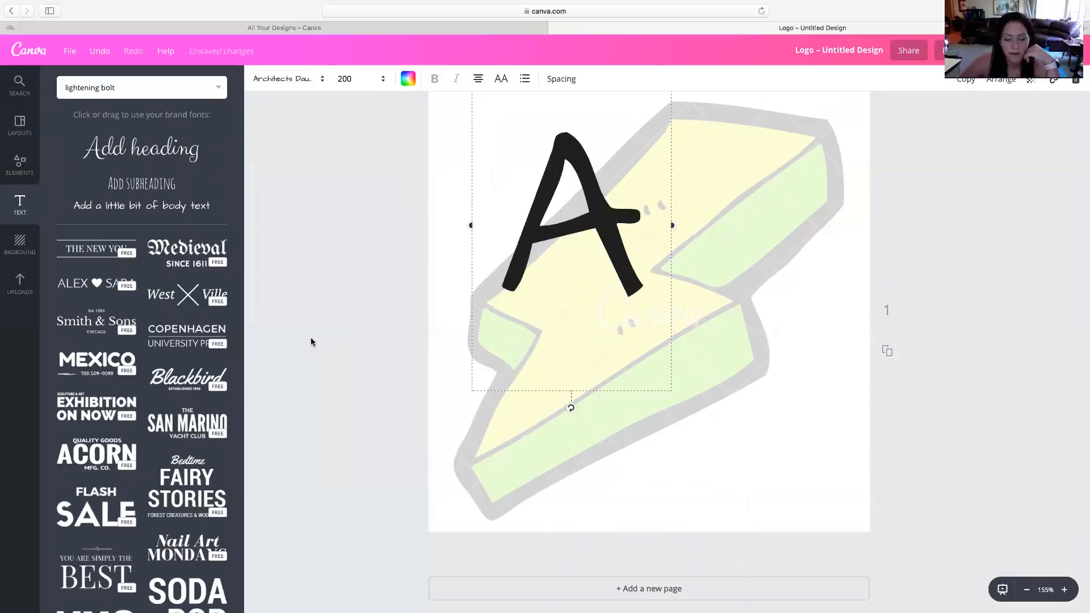
Set the letter A's font to Allura
{"action": "left_click", "coordinate": [296, 80]}
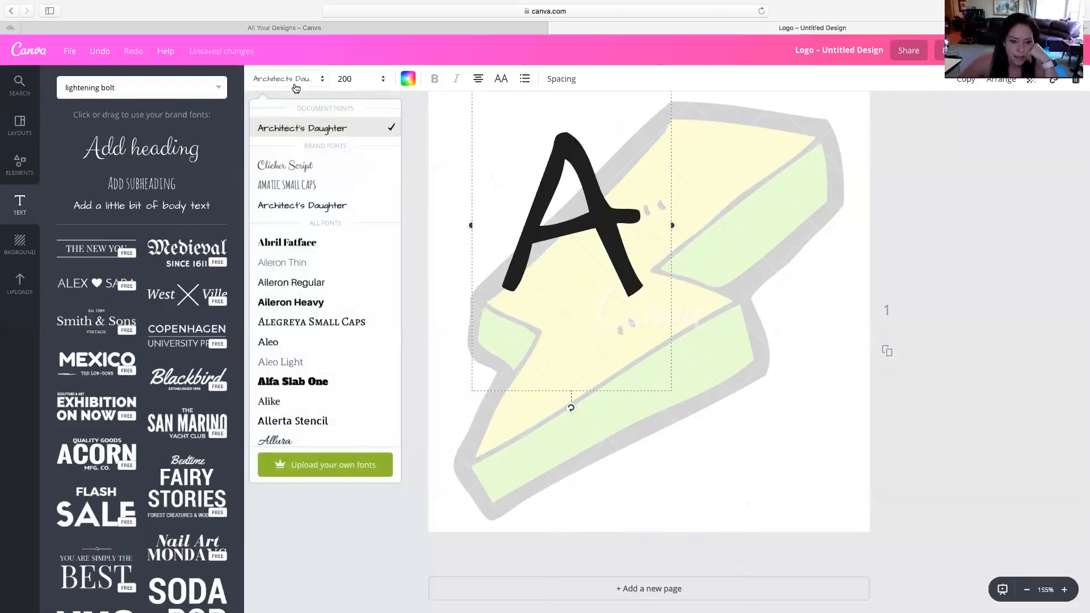
{"action": "scroll", "coordinate": [301, 268], "scroll_direction": "down", "scroll_amount": 4}
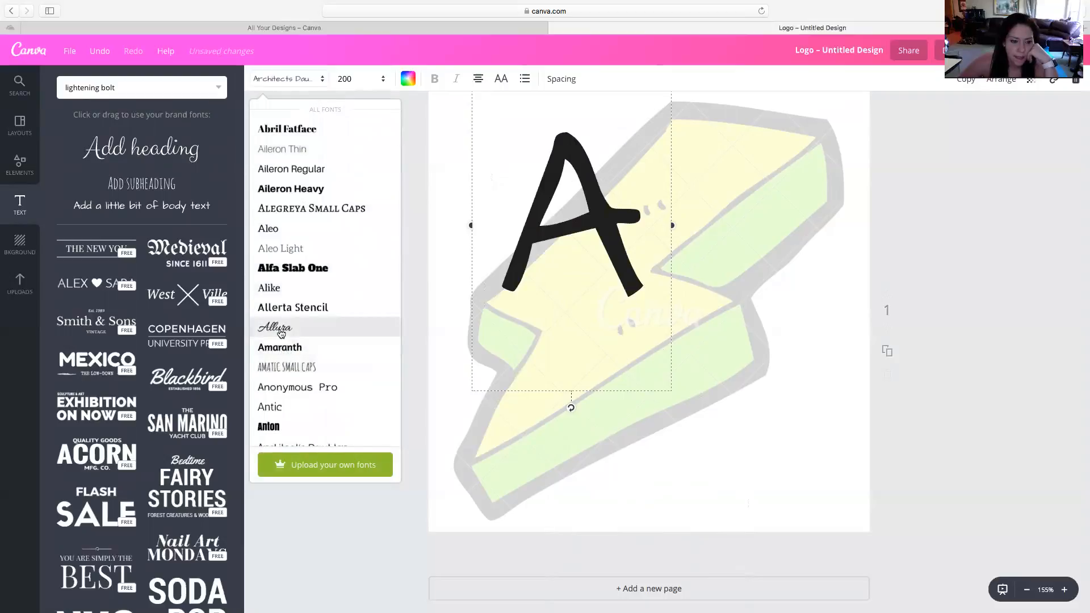
{"action": "left_click", "coordinate": [281, 332]}
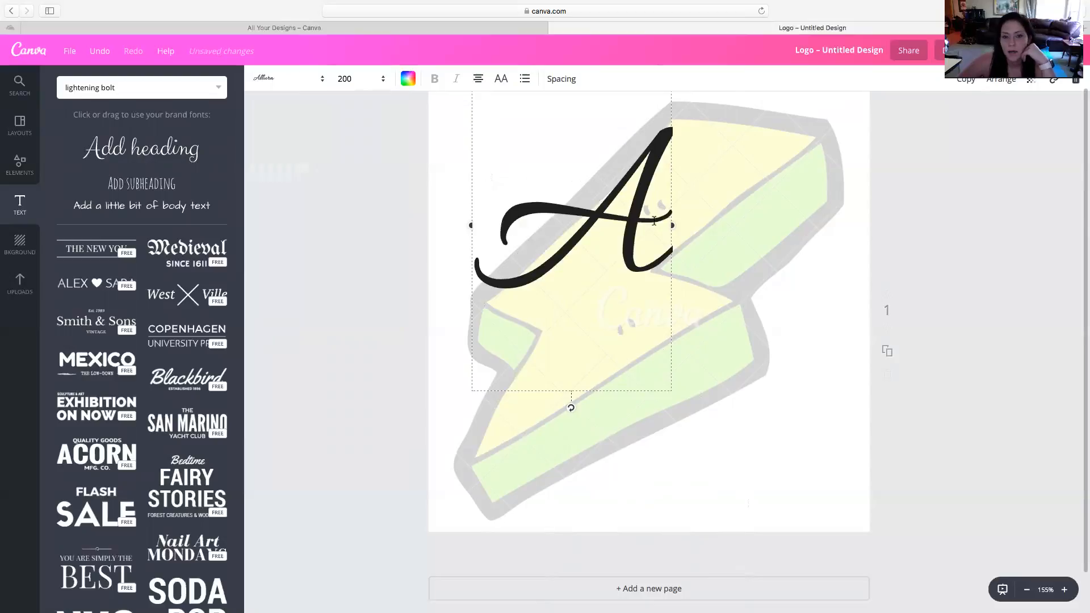
Duplicate the letter A, move the copy to the lower right of the original, and change its text to "B"
{"action": "left_click", "coordinate": [967, 82]}
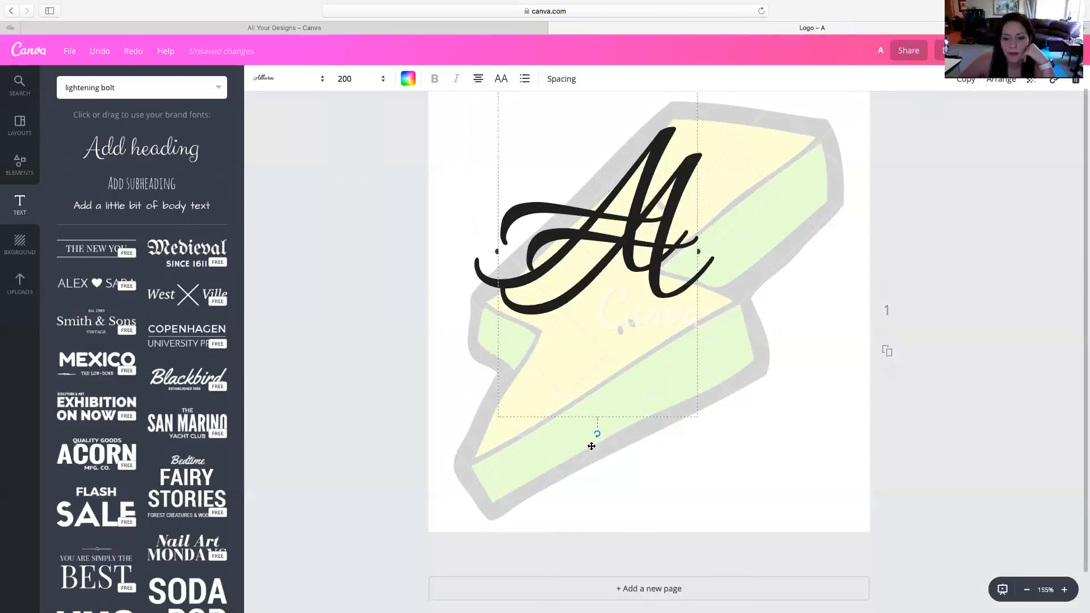
{"action": "left_click_drag", "start_coordinate": [594, 419], "coordinate": [688, 474]}
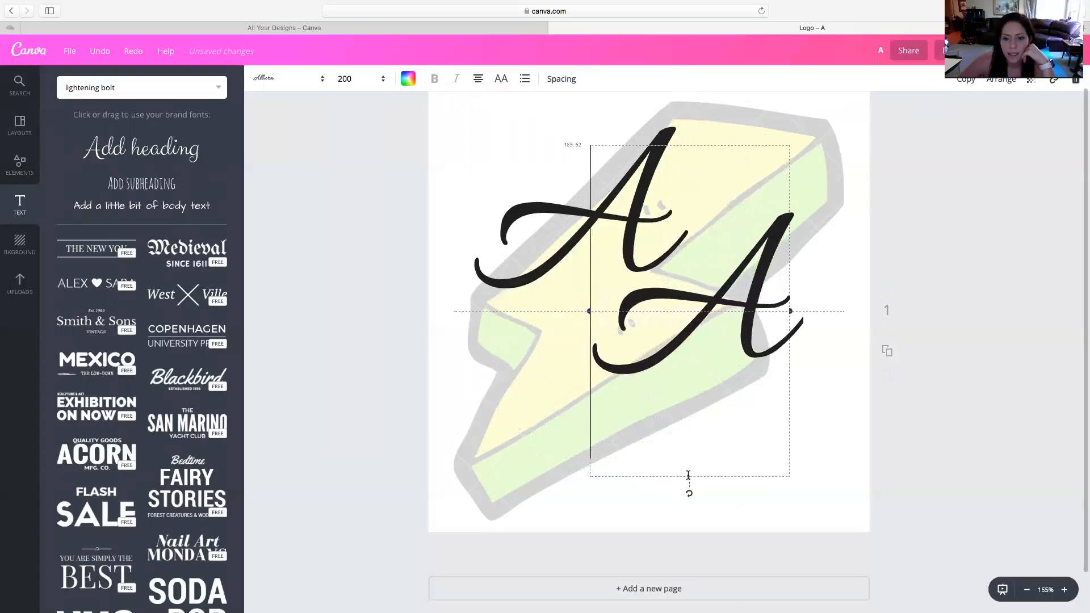
{"action": "double_click", "coordinate": [688, 320]}
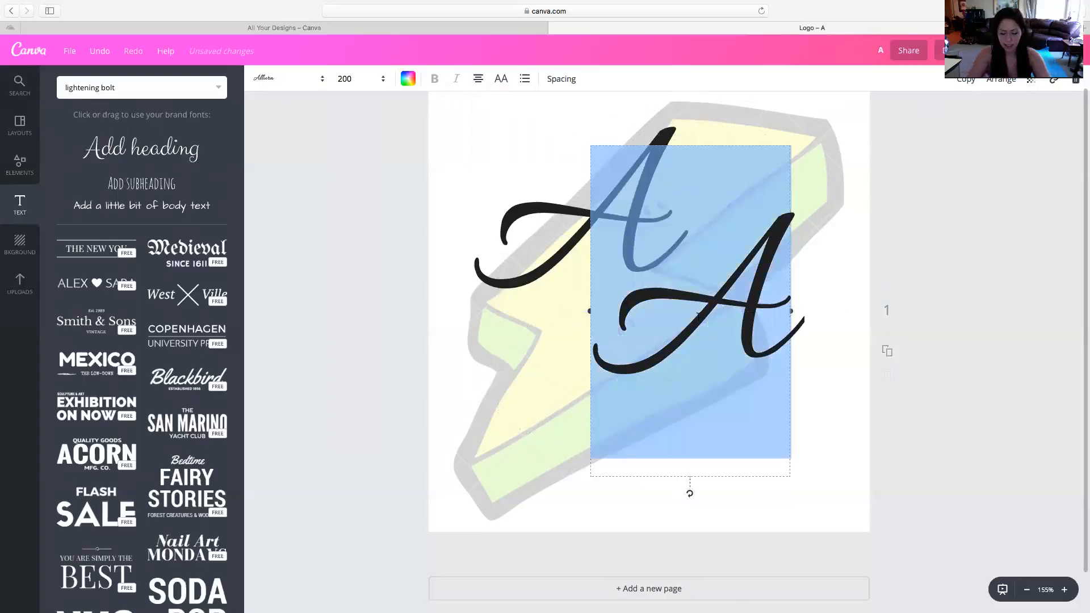
{"action": "type", "text": "B"}
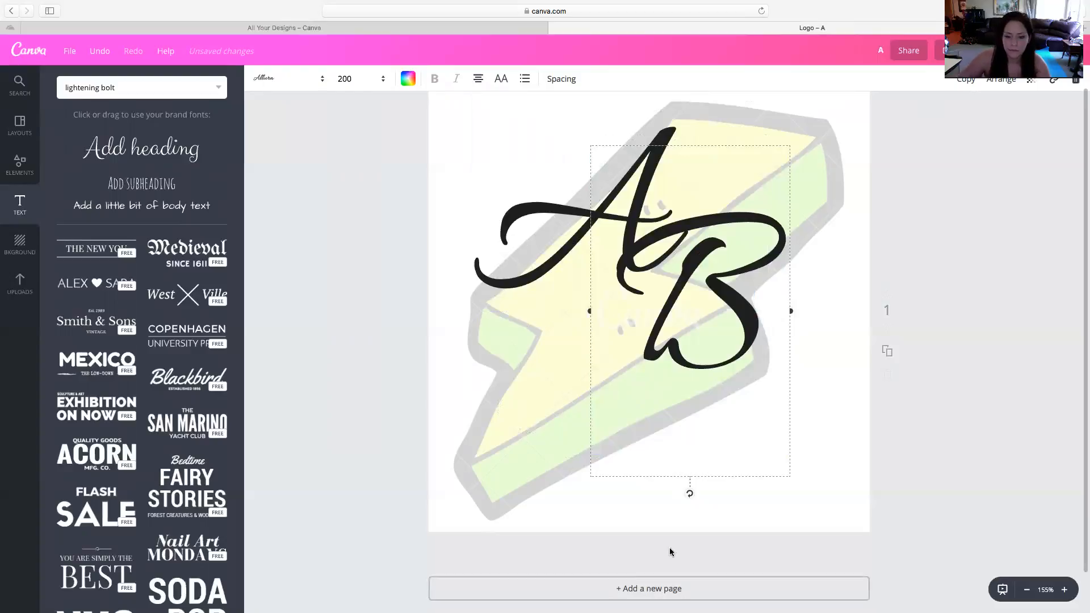
Arrange the letters A and B side by side across the middle of the lightning bolt
{"action": "left_click_drag", "start_coordinate": [679, 477], "coordinate": [711, 521]}
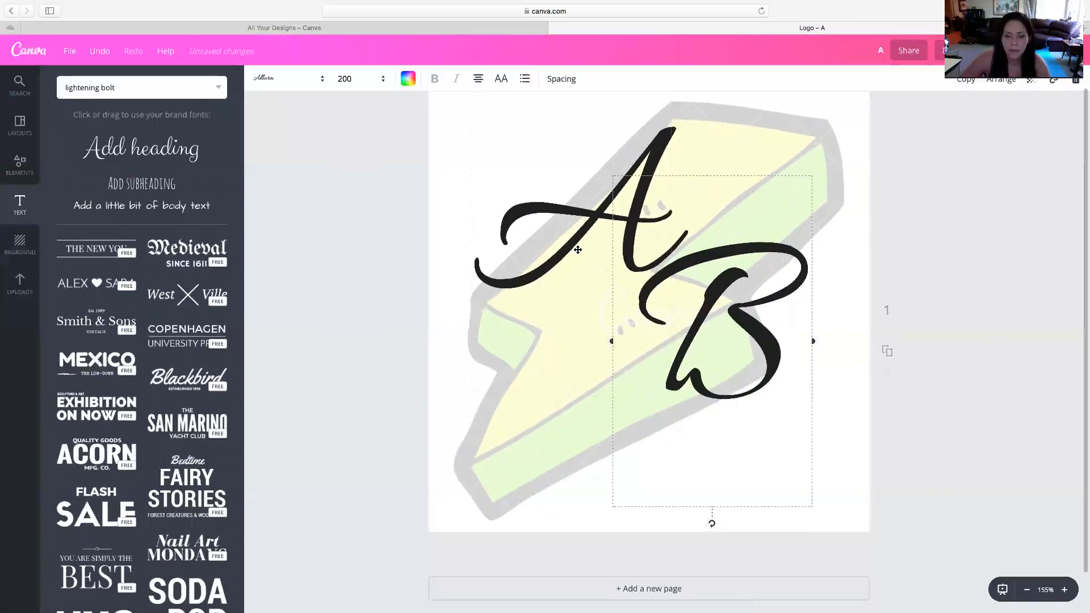
{"action": "left_click", "coordinate": [578, 251]}
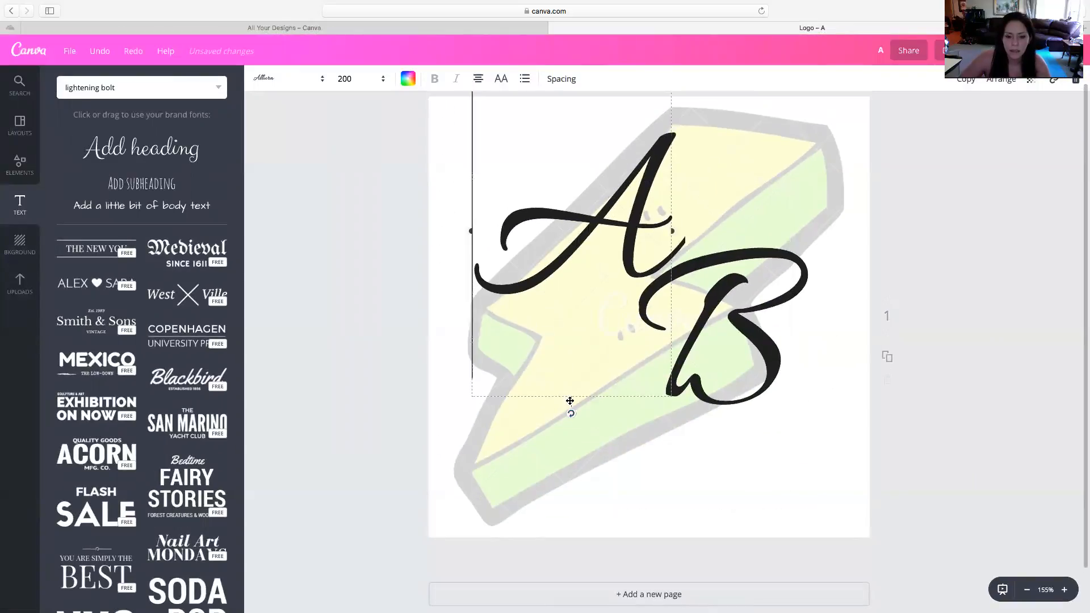
{"action": "left_click_drag", "start_coordinate": [570, 408], "coordinate": [557, 472]}
{"action": "left_click_drag", "start_coordinate": [707, 379], "coordinate": [722, 327]}
{"action": "left_click_drag", "start_coordinate": [622, 292], "coordinate": [618, 292]}
{"action": "left_click_drag", "start_coordinate": [765, 285], "coordinate": [765, 293]}
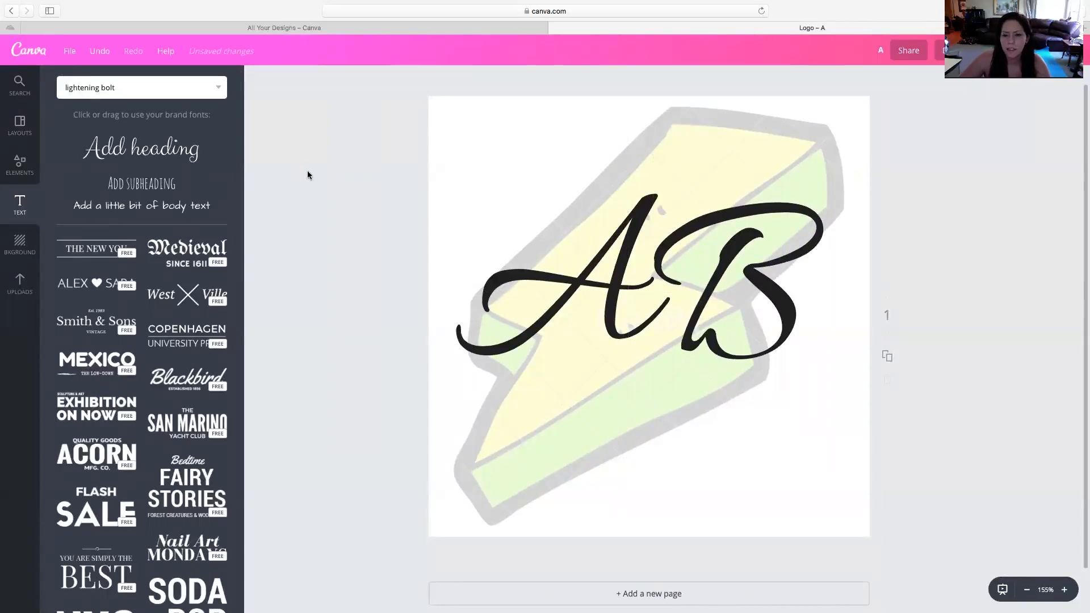
Try moving the lightning bolt up and to the left behind the letters, and undo the move
{"action": "left_click", "coordinate": [641, 331]}
{"action": "left_click_drag", "start_coordinate": [823, 480], "coordinate": [740, 445]}
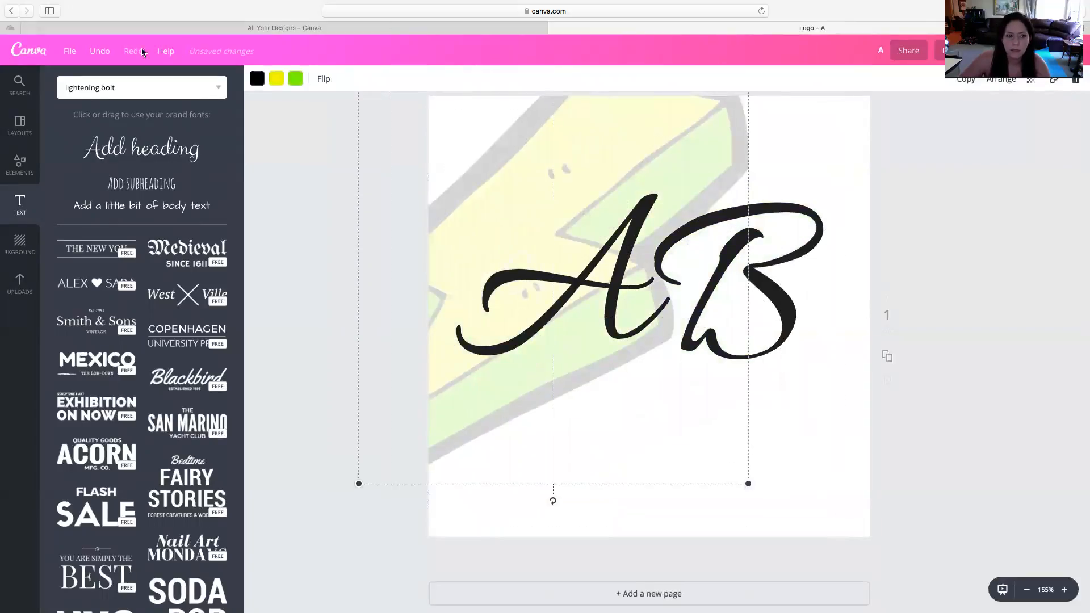
{"action": "left_click", "coordinate": [102, 53]}
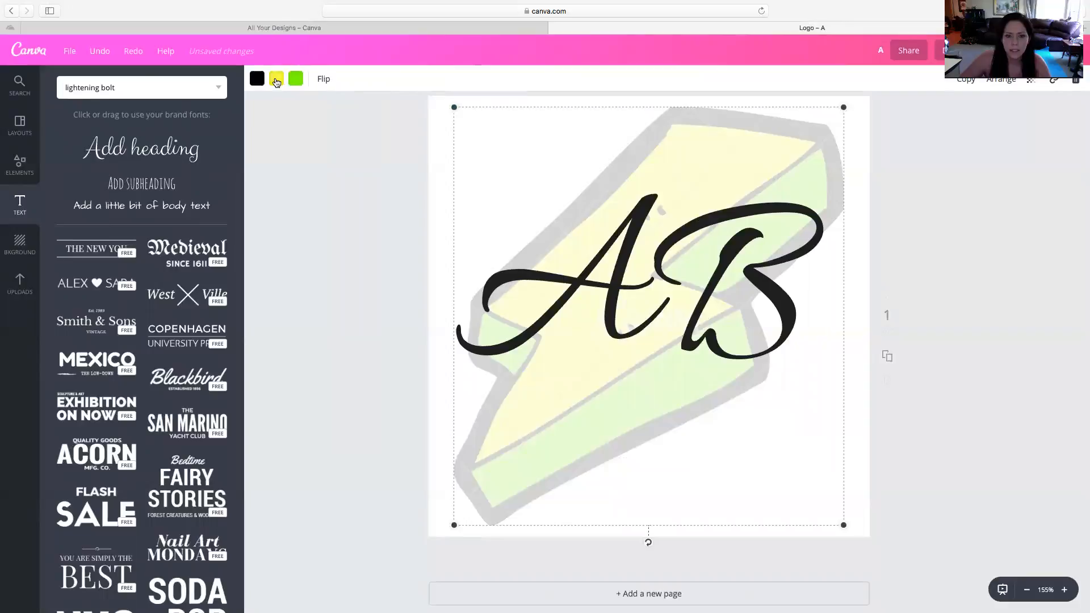
Recolor the lightning bolt, changing its yellow areas to pink and its green areas to blue from the Untitled palette
{"action": "left_click", "coordinate": [276, 81]}
{"action": "left_click", "coordinate": [291, 209]}
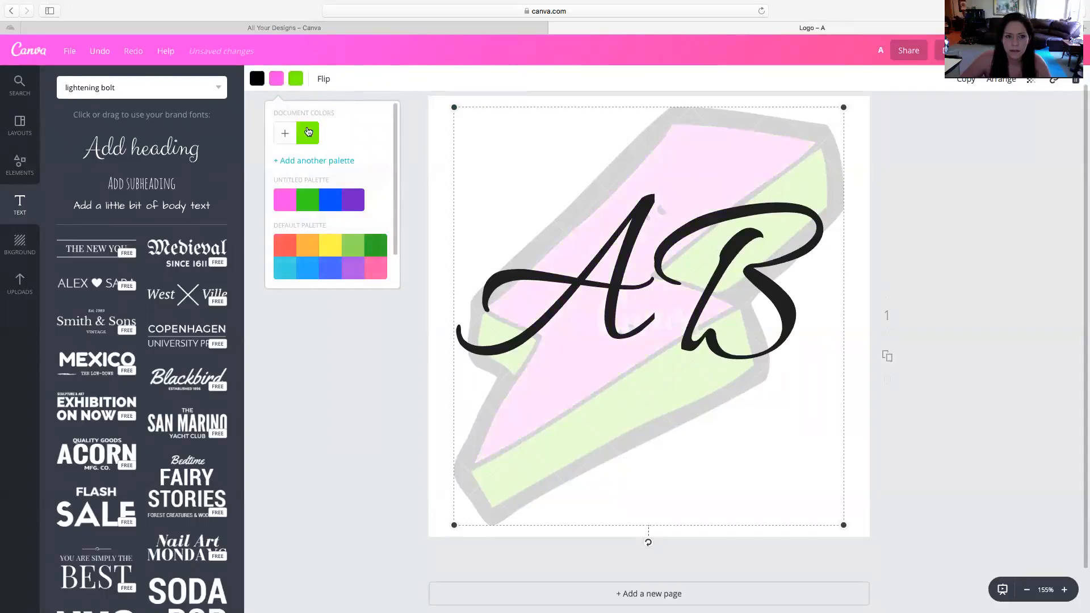
{"action": "left_click", "coordinate": [296, 80]}
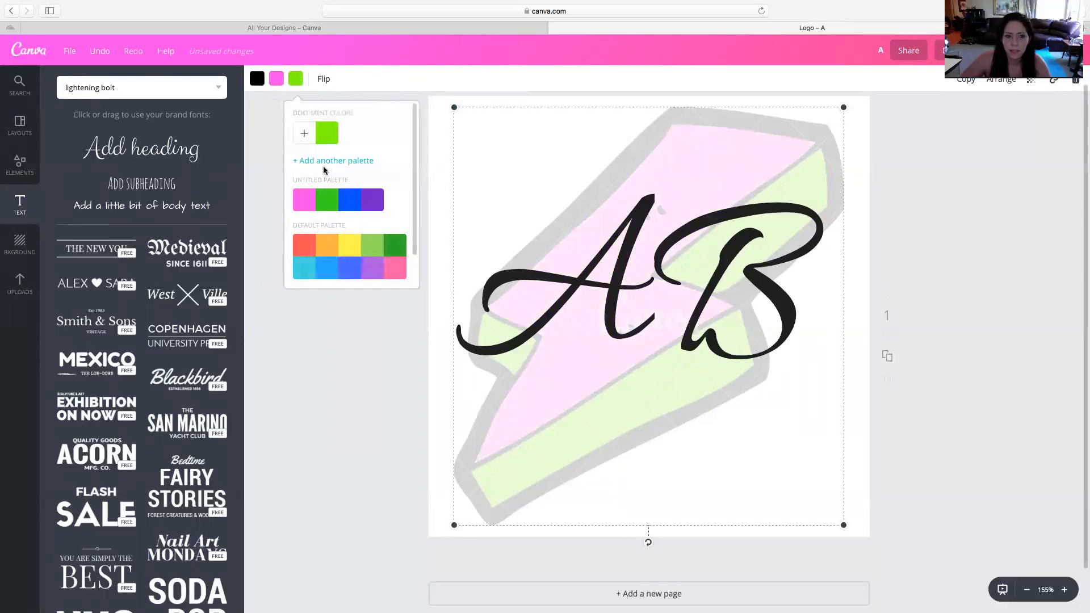
{"action": "left_click", "coordinate": [352, 208]}
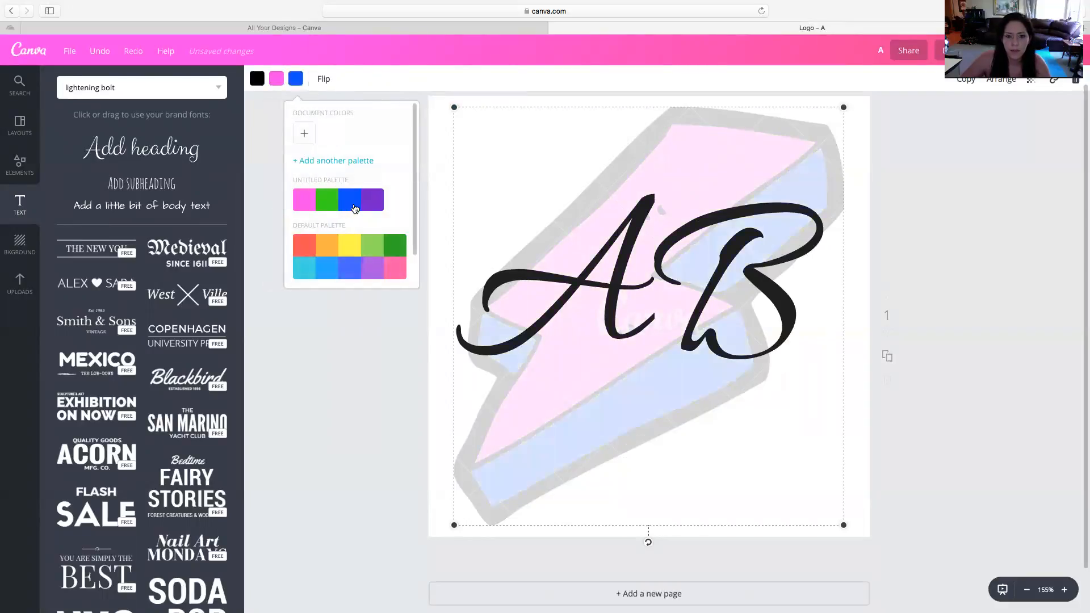
{"action": "left_click", "coordinate": [971, 238]}
{"action": "scroll", "coordinate": [975, 240], "scroll_direction": "up", "scroll_amount": 1}
{"action": "scroll", "coordinate": [431, 252], "scroll_direction": "up", "scroll_amount": 1}
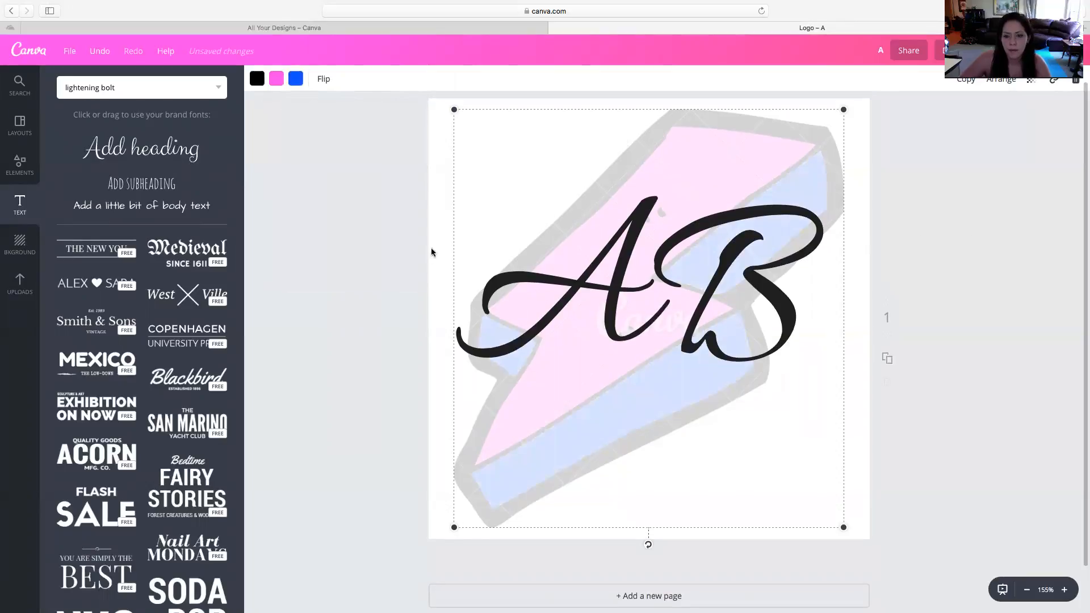
{"action": "left_click", "coordinate": [386, 259]}
Duplicate the letters A and B together and group the two copies
{"action": "left_click", "coordinate": [696, 273]}
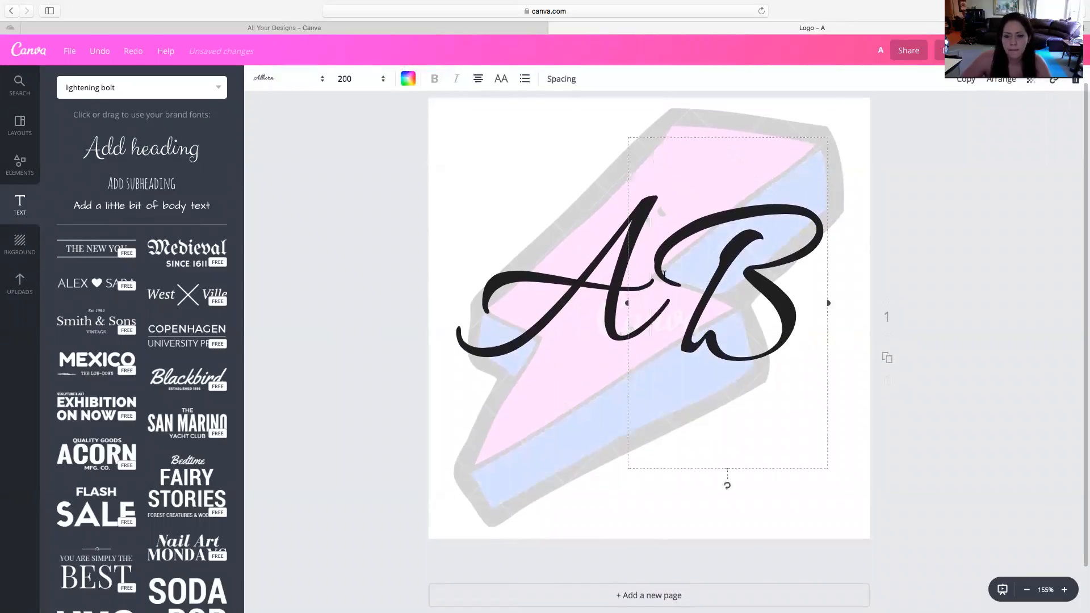
{"action": "left_click", "coordinate": [615, 278], "text": "shift"}
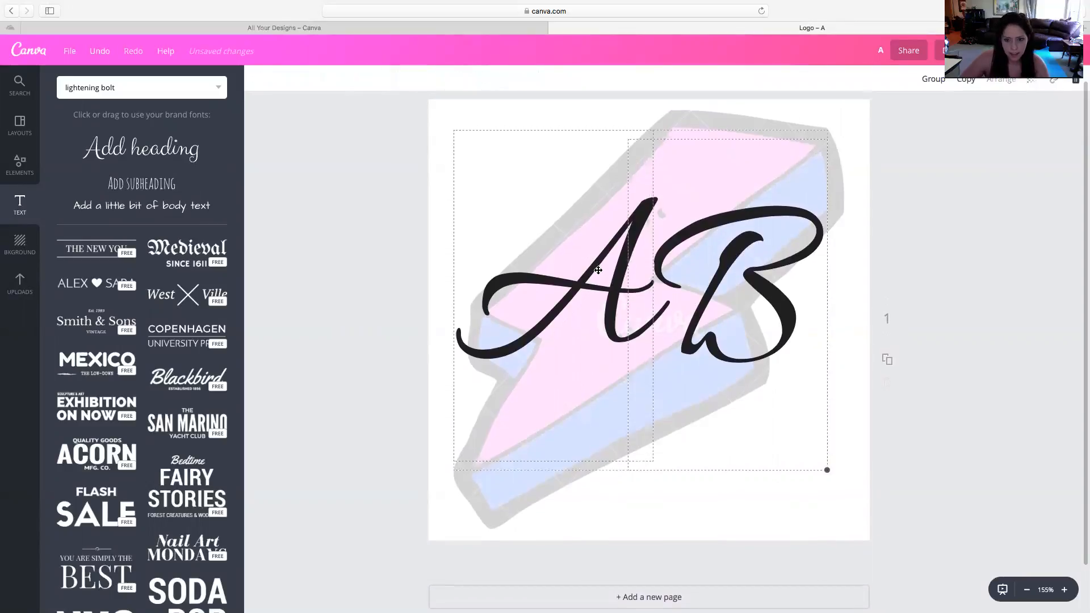
{"action": "left_click", "coordinate": [966, 80]}
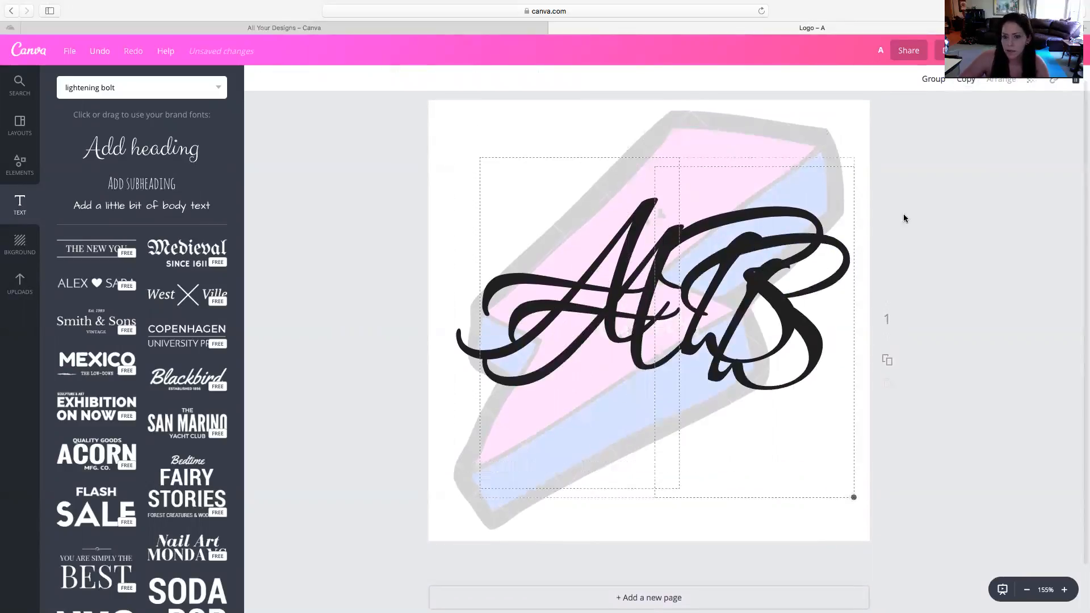
{"action": "scroll", "coordinate": [673, 502], "scroll_direction": "down", "scroll_amount": 1}
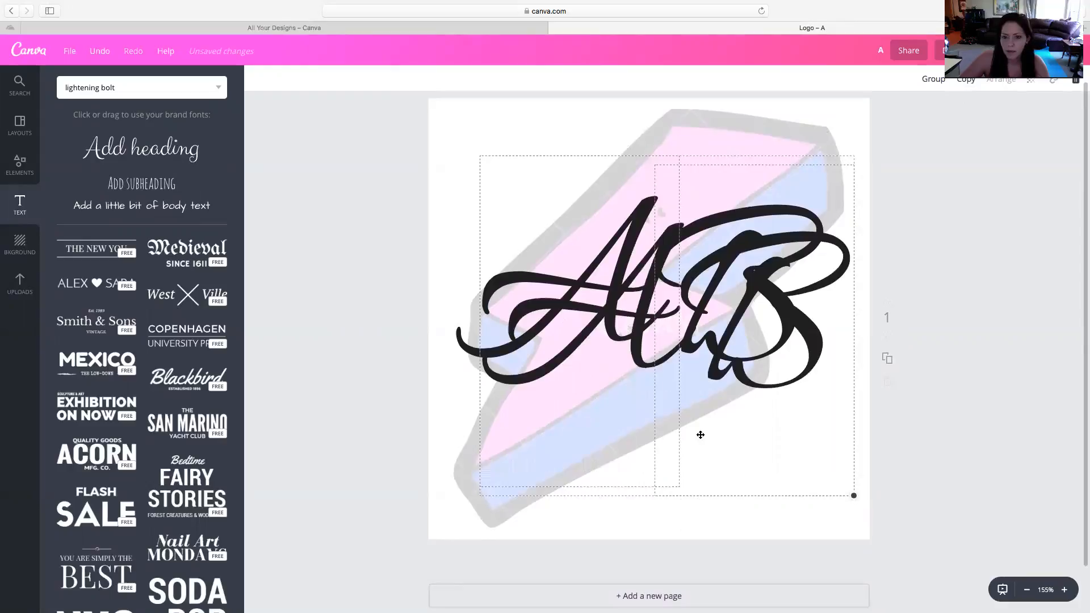
{"action": "left_click", "coordinate": [932, 80]}
Tilt the grouped AB copy counterclockwise and move it below and to the right of the original letters
{"action": "scroll", "coordinate": [750, 325], "scroll_direction": "up", "scroll_amount": 1}
{"action": "left_click_drag", "start_coordinate": [667, 515], "coordinate": [705, 463]}
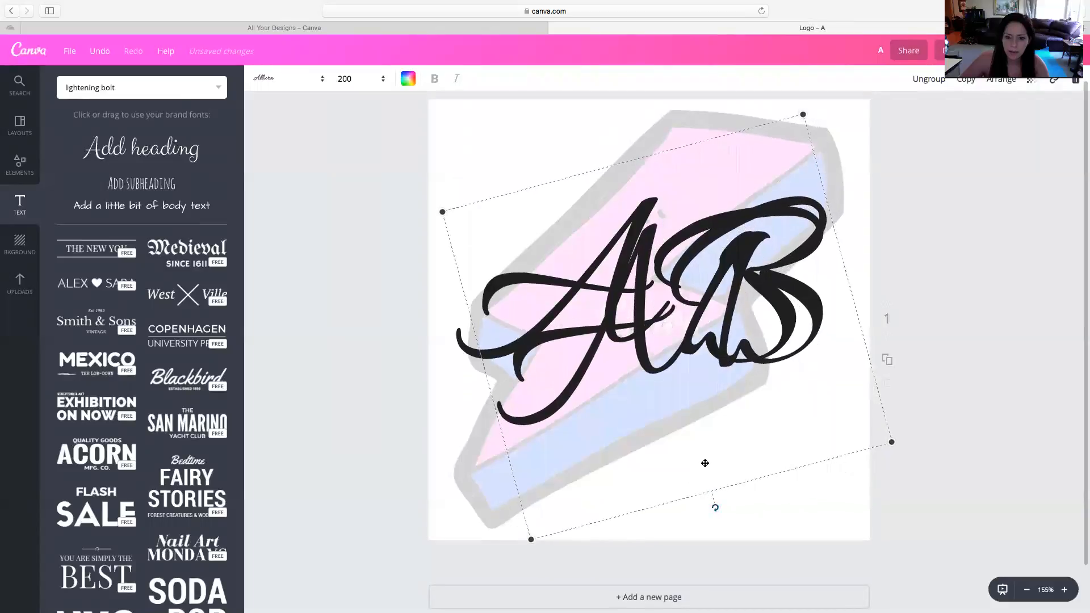
{"action": "left_click_drag", "start_coordinate": [670, 422], "coordinate": [695, 486]}
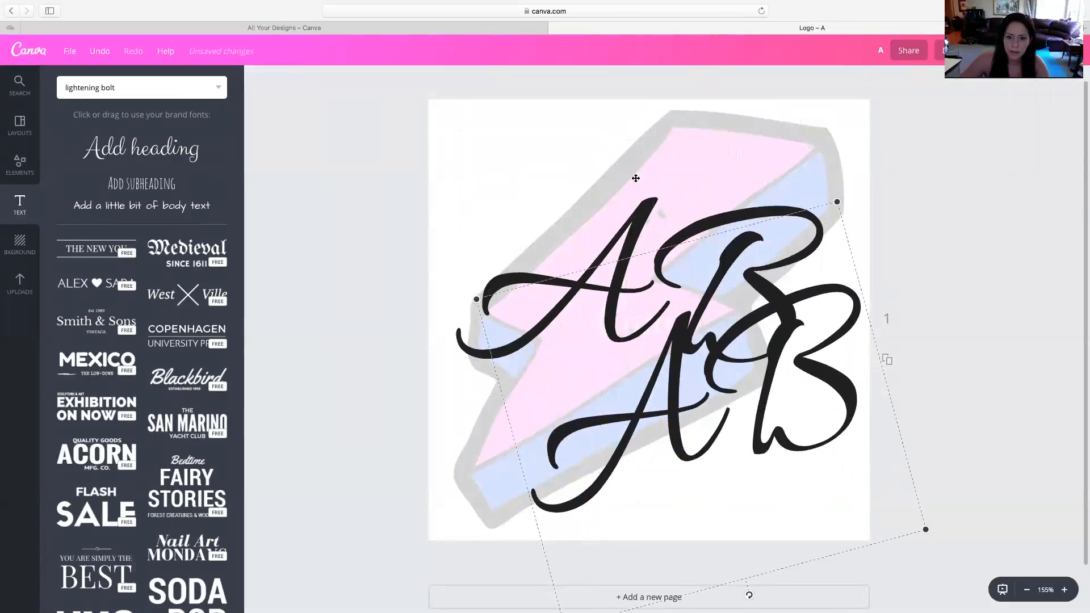
Delete the original upright letters B and A, keeping the tilted AB group
{"action": "double_click", "coordinate": [635, 211]}
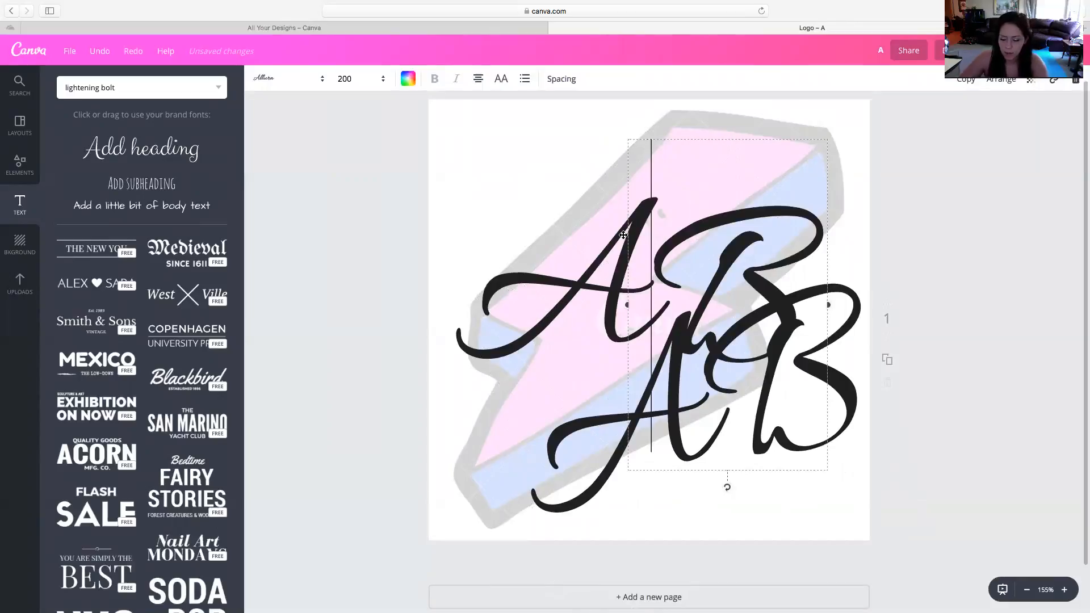
{"action": "key", "text": "Delete"}
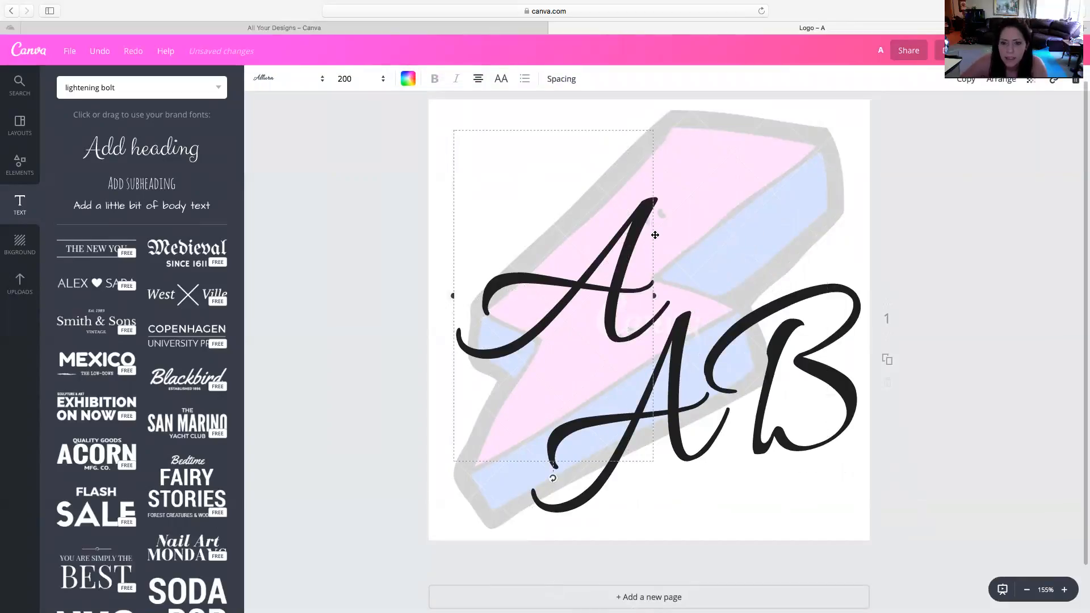
{"action": "key", "text": "Delete"}
Move the AB group onto the middle of the lightning bolt and tilt it further counterclockwise along the bolt's slant
{"action": "left_click_drag", "start_coordinate": [712, 422], "coordinate": [629, 309]}
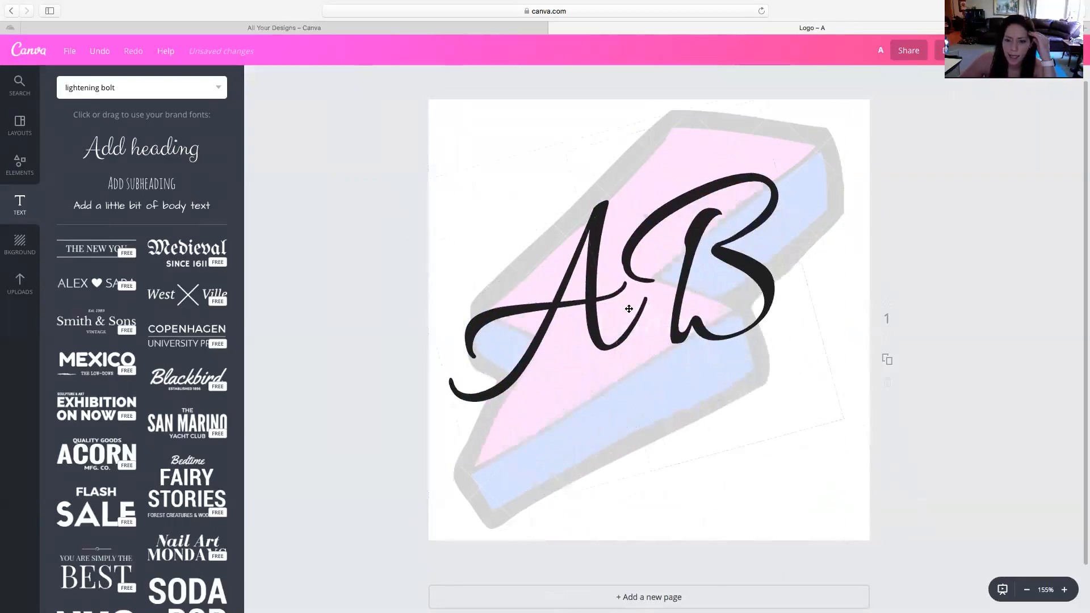
{"action": "left_click", "coordinate": [679, 393]}
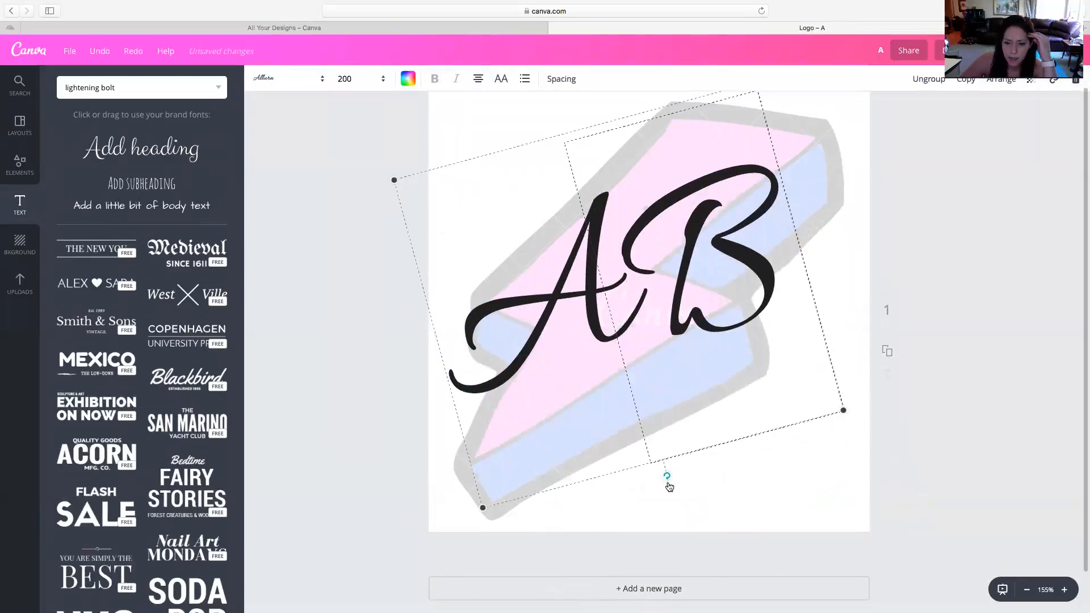
{"action": "left_click_drag", "start_coordinate": [670, 484], "coordinate": [708, 421]}
{"action": "left_click_drag", "start_coordinate": [640, 332], "coordinate": [646, 318]}
{"action": "scroll", "coordinate": [717, 314], "scroll_direction": "down", "scroll_amount": 2}
{"action": "left_click", "coordinate": [943, 190]}
{"action": "scroll", "coordinate": [942, 192], "scroll_direction": "up", "scroll_amount": 2}
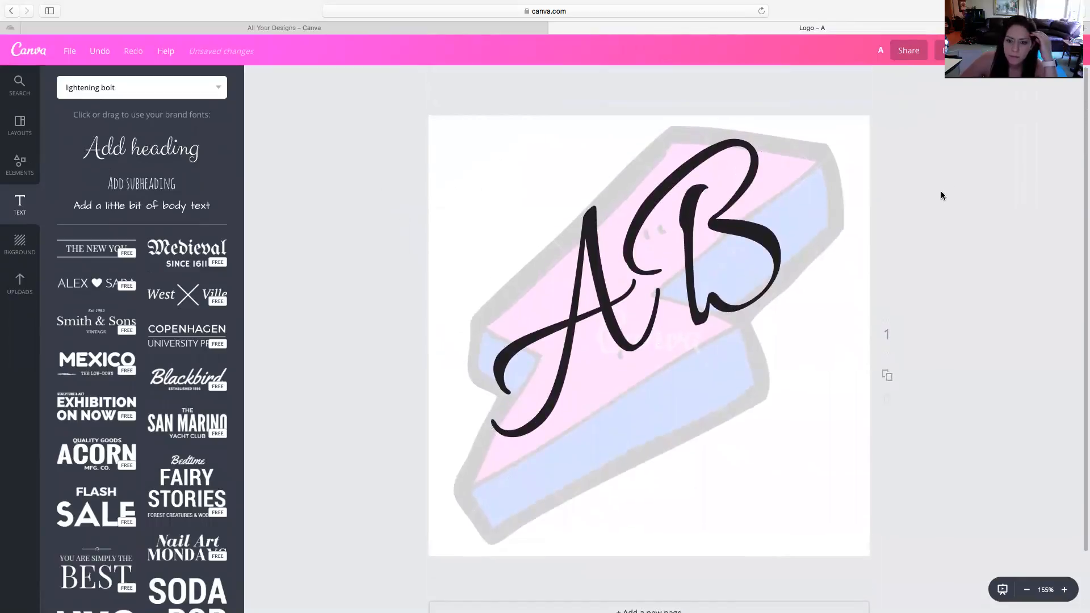
Download the finished logo design and dismiss the download message
{"action": "left_click", "coordinate": [947, 50]}
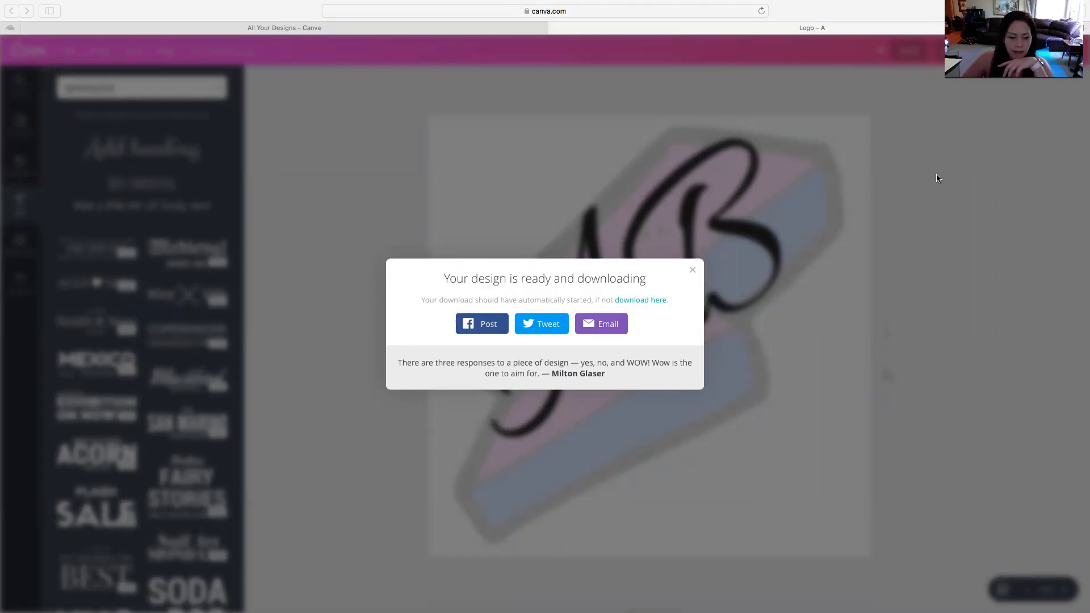
{"action": "left_click", "coordinate": [692, 270]}
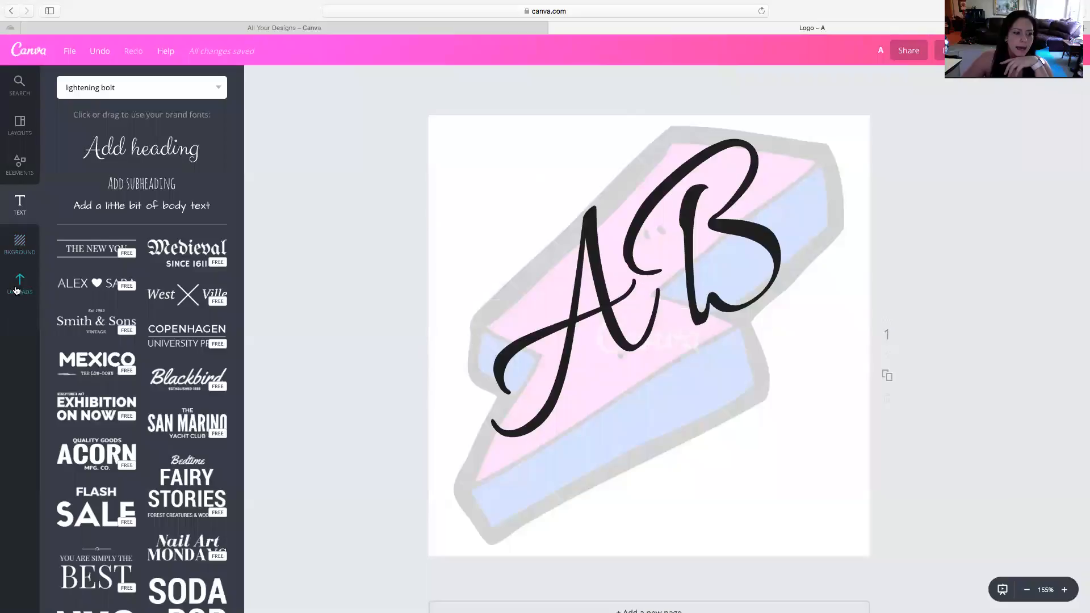
Open the Logos folder in the uploads and look through Downloads for the saved logo file
{"action": "left_click", "coordinate": [16, 291]}
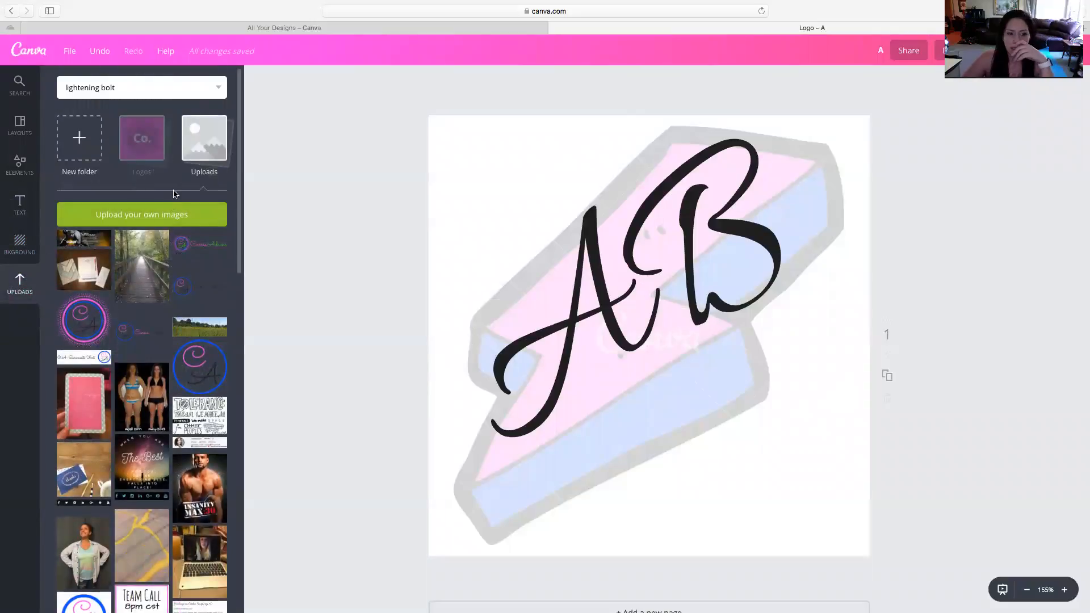
{"action": "left_click", "coordinate": [144, 147]}
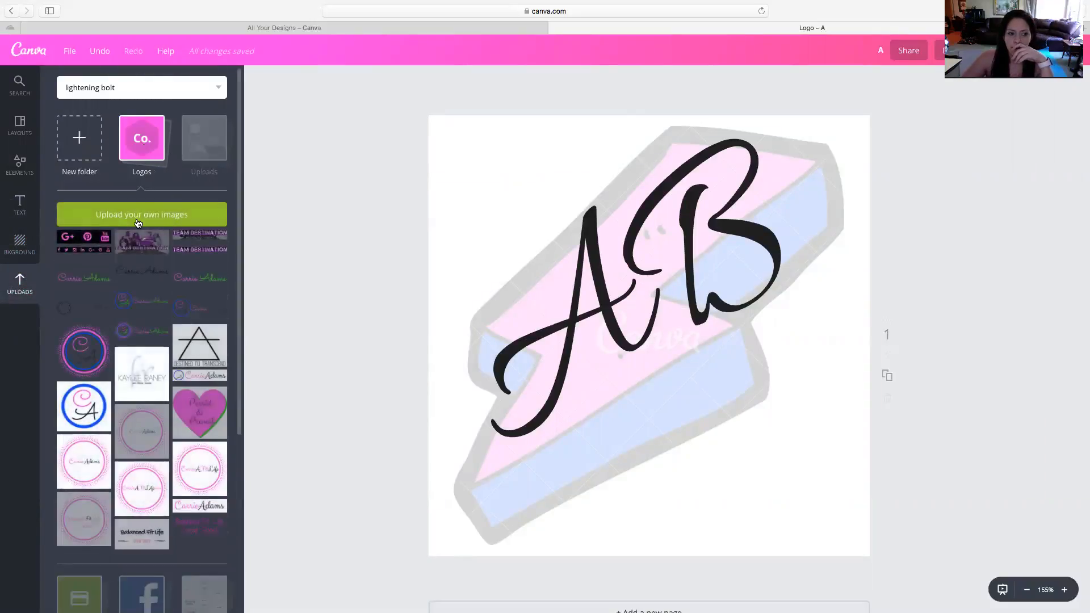
{"action": "left_click", "coordinate": [138, 220]}
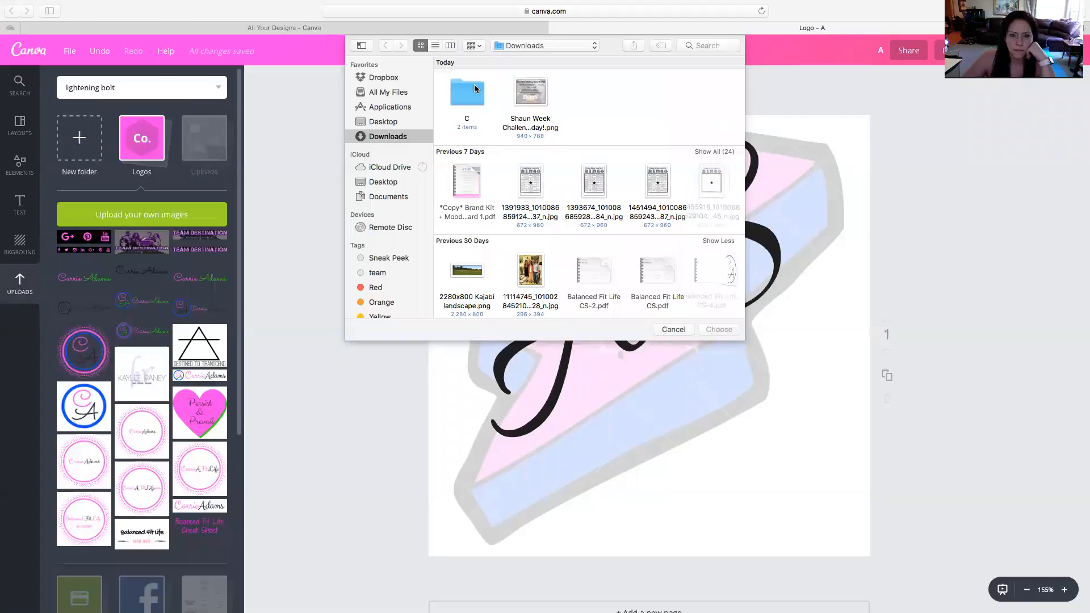
{"action": "scroll", "coordinate": [477, 93], "scroll_direction": "up", "scroll_amount": 2}
{"action": "scroll", "coordinate": [524, 123], "scroll_direction": "up", "scroll_amount": 2}
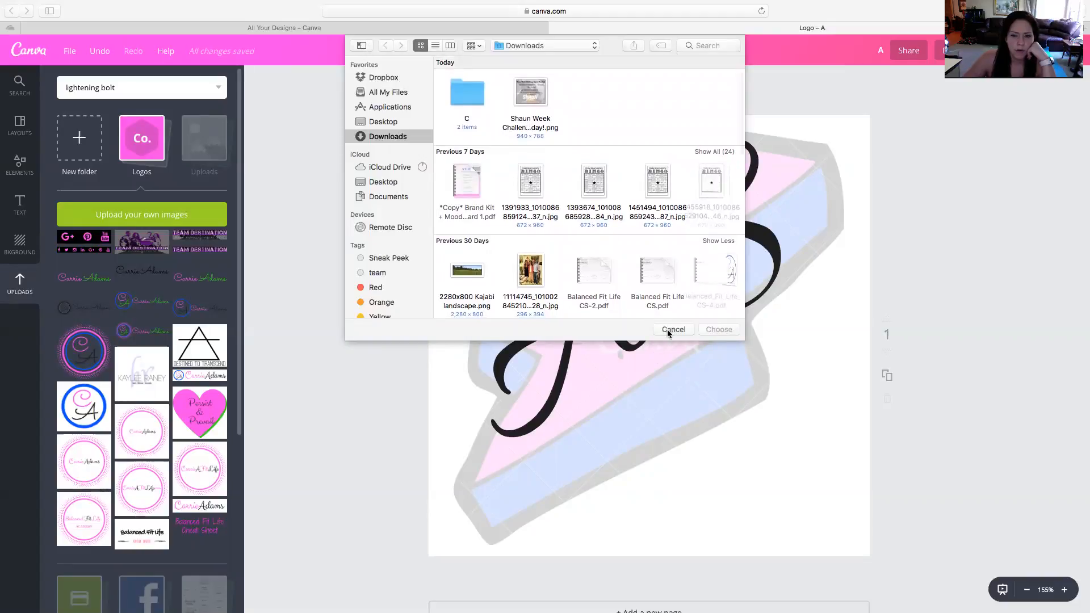
{"action": "left_click", "coordinate": [667, 329]}
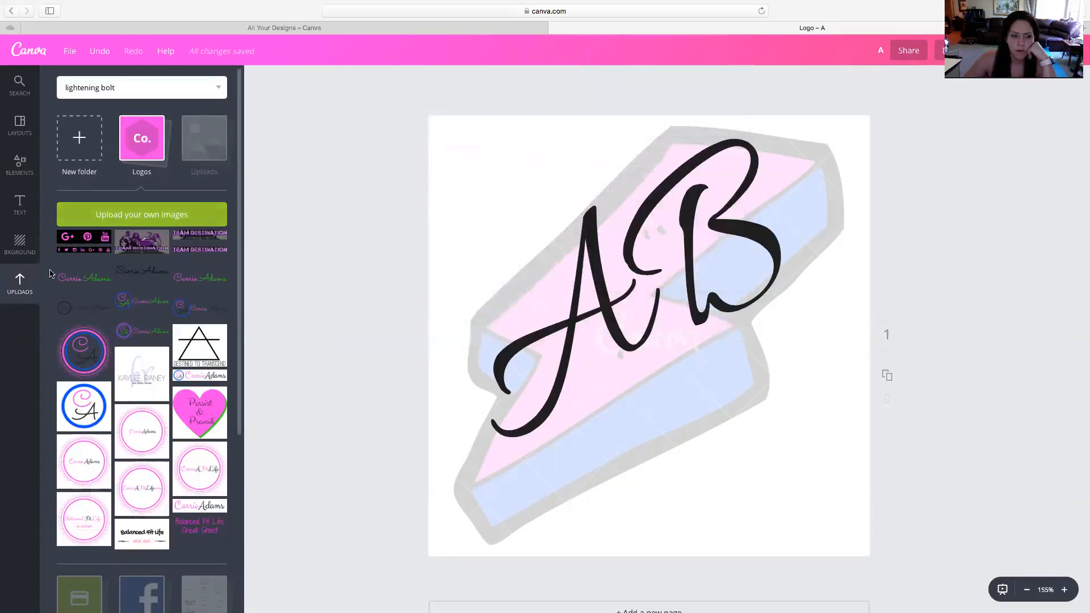
Check the C folder and the Downloads folder for the logo file to upload, and close the file chooser
{"action": "left_click", "coordinate": [139, 220]}
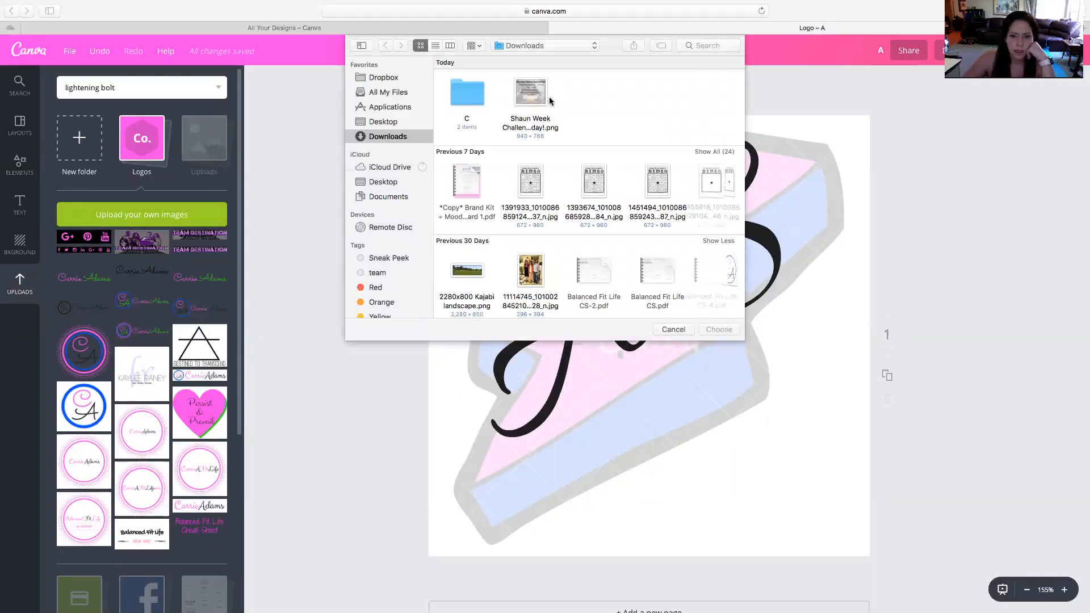
{"action": "double_click", "coordinate": [465, 101]}
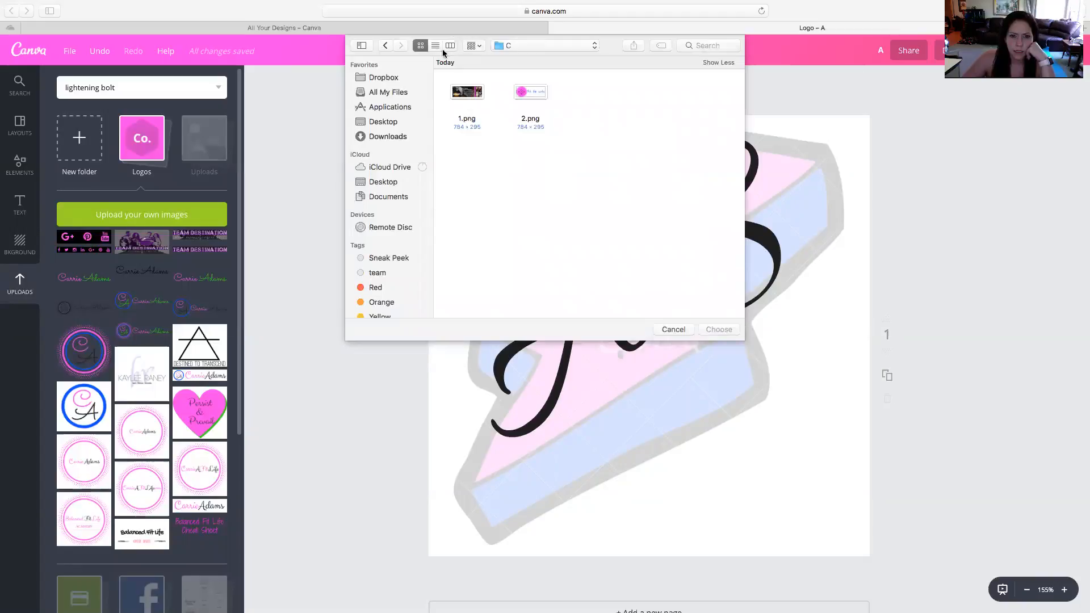
{"action": "left_click", "coordinate": [673, 330]}
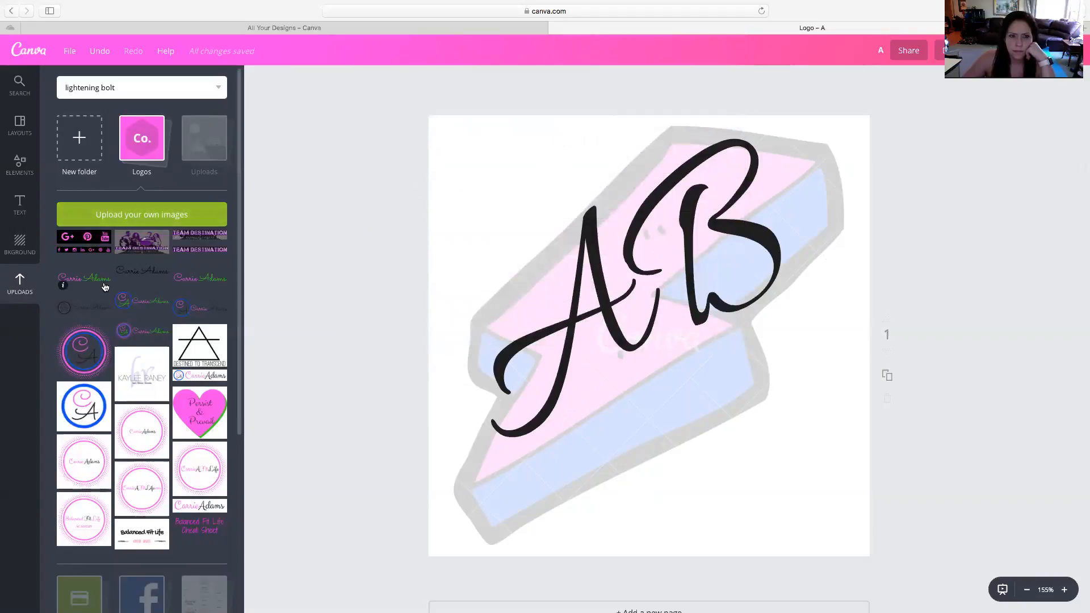
{"action": "left_click", "coordinate": [90, 223]}
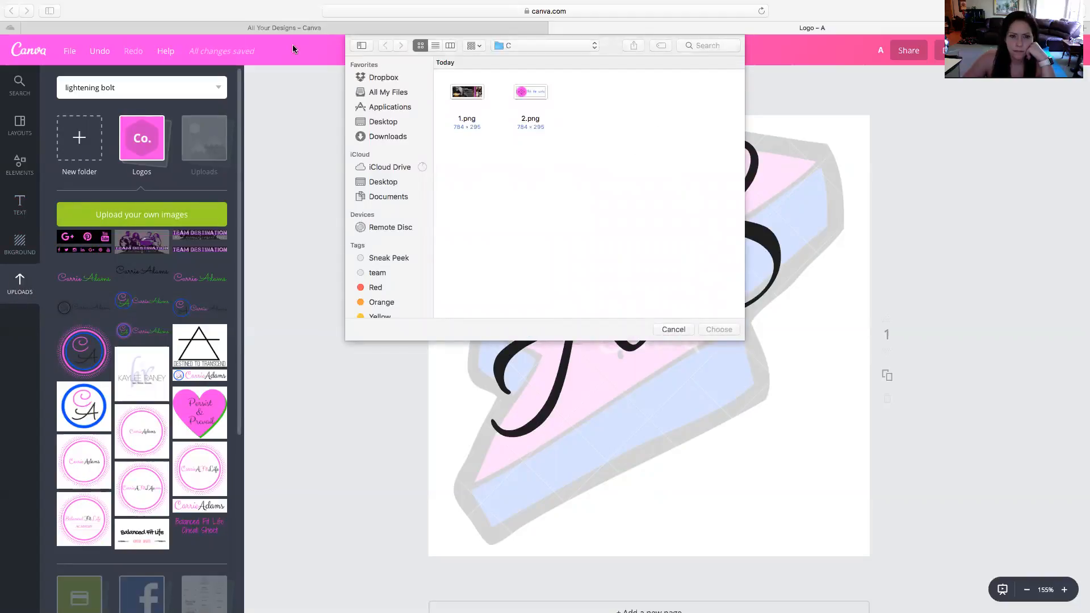
{"action": "left_click", "coordinate": [380, 137]}
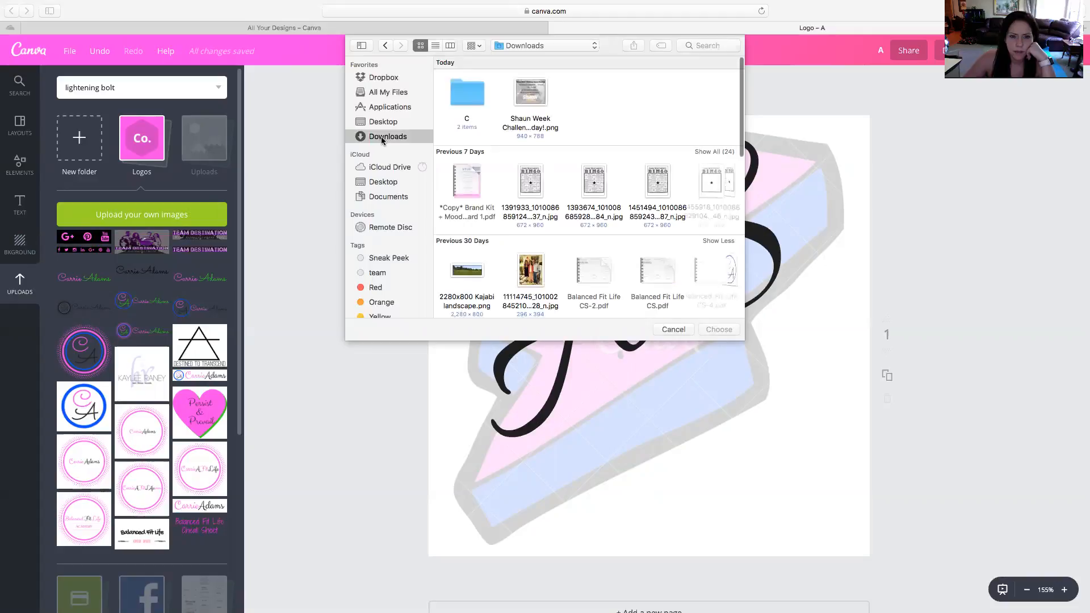
{"action": "scroll", "coordinate": [543, 107], "scroll_direction": "up", "scroll_amount": 1}
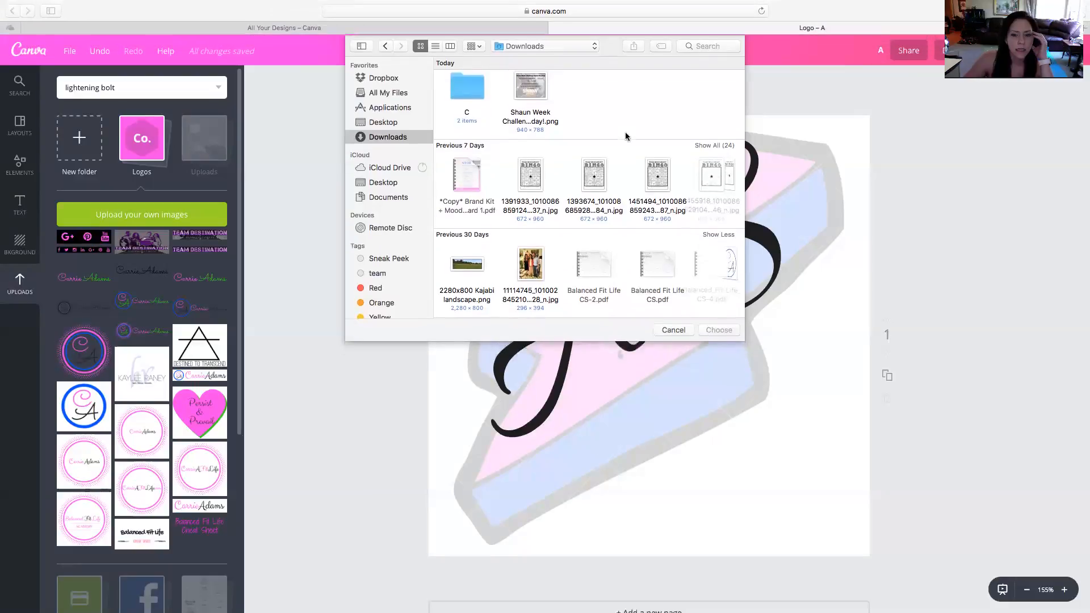
{"action": "left_click", "coordinate": [673, 342]}
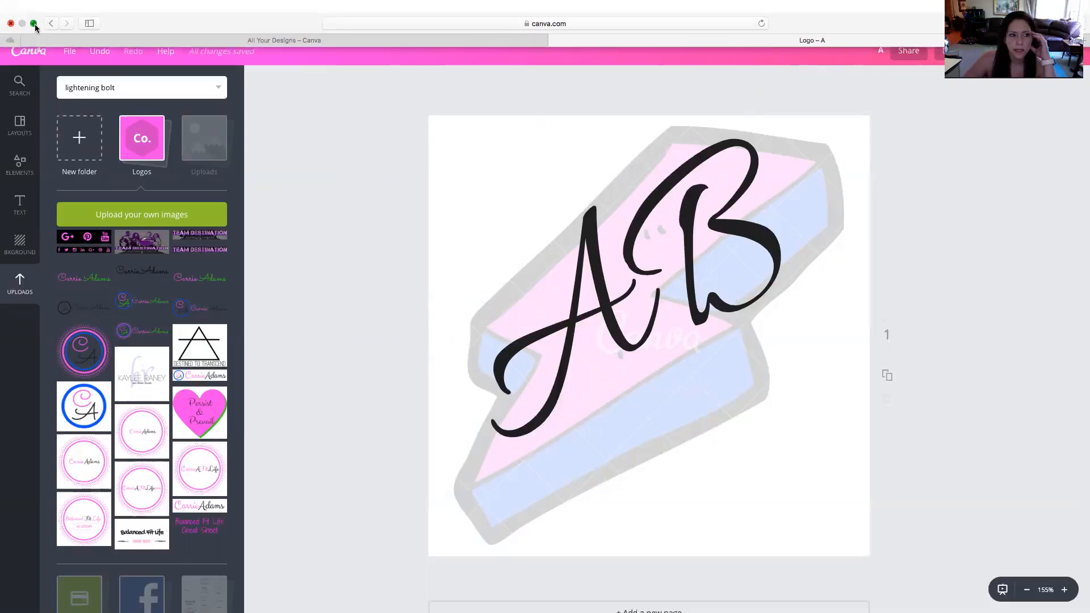
Take the browser window out of full screen and start a capture of a screen area
{"action": "left_click", "coordinate": [33, 23]}
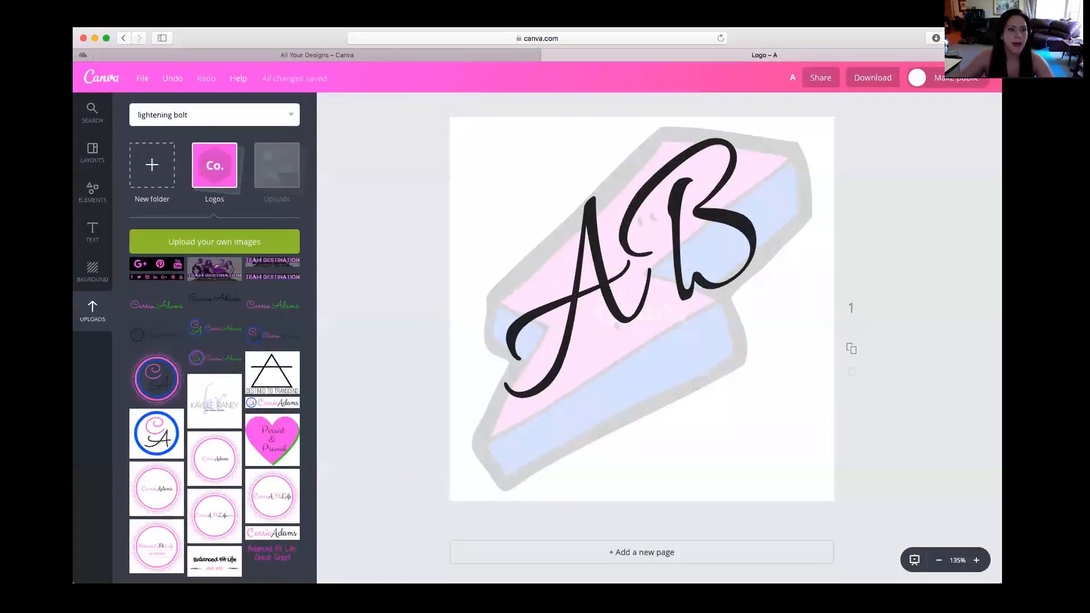
{"action": "key", "text": "super+shift+4"}
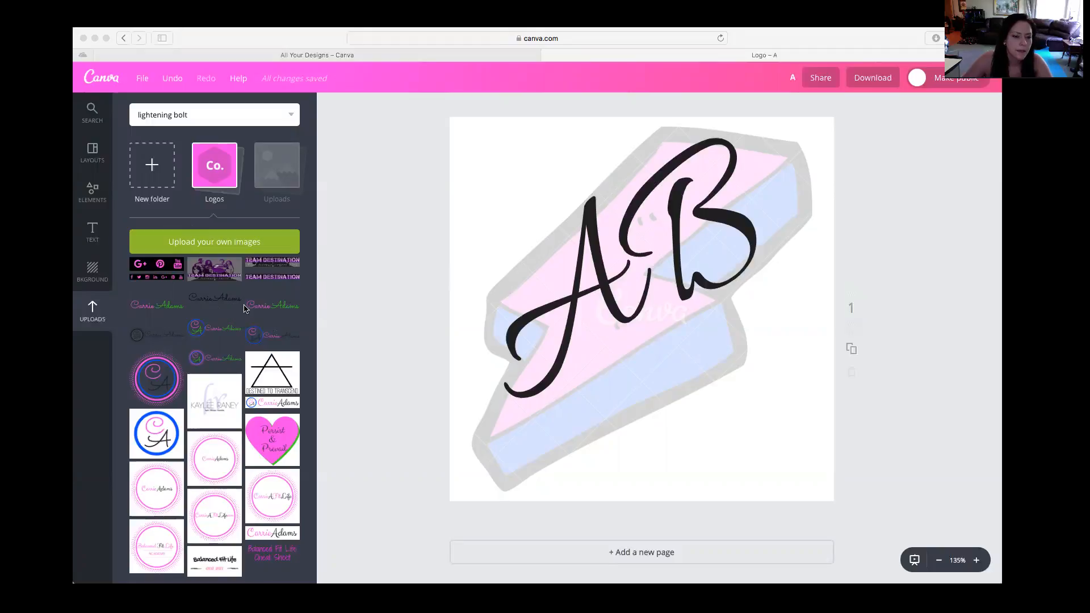
Try to find the saved logo file for upload by looking through Downloads and searching for "a"
{"action": "left_click", "coordinate": [246, 247]}
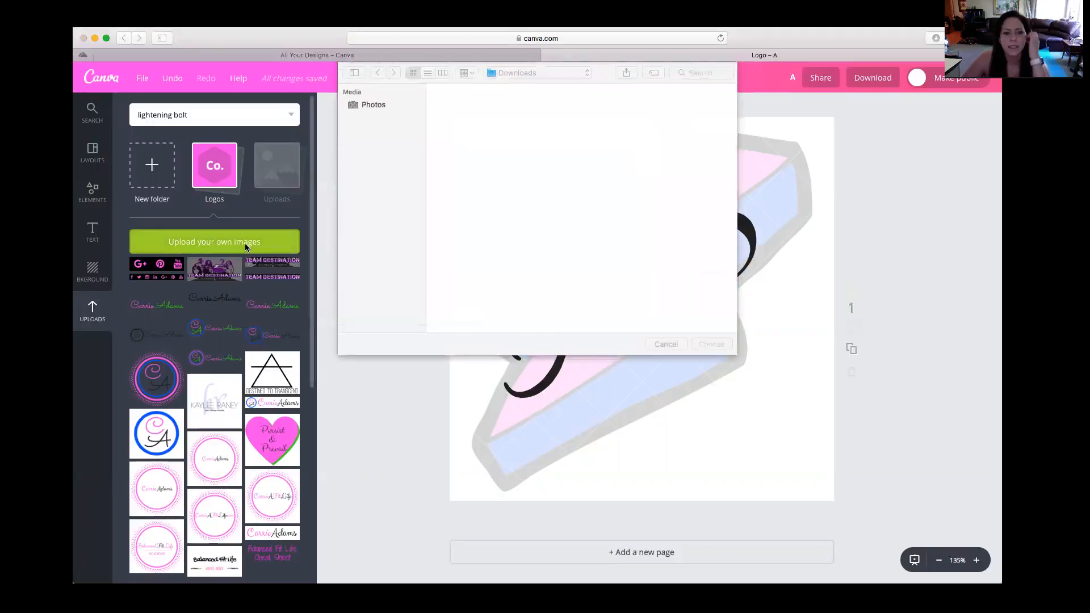
{"action": "scroll", "coordinate": [449, 122], "scroll_direction": "down", "scroll_amount": 5}
{"action": "scroll", "coordinate": [455, 154], "scroll_direction": "up", "scroll_amount": 5}
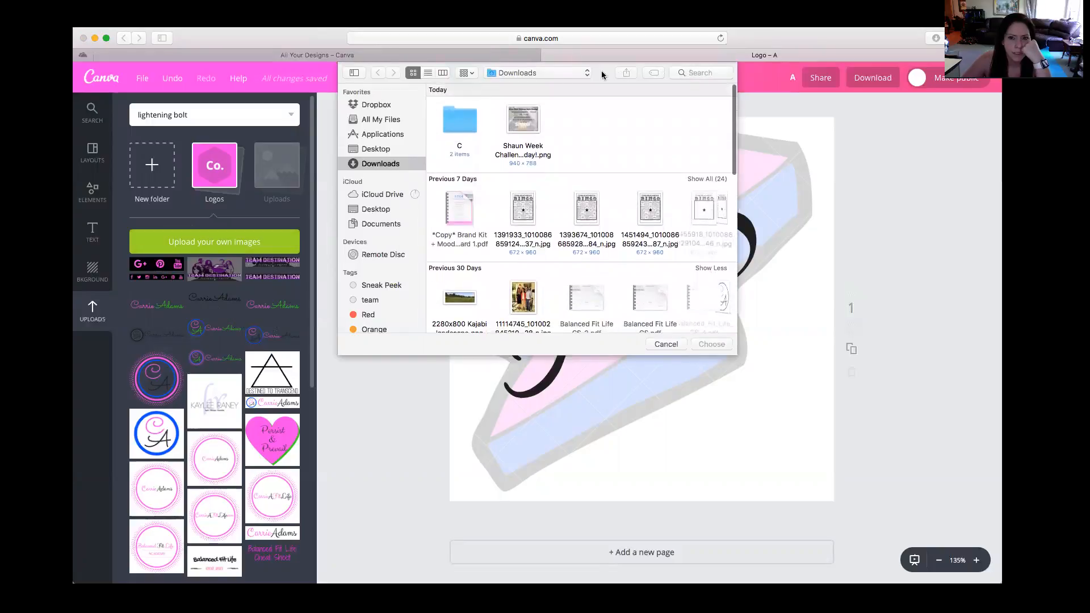
{"action": "left_click", "coordinate": [548, 76]}
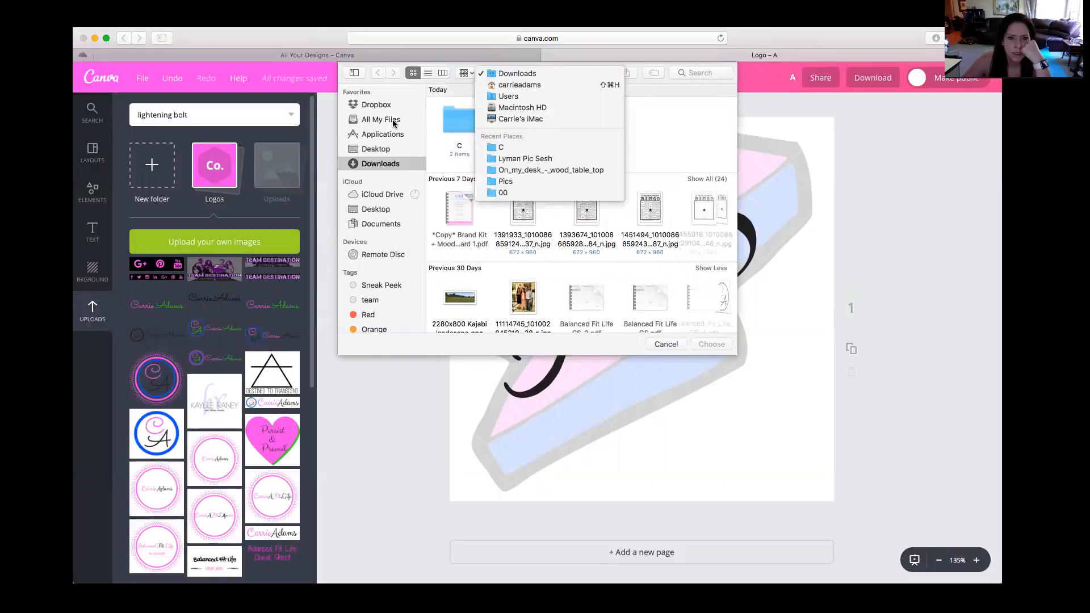
{"action": "left_click", "coordinate": [395, 124]}
{"action": "scroll", "coordinate": [656, 93], "scroll_direction": "down", "scroll_amount": 1}
{"action": "left_click", "coordinate": [722, 75]}
{"action": "type", "text": "a"}
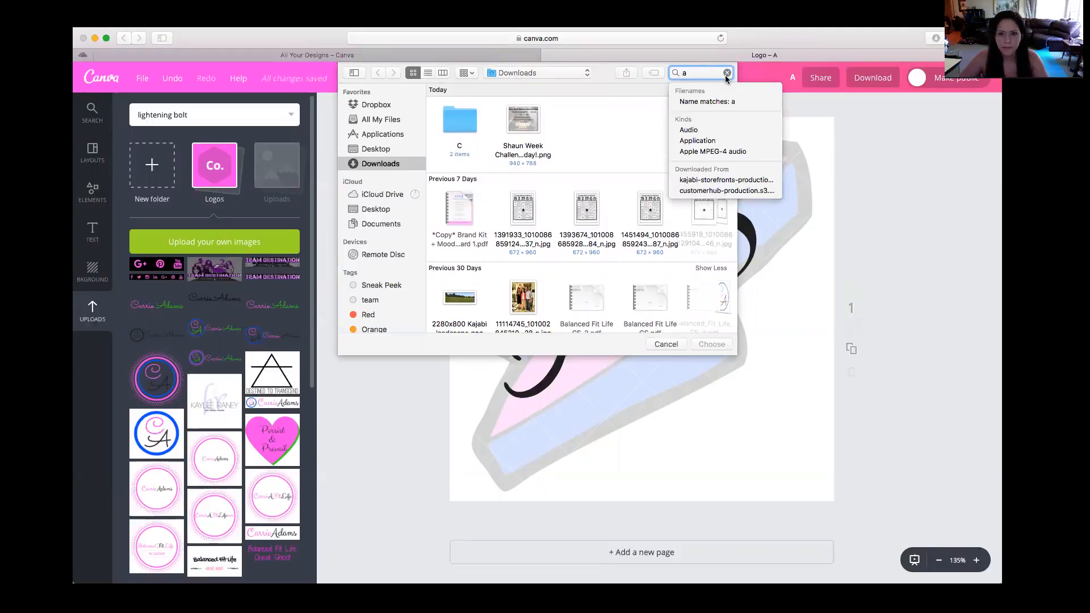
{"action": "double_click", "coordinate": [460, 142]}
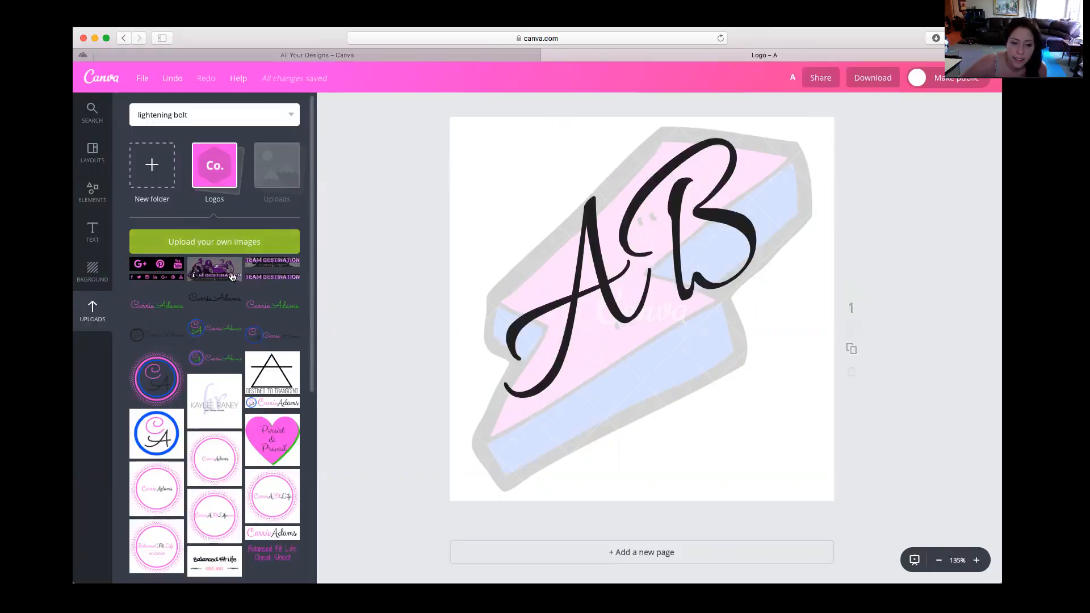
Search the computer for "a" and upload the logo file A.png to the Logos folder
{"action": "left_click", "coordinate": [225, 250]}
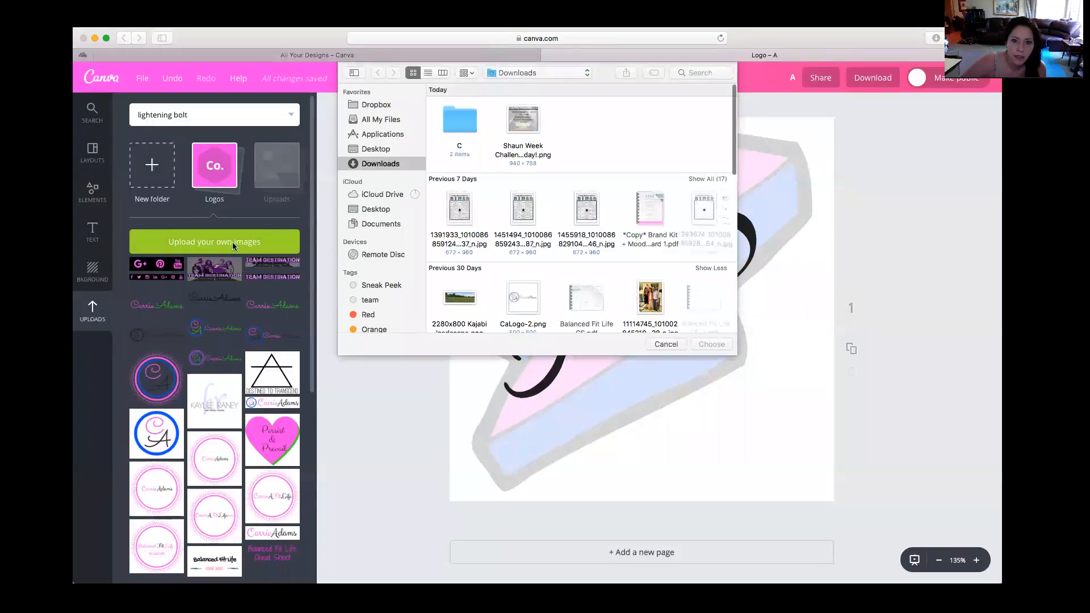
{"action": "left_click", "coordinate": [702, 72]}
{"action": "type", "text": "a"}
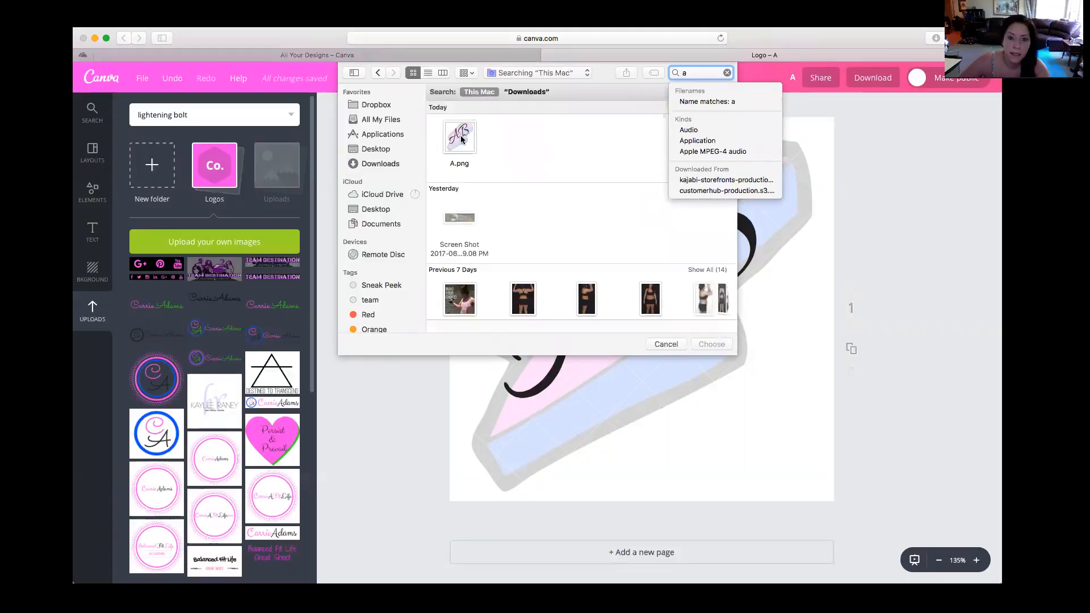
{"action": "left_click", "coordinate": [461, 135]}
{"action": "double_click", "coordinate": [461, 135]}
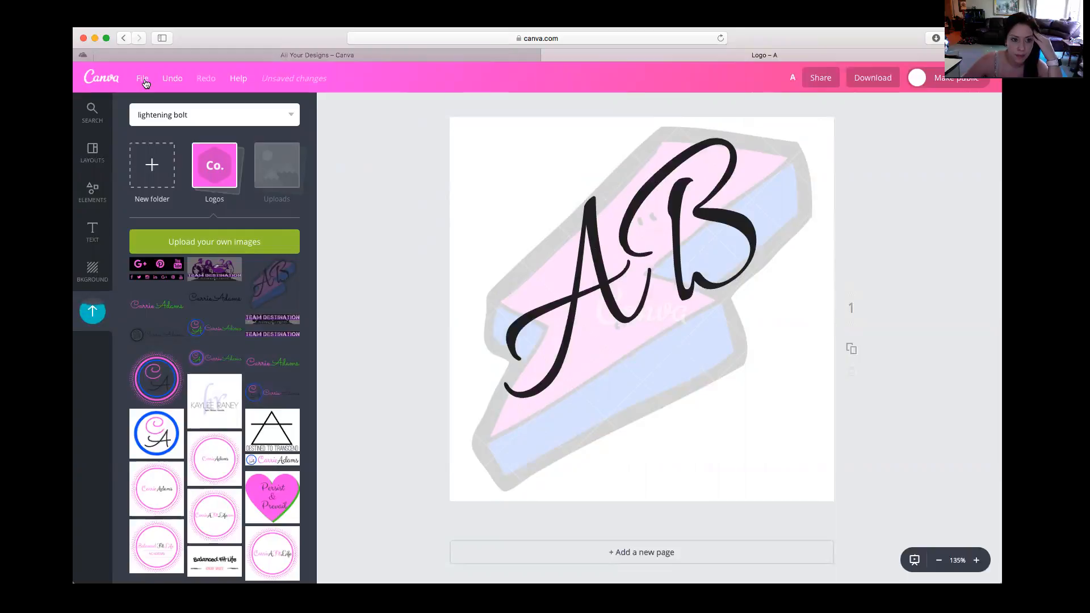
Go back to the overview of all designs and start a new Facebook Post design
{"action": "left_click", "coordinate": [143, 79]}
{"action": "left_click", "coordinate": [390, 143]}
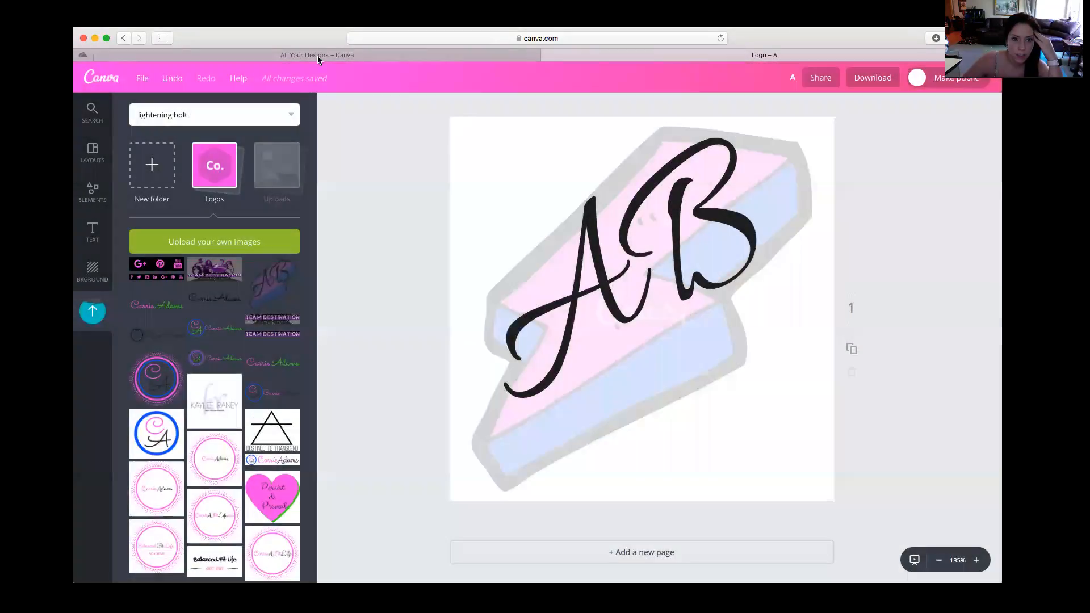
{"action": "left_click", "coordinate": [318, 55]}
{"action": "left_click", "coordinate": [264, 170]}
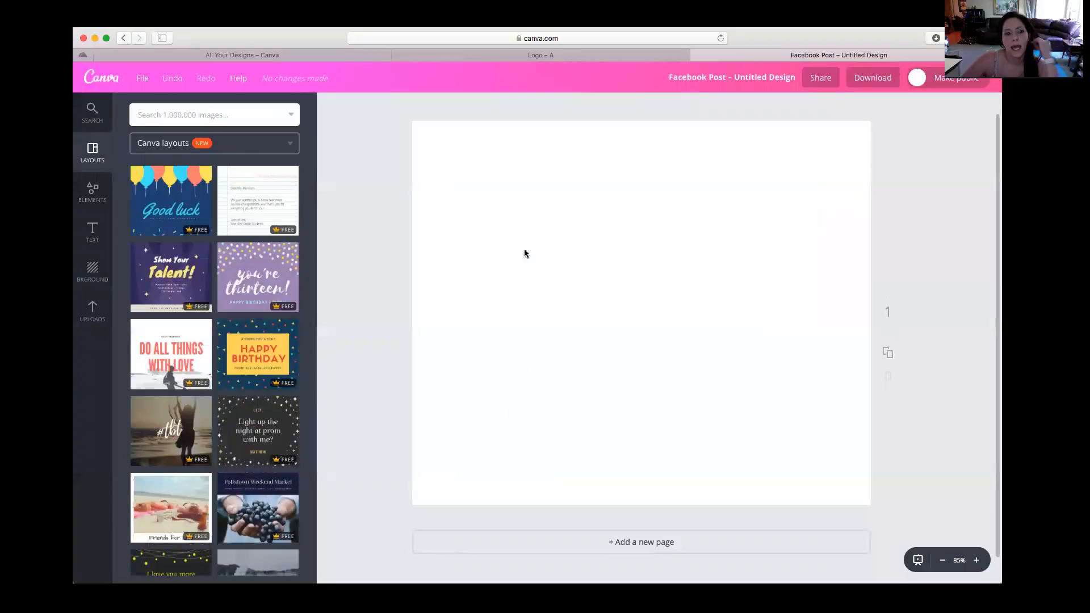
Place the AB logo from the Logos folder on the page and fit it small into the lower-right corner
{"action": "left_click", "coordinate": [93, 313]}
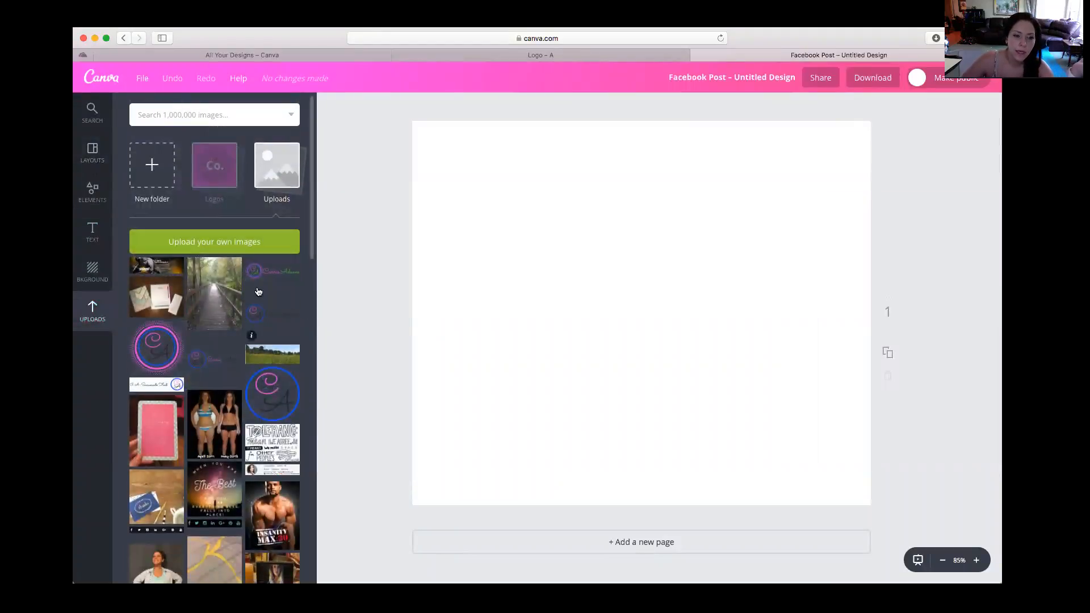
{"action": "left_click", "coordinate": [211, 186]}
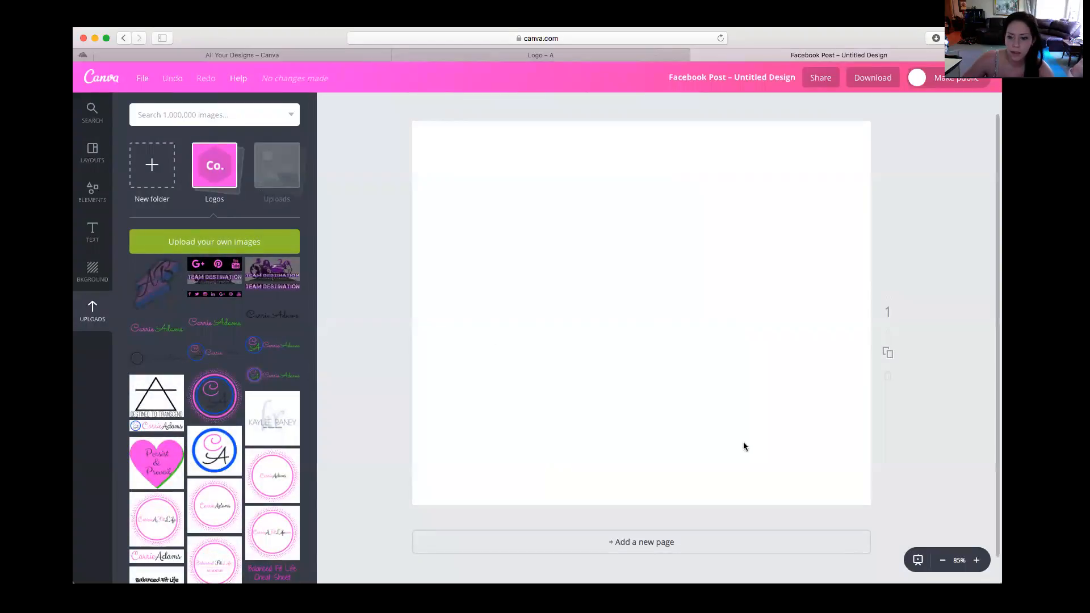
{"action": "left_click_drag", "start_coordinate": [137, 301], "coordinate": [698, 414]}
{"action": "left_click_drag", "start_coordinate": [589, 263], "coordinate": [826, 448]}
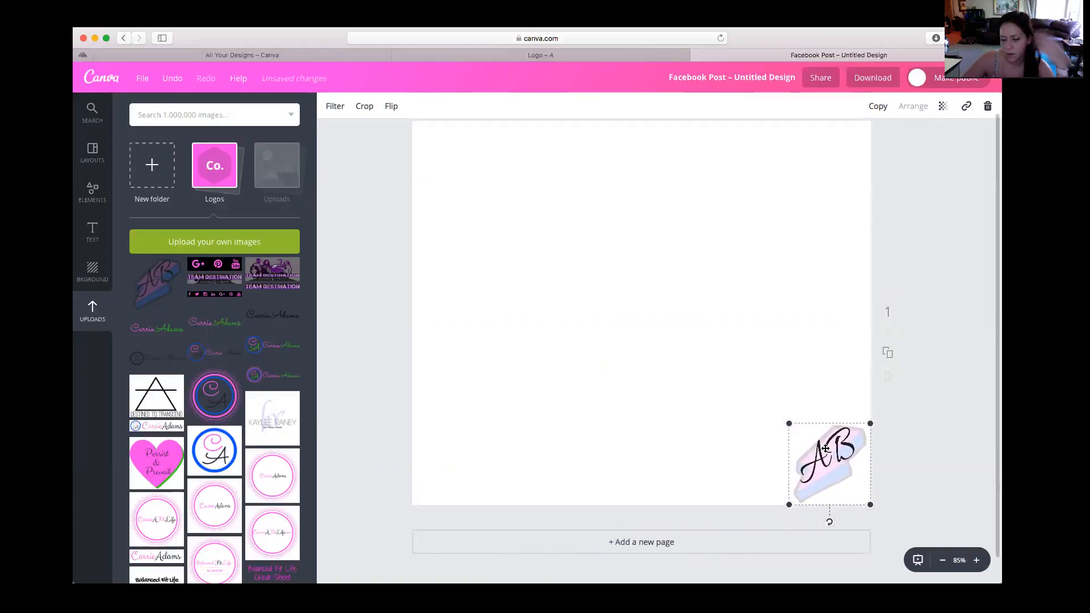
{"action": "scroll", "coordinate": [697, 389], "scroll_direction": "up", "scroll_amount": 1}
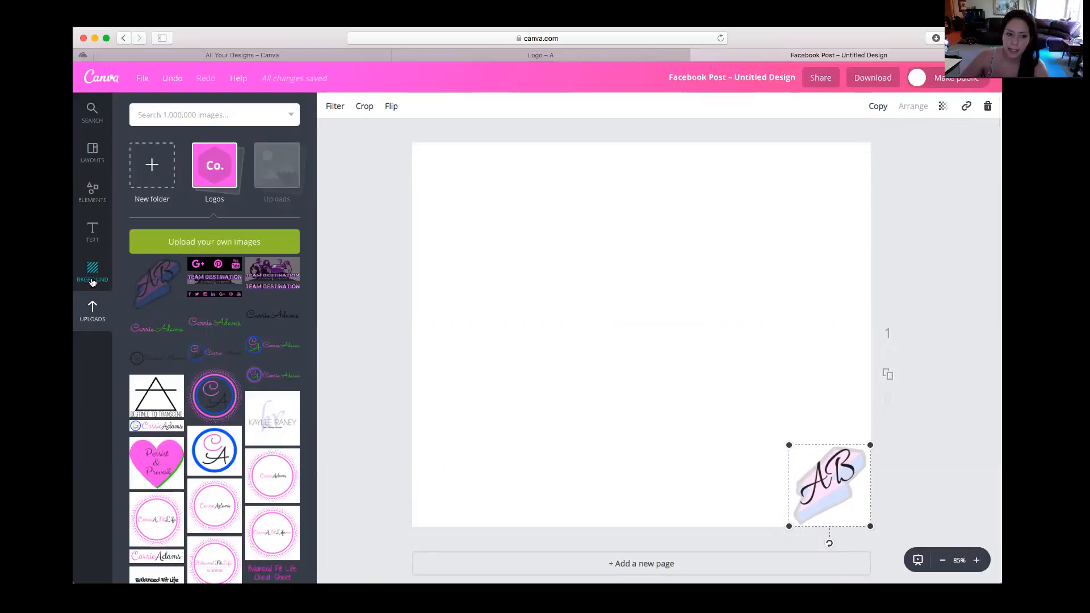
Open the My Stock Pics folder in the uploads and look through its photos
{"action": "left_click", "coordinate": [277, 167]}
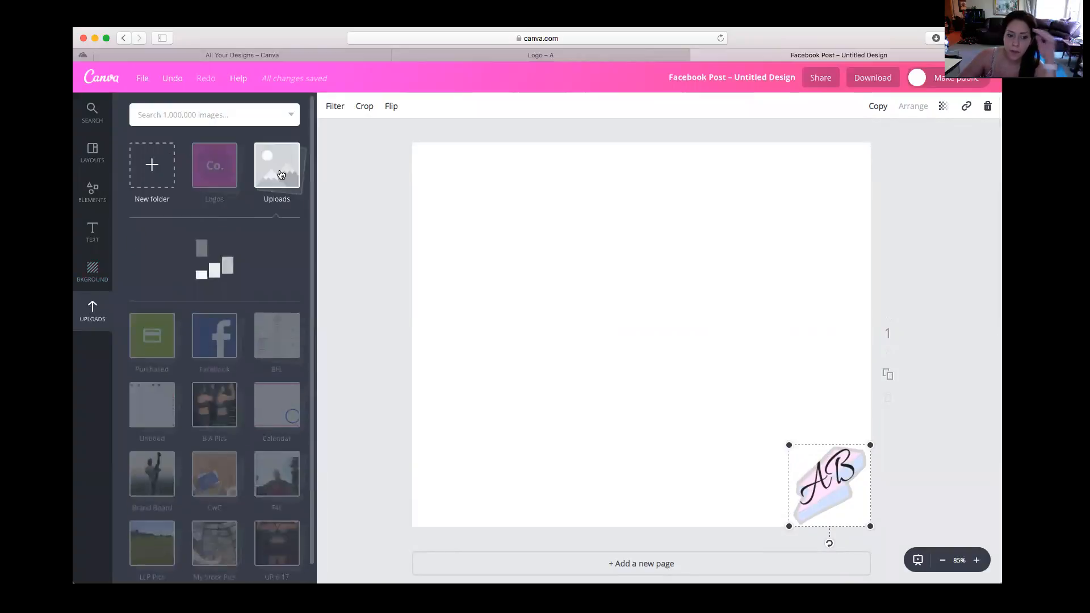
{"action": "scroll", "coordinate": [263, 449], "scroll_direction": "down", "scroll_amount": 5}
{"action": "scroll", "coordinate": [261, 438], "scroll_direction": "up", "scroll_amount": 5}
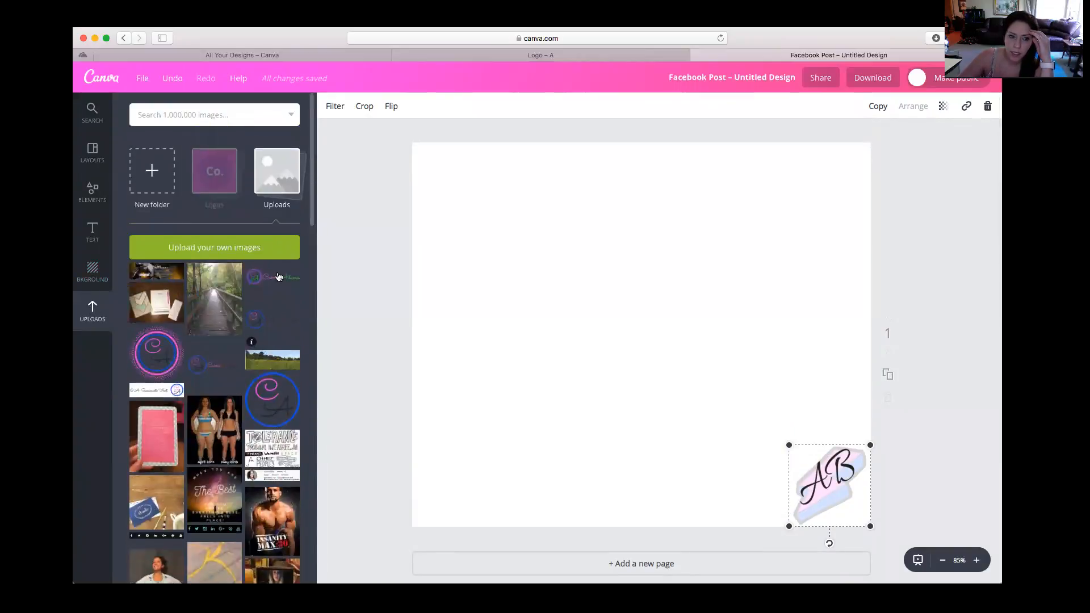
{"action": "left_click", "coordinate": [289, 176]}
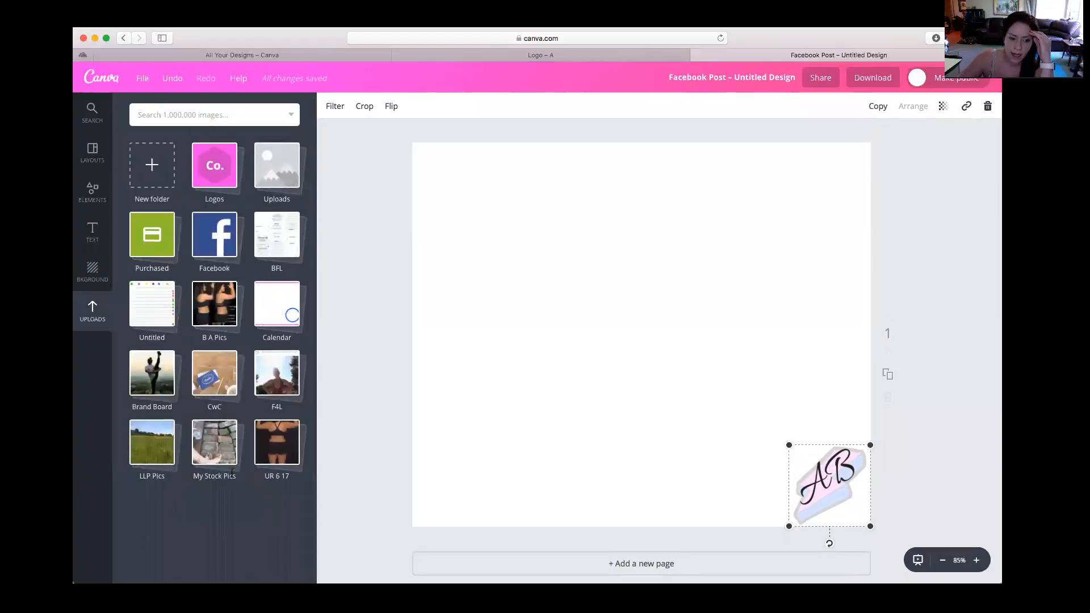
{"action": "left_click", "coordinate": [229, 463]}
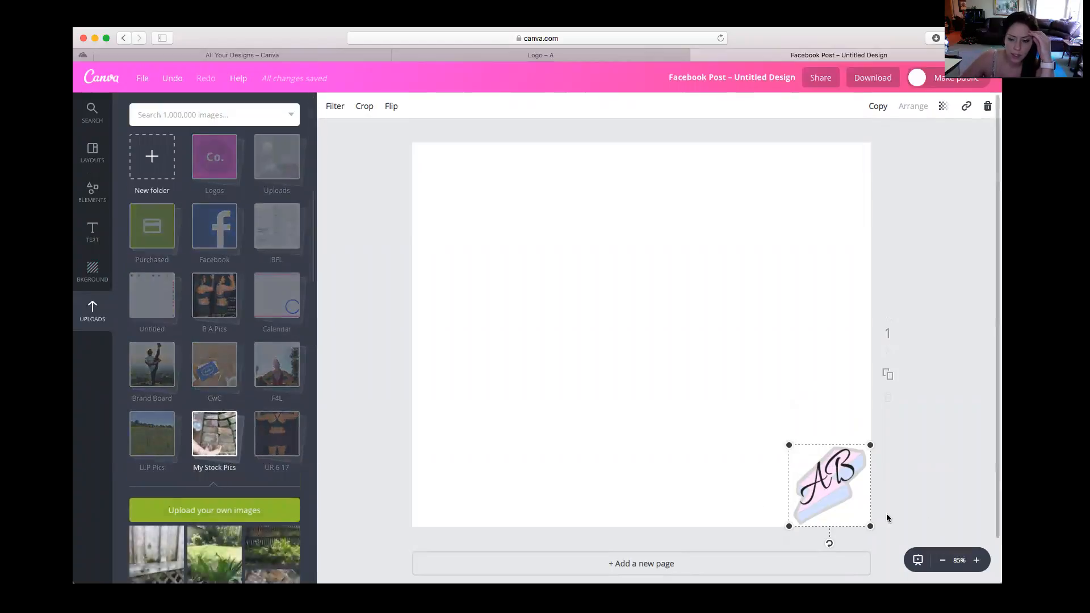
{"action": "scroll", "coordinate": [280, 441], "scroll_direction": "down", "scroll_amount": 6}
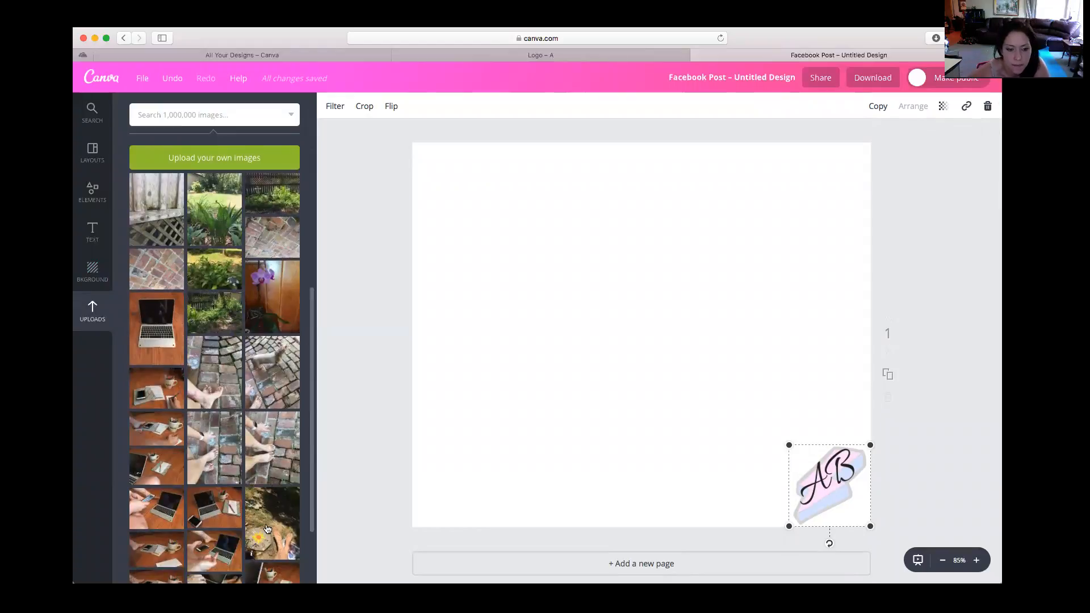
{"action": "scroll", "coordinate": [284, 459], "scroll_direction": "down", "scroll_amount": 1}
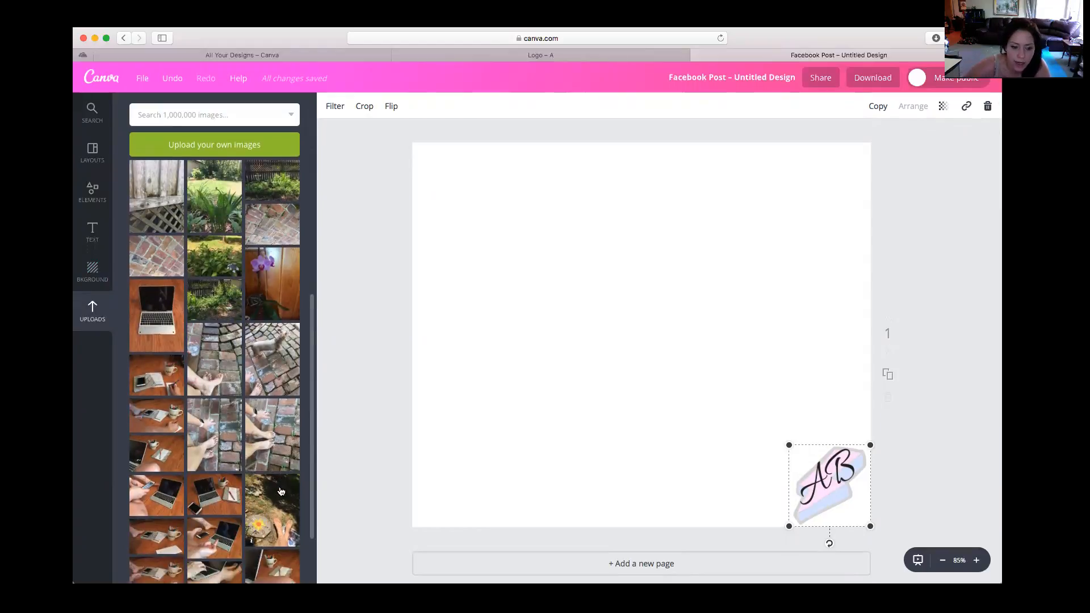
Add the photo of bare feet beside the sun stepping stone and enlarge it to fill the page behind the logo
{"action": "left_click", "coordinate": [269, 491]}
{"action": "left_click_drag", "start_coordinate": [514, 157], "coordinate": [408, 154]}
{"action": "left_click_drag", "start_coordinate": [506, 203], "coordinate": [447, 196]}
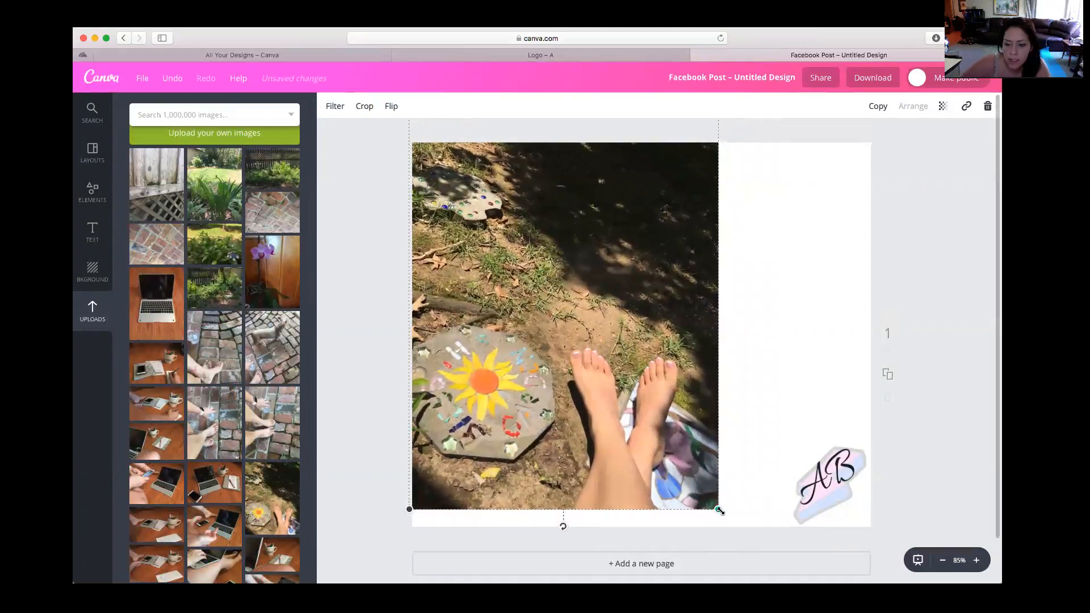
{"action": "left_click_drag", "start_coordinate": [719, 510], "coordinate": [817, 604]}
{"action": "left_click_drag", "start_coordinate": [685, 439], "coordinate": [744, 338]}
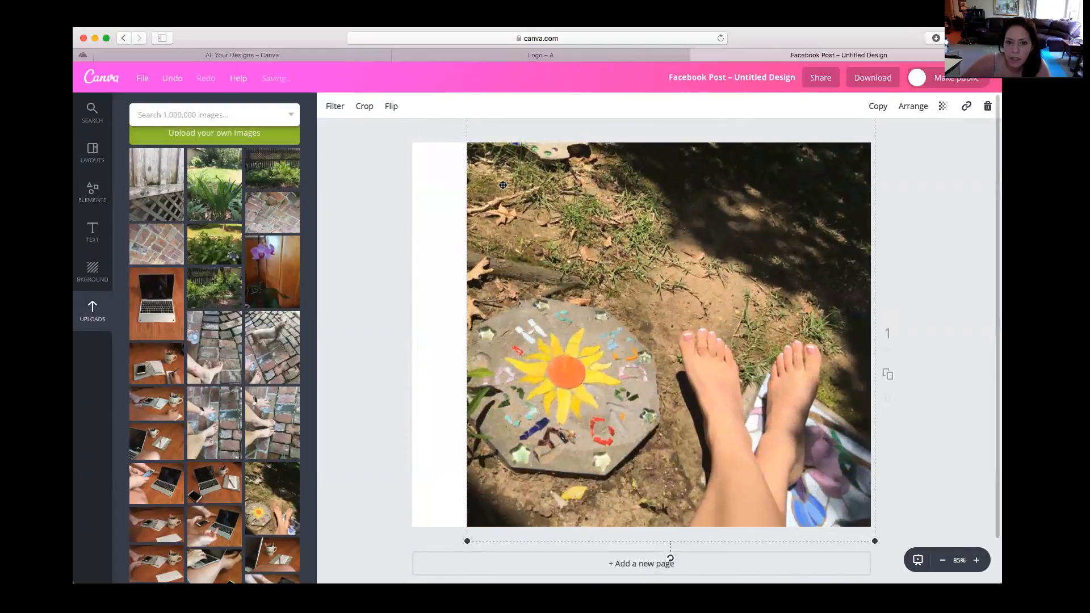
{"action": "left_click_drag", "start_coordinate": [467, 541], "coordinate": [399, 548]}
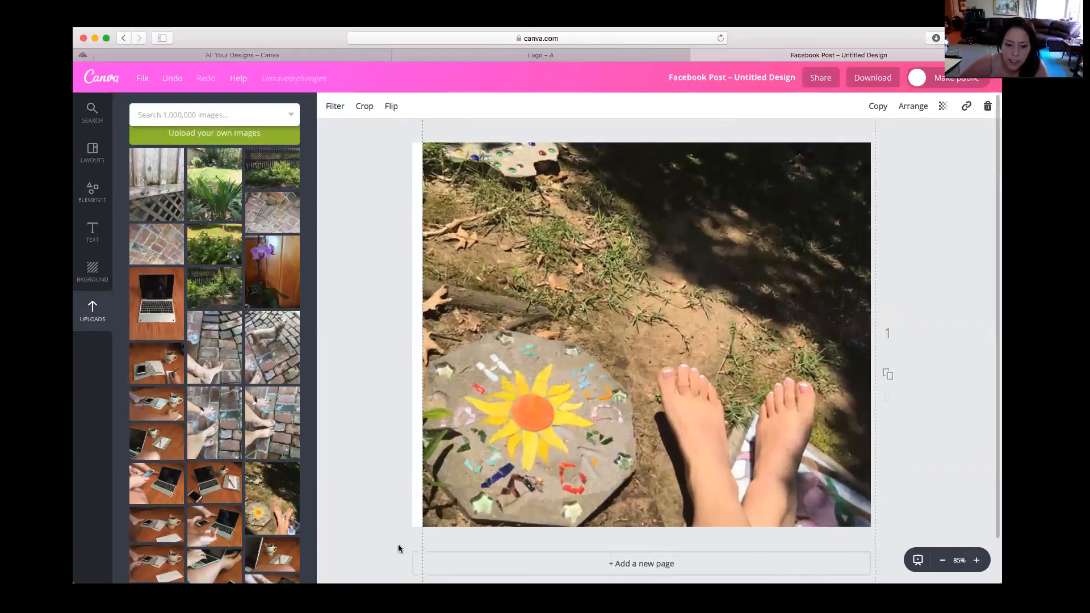
{"action": "left_click_drag", "start_coordinate": [532, 459], "coordinate": [528, 393]}
{"action": "left_click_drag", "start_coordinate": [419, 545], "coordinate": [386, 541]}
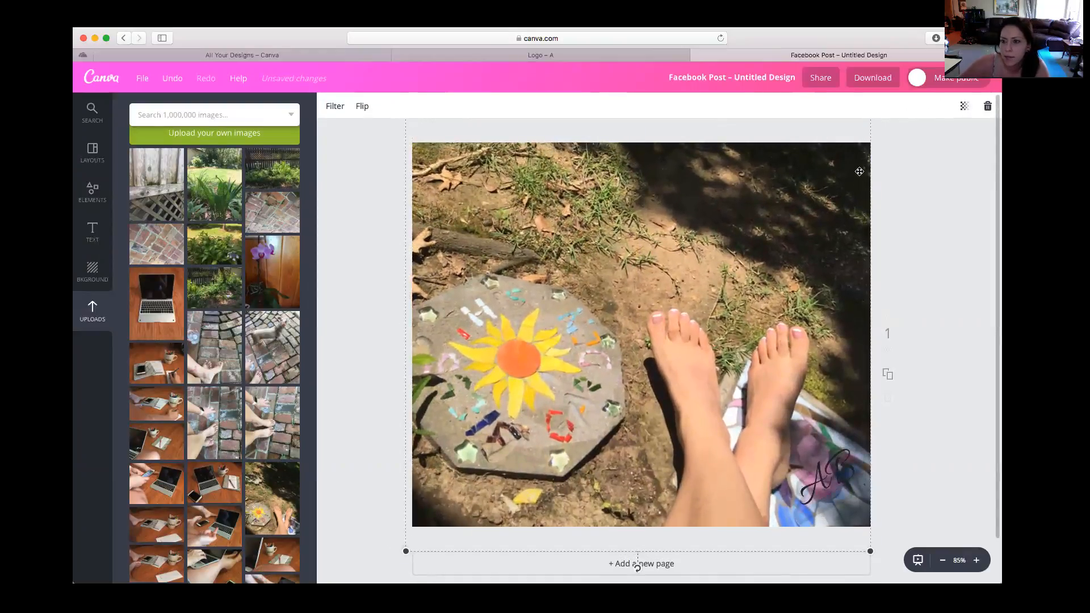
{"action": "left_click", "coordinate": [902, 240]}
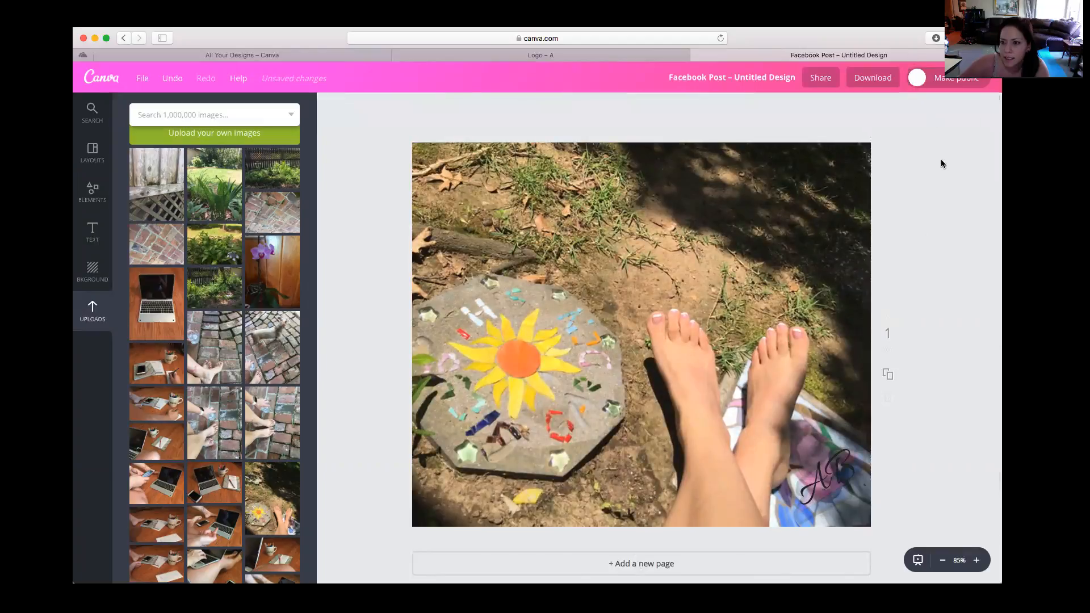
{"action": "left_click", "coordinate": [860, 190]}
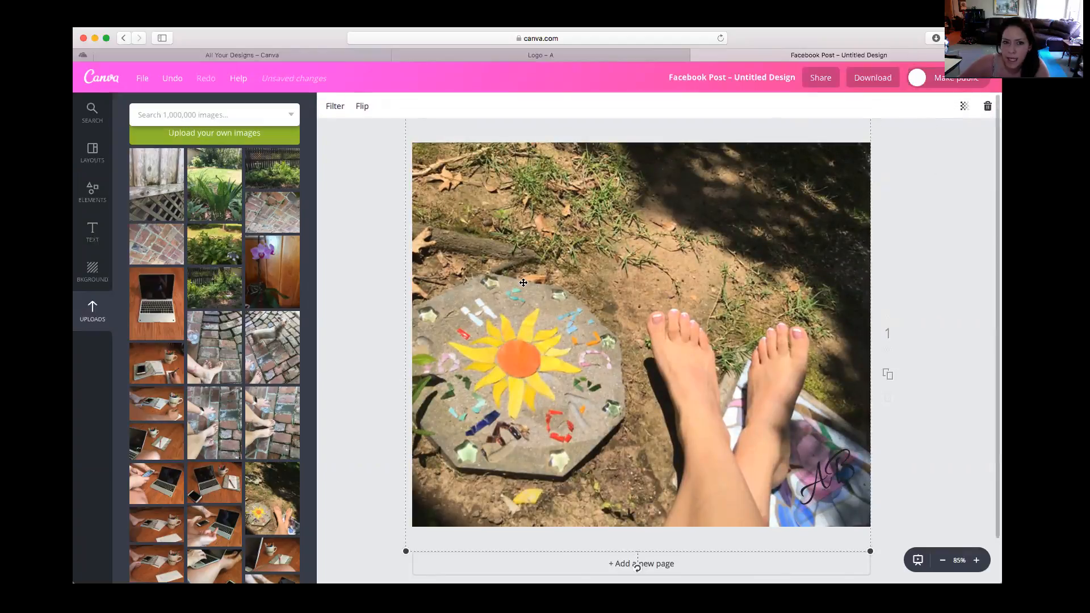
{"action": "left_click", "coordinate": [358, 235]}
{"action": "left_click", "coordinate": [549, 254]}
{"action": "left_click", "coordinate": [377, 283]}
{"action": "left_click", "coordinate": [642, 312]}
Move the AB logo to the lower-left corner of the photo and shrink it slightly
{"action": "left_click_drag", "start_coordinate": [841, 492], "coordinate": [455, 479]}
{"action": "mouse_move", "coordinate": [494, 444]}
{"action": "left_mouse_down"}
{"action": "mouse_move", "coordinate": [462, 477]}
{"action": "mouse_move", "coordinate": [525, 414]}
{"action": "mouse_move", "coordinate": [469, 463]}
{"action": "mouse_move", "coordinate": [486, 456]}
{"action": "left_mouse_up"}
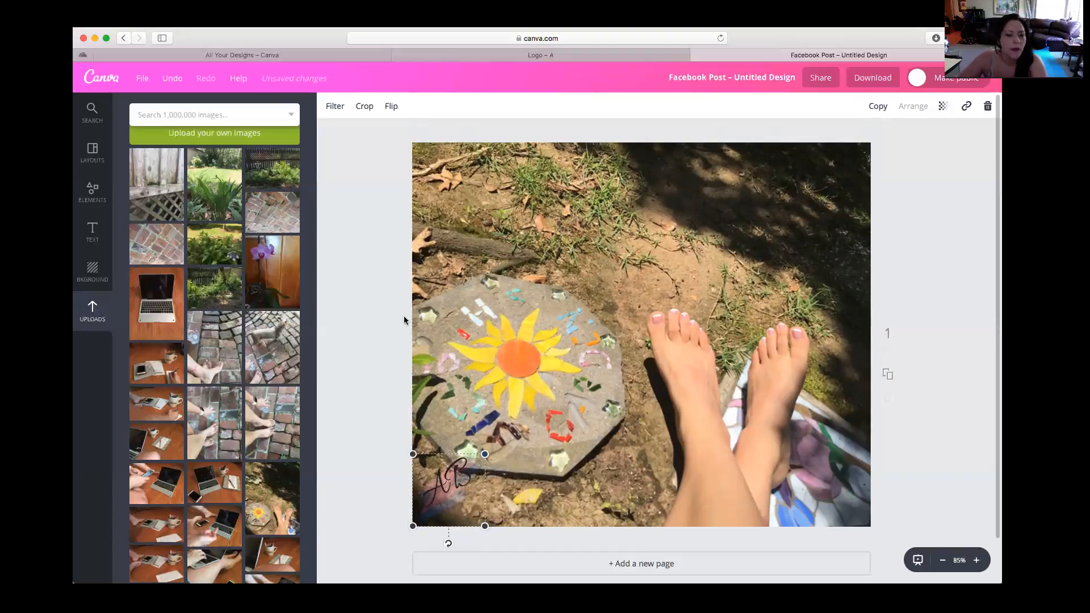
Add the garden photo with the spotted green leaves and enlarge it to fill the whole page
{"action": "left_click", "coordinate": [207, 206]}
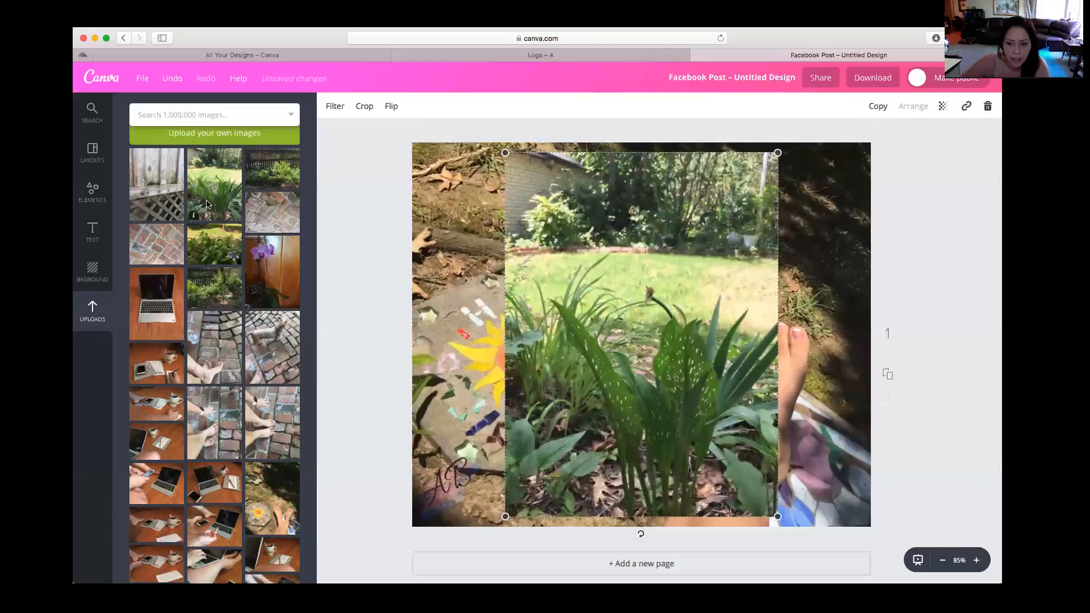
{"action": "left_click_drag", "start_coordinate": [578, 370], "coordinate": [492, 368]}
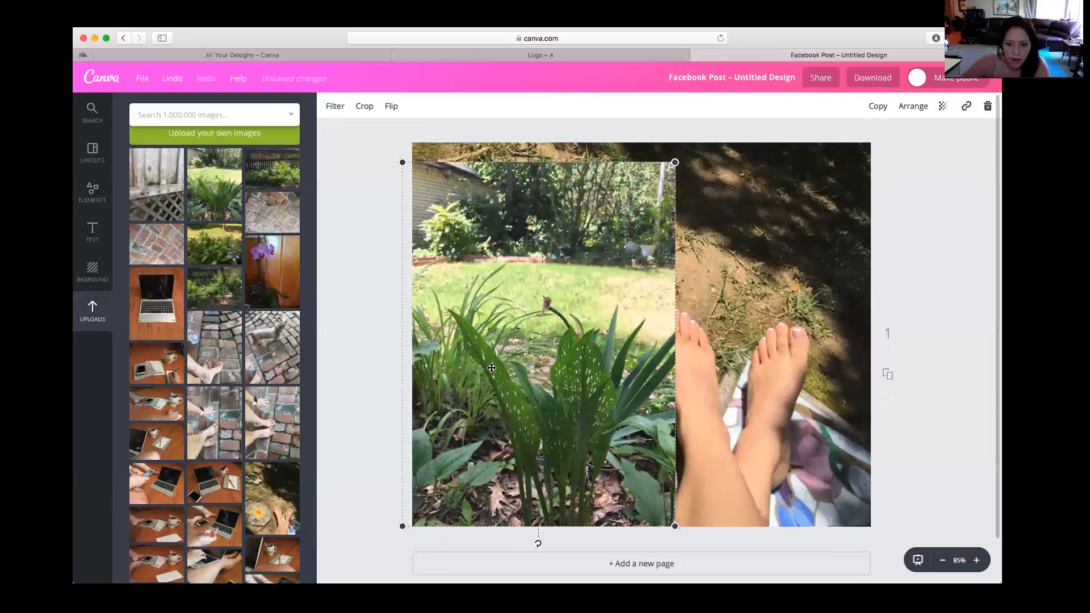
{"action": "left_click_drag", "start_coordinate": [679, 165], "coordinate": [954, 151]}
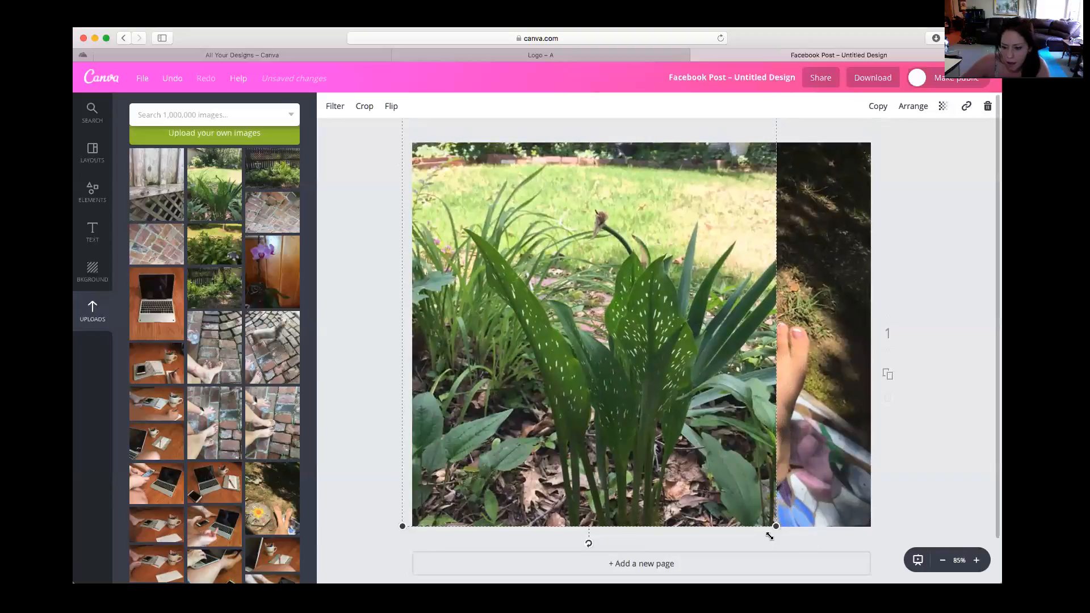
{"action": "left_click_drag", "start_coordinate": [775, 525], "coordinate": [890, 584]}
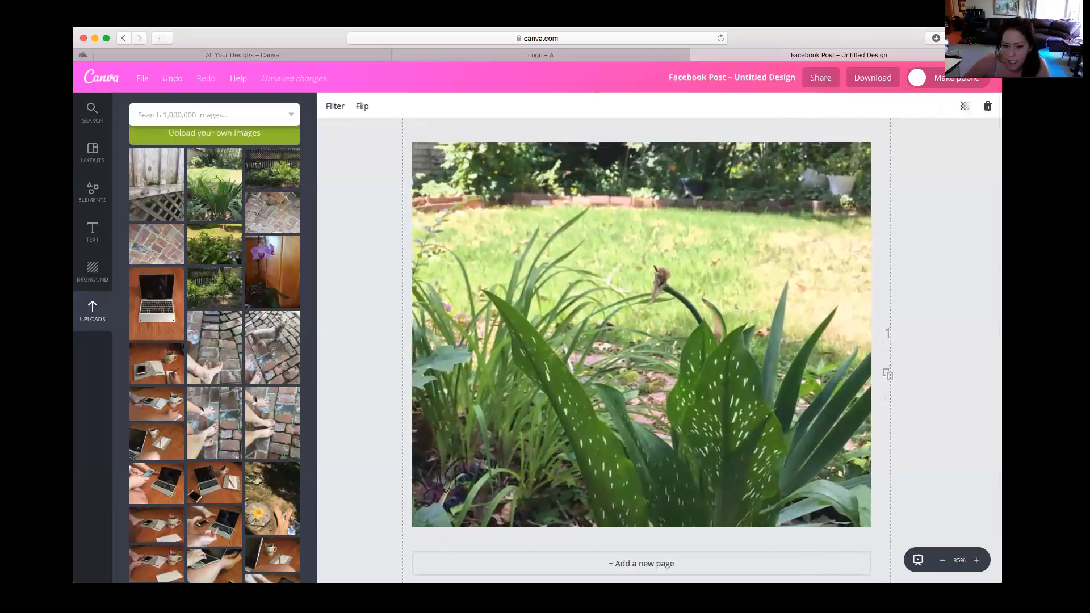
Try the AB logo on the spotted leaves, and move it, shrunk further, to the lawn at the photo's right edge
{"action": "left_click", "coordinate": [375, 466]}
{"action": "left_click_drag", "start_coordinate": [467, 465], "coordinate": [738, 406]}
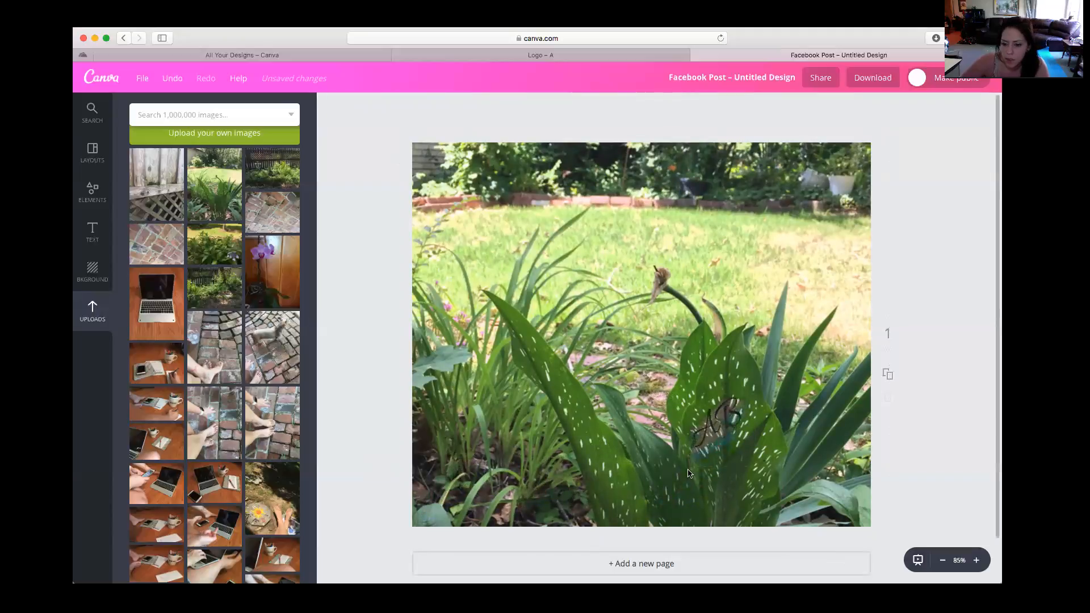
{"action": "left_click", "coordinate": [698, 454]}
{"action": "left_click_drag", "start_coordinate": [685, 466], "coordinate": [830, 268]}
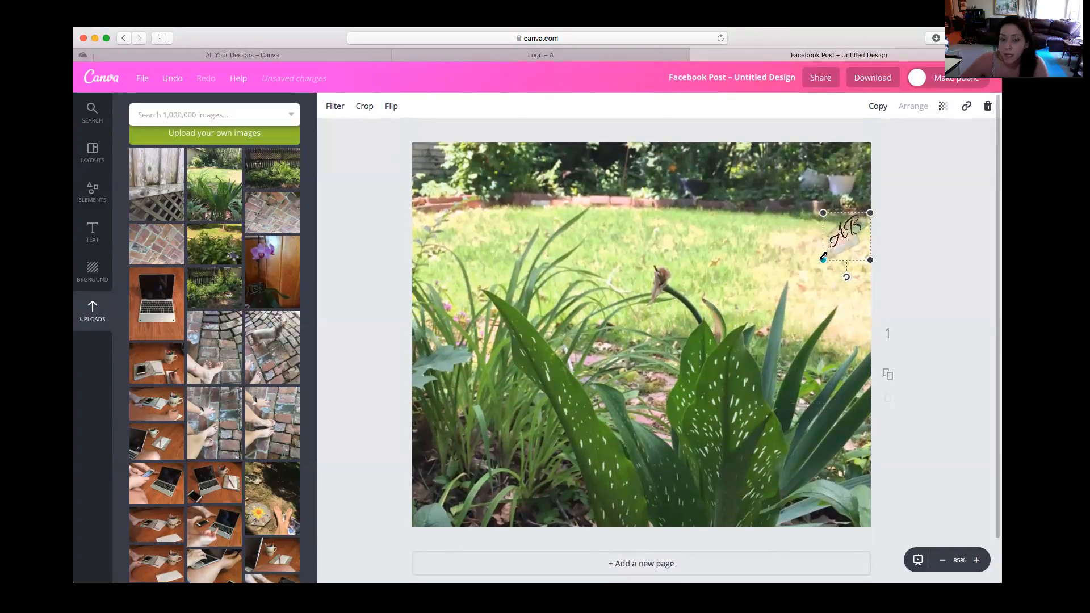
{"action": "scroll", "coordinate": [822, 257], "scroll_direction": "down", "scroll_amount": 2}
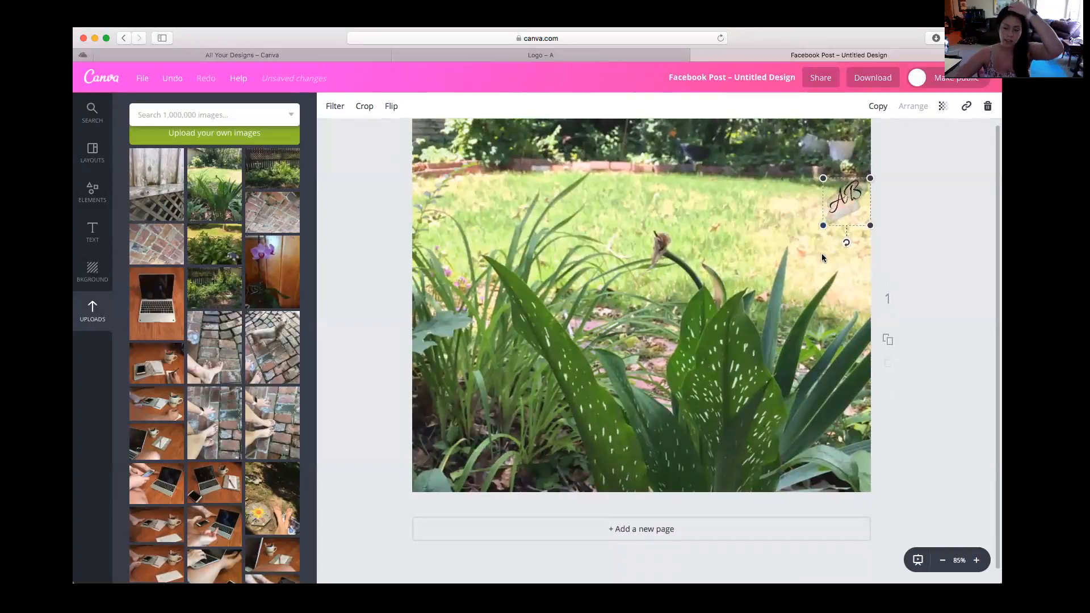
{"action": "scroll", "coordinate": [820, 254], "scroll_direction": "up", "scroll_amount": 1}
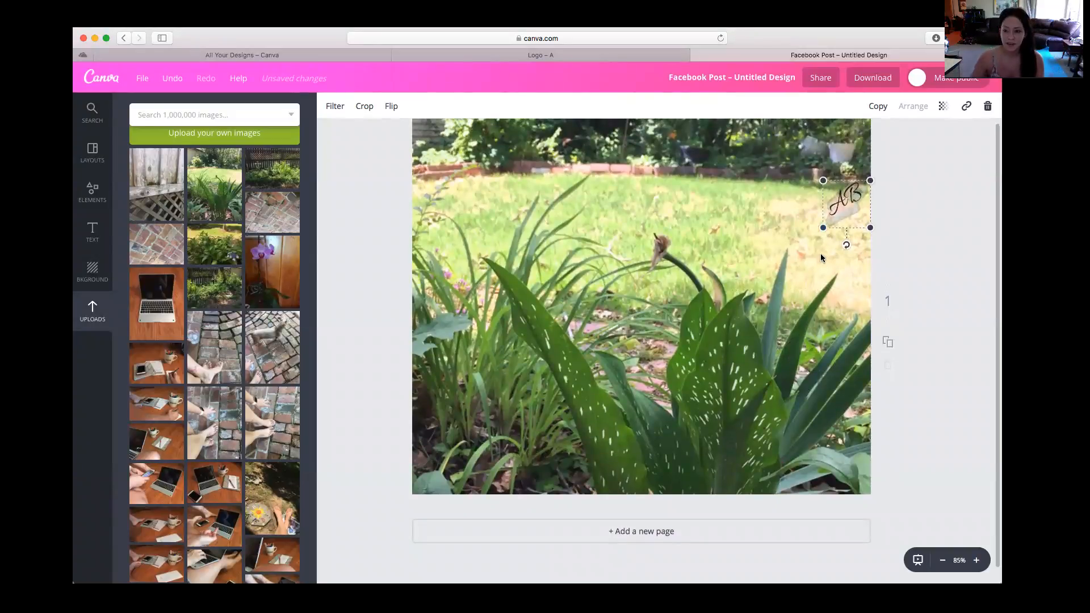
Open the CaLogo Sq design from the list of all designs and look through its logo variations page by page
{"action": "scroll", "coordinate": [165, 282], "scroll_direction": "up", "scroll_amount": 1}
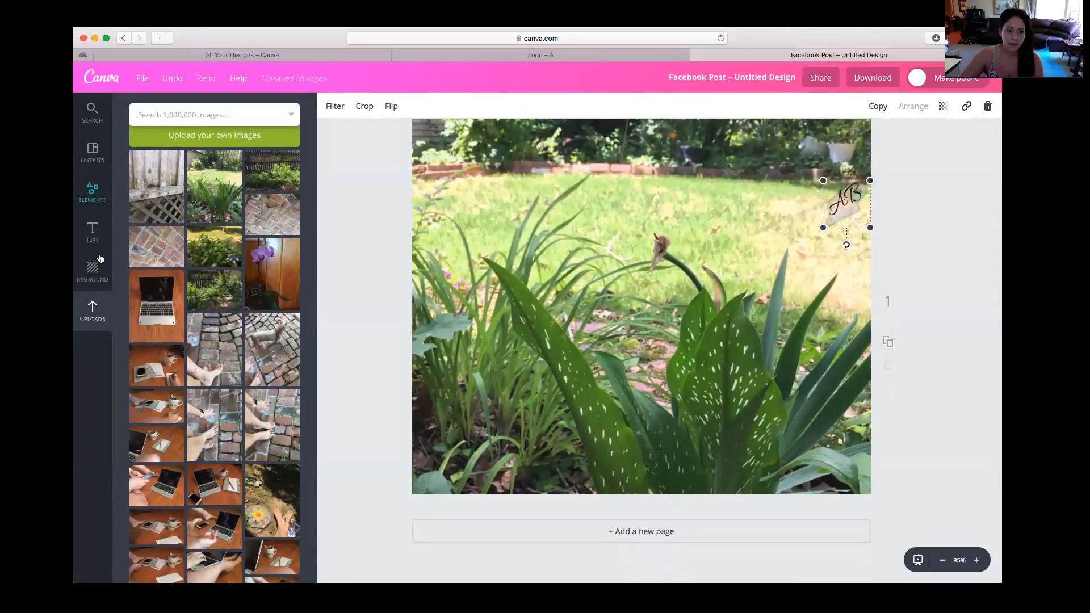
{"action": "left_click", "coordinate": [192, 58]}
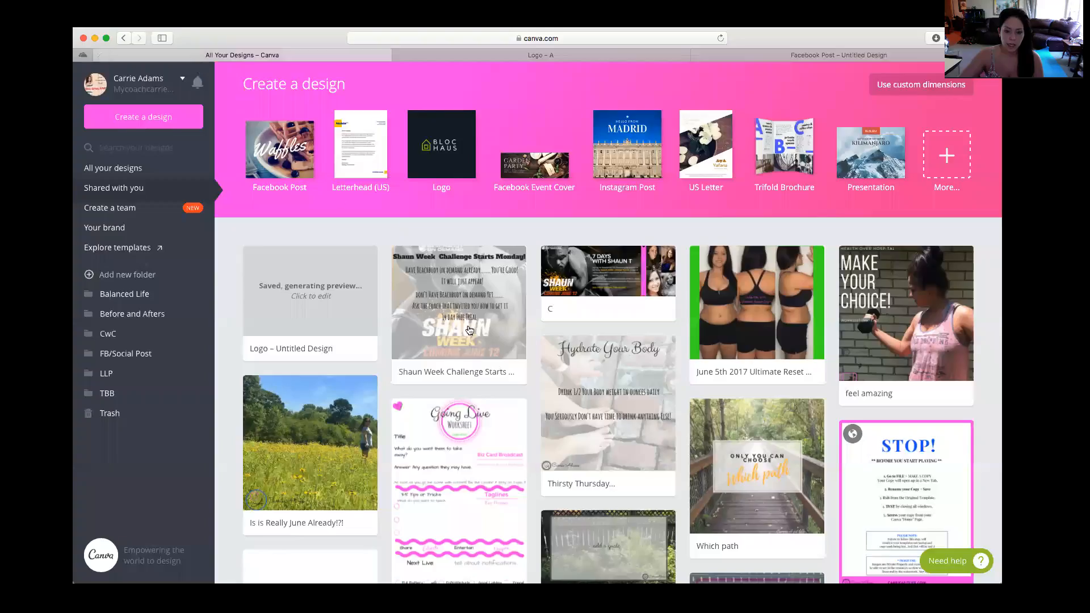
{"action": "scroll", "coordinate": [617, 410], "scroll_direction": "down", "scroll_amount": 10}
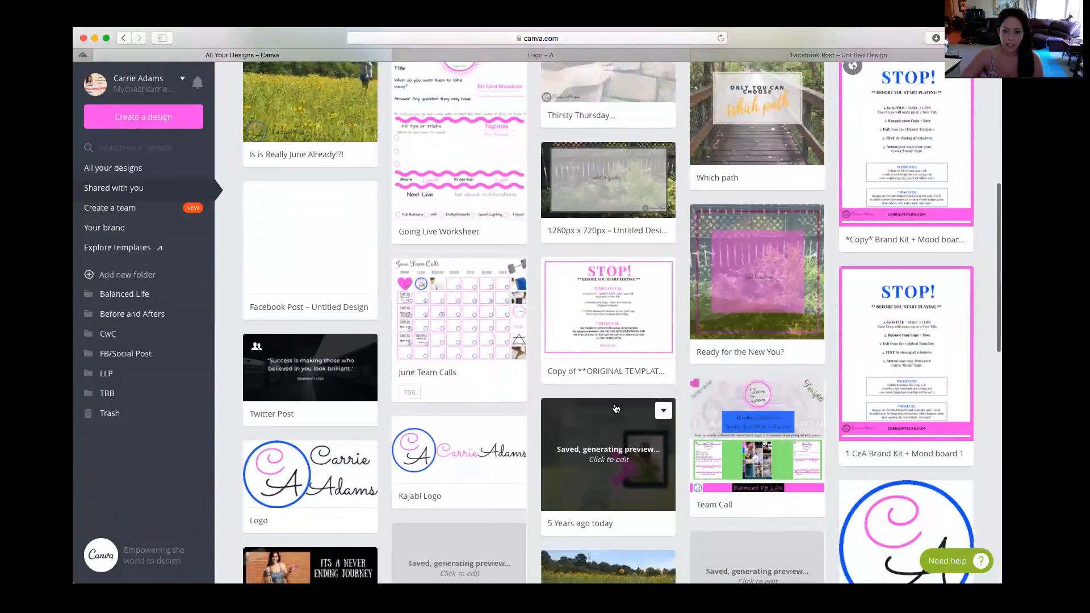
{"action": "left_click", "coordinate": [916, 407]}
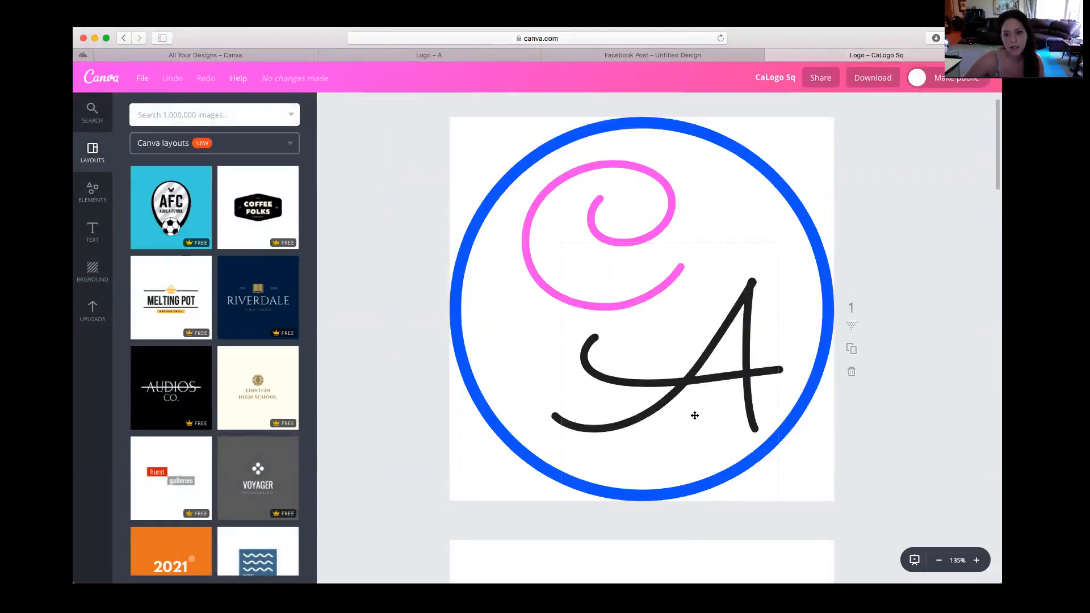
{"action": "scroll", "coordinate": [709, 425], "scroll_direction": "down", "scroll_amount": 10}
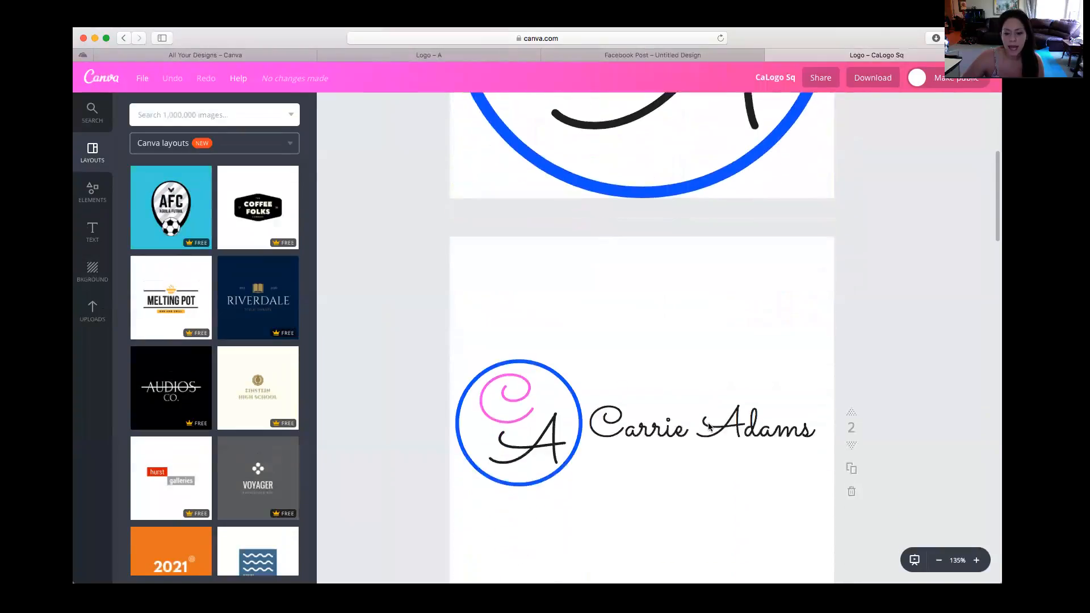
{"action": "scroll", "coordinate": [708, 427], "scroll_direction": "down", "scroll_amount": 10}
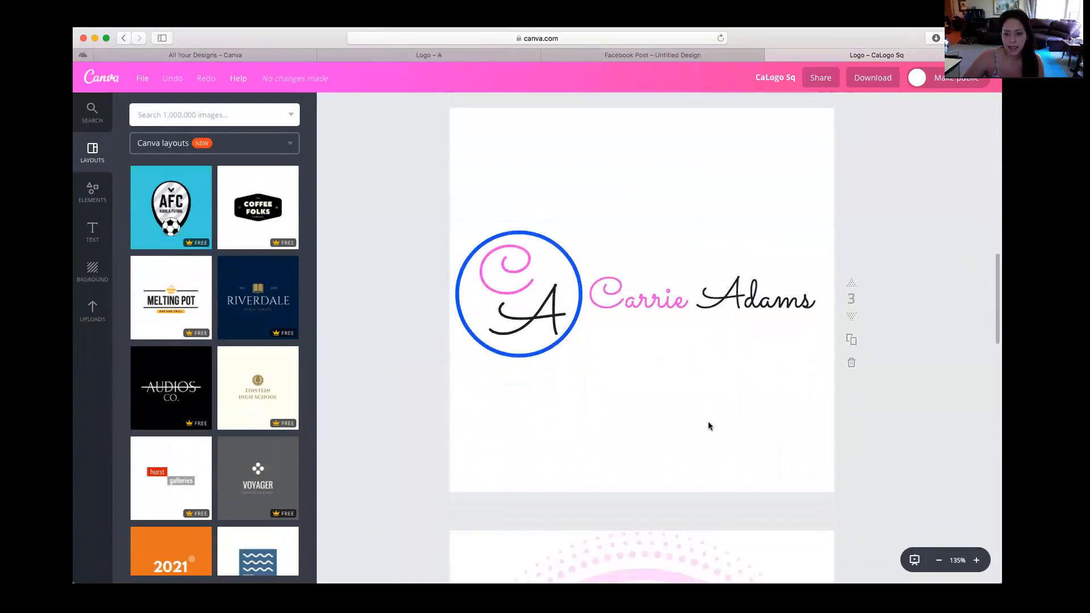
{"action": "scroll", "coordinate": [709, 426], "scroll_direction": "down", "scroll_amount": 12}
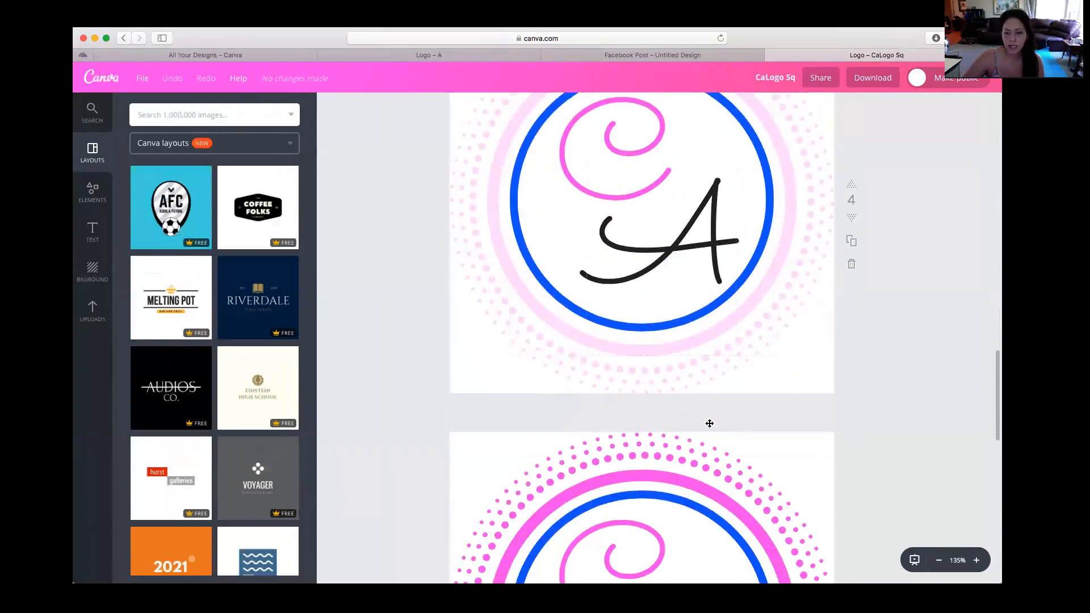
{"action": "scroll", "coordinate": [711, 424], "scroll_direction": "up", "scroll_amount": 9}
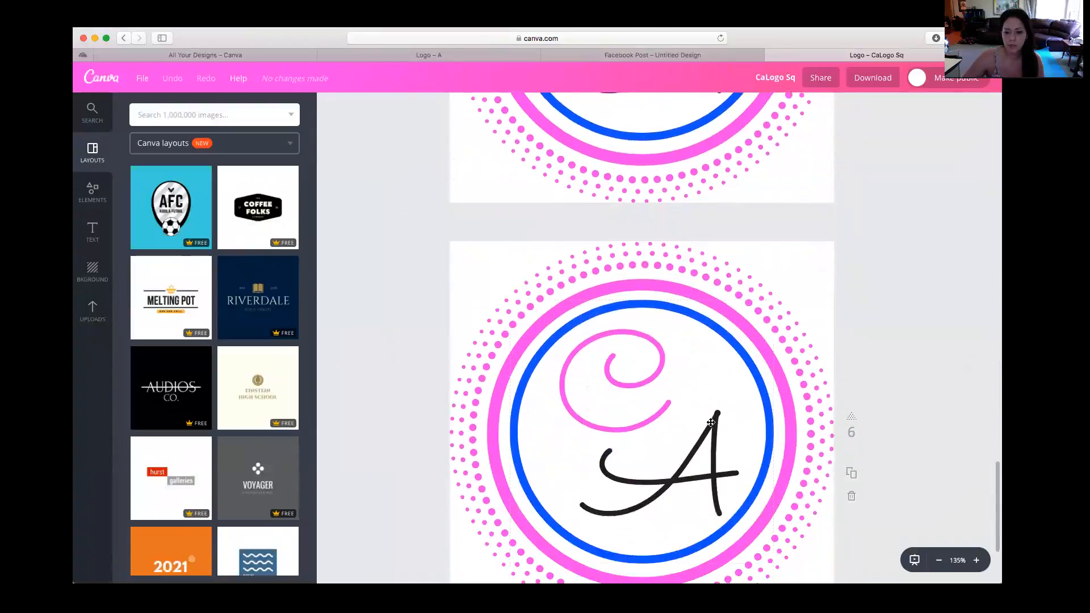
{"action": "scroll", "coordinate": [712, 429], "scroll_direction": "up", "scroll_amount": 20}
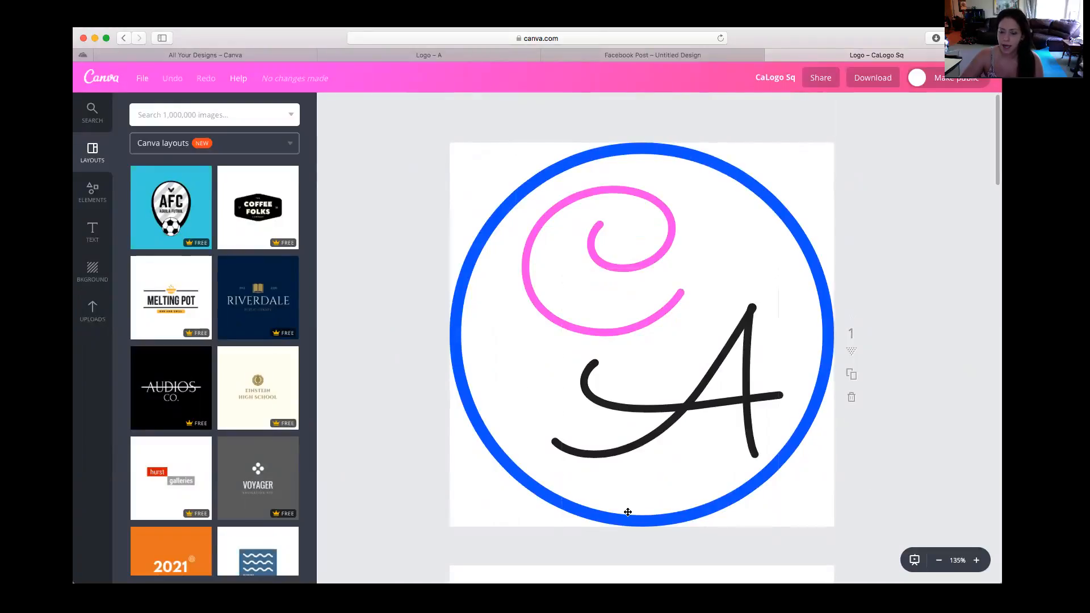
Duplicate the AB lightning bolt page in the Logo – A design and select all elements on the copy
{"action": "left_click", "coordinate": [426, 57]}
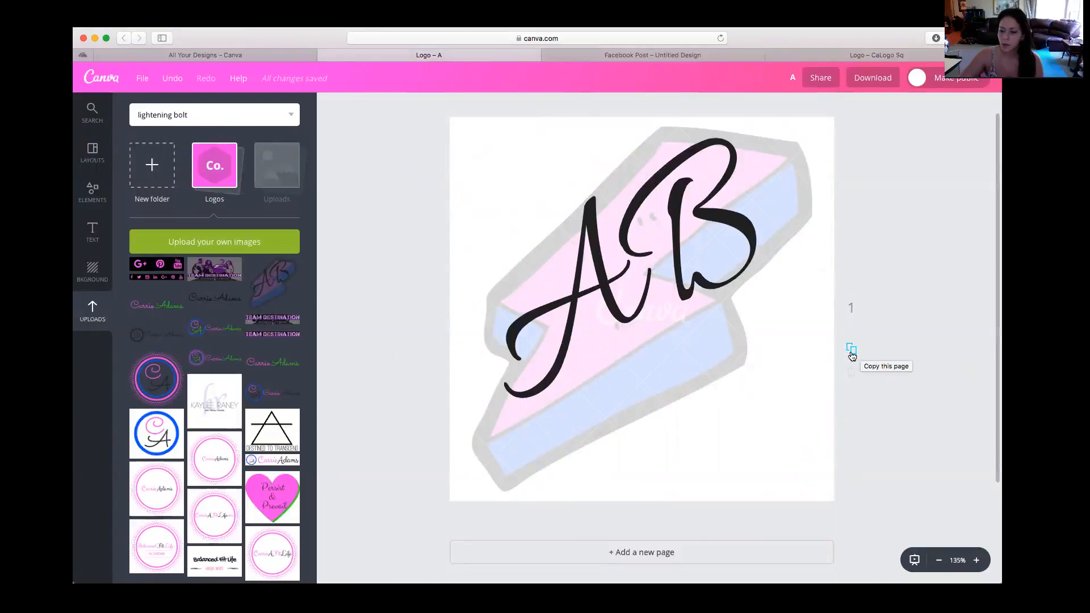
{"action": "left_click", "coordinate": [852, 350]}
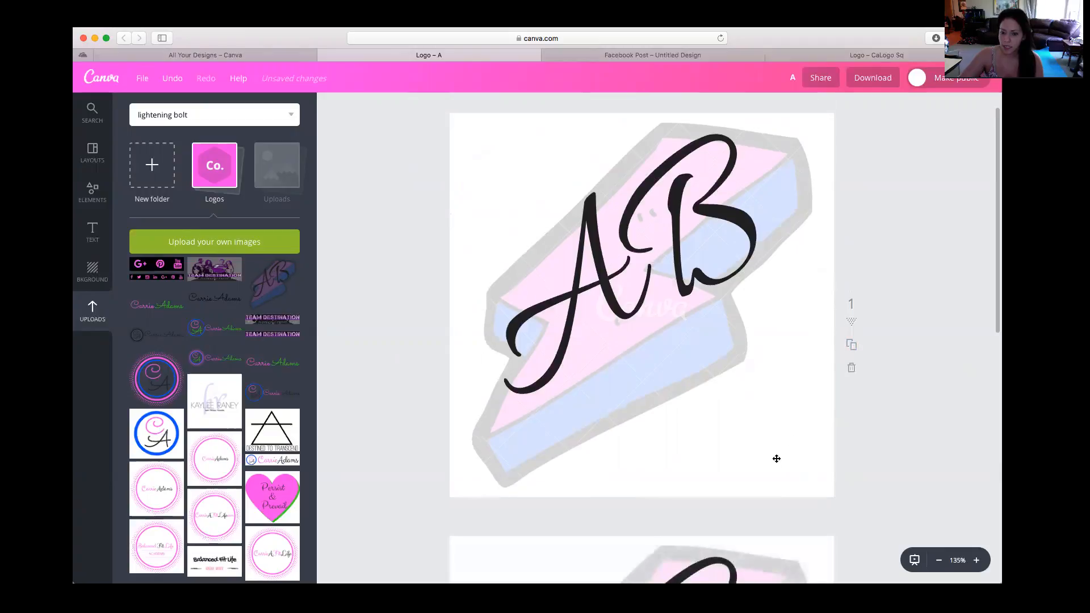
{"action": "left_click_drag", "start_coordinate": [909, 467], "coordinate": [510, 260]}
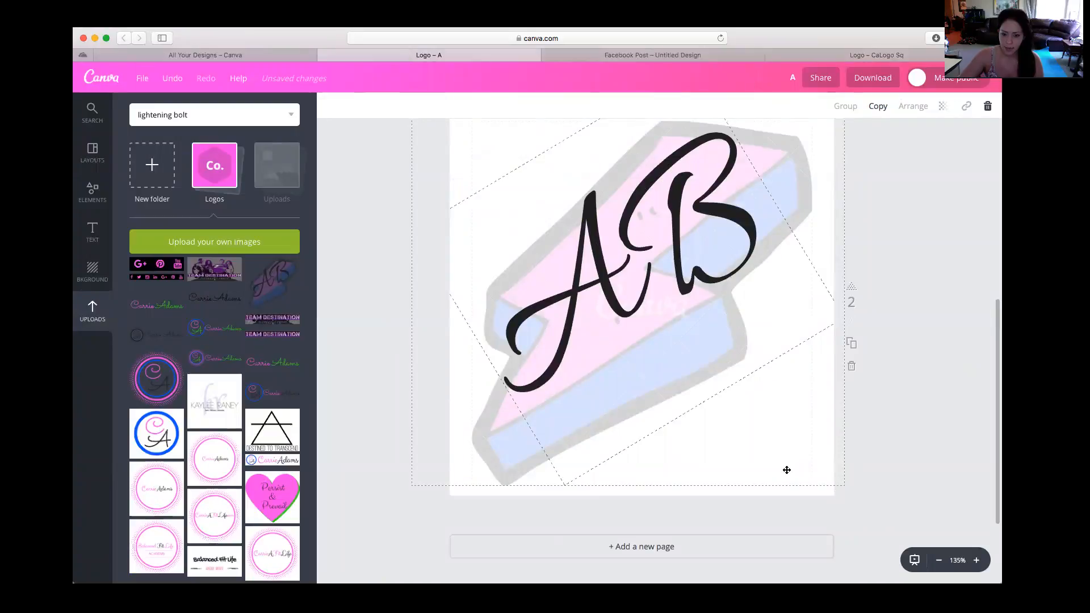
{"action": "scroll", "coordinate": [877, 488], "scroll_direction": "up", "scroll_amount": 3}
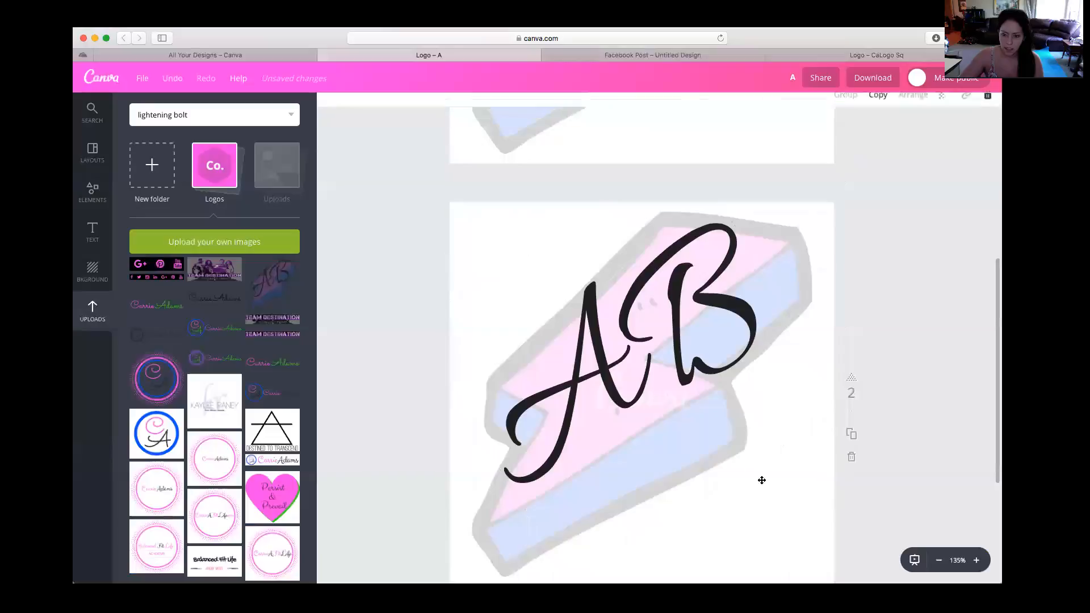
{"action": "left_click_drag", "start_coordinate": [898, 536], "coordinate": [627, 477]}
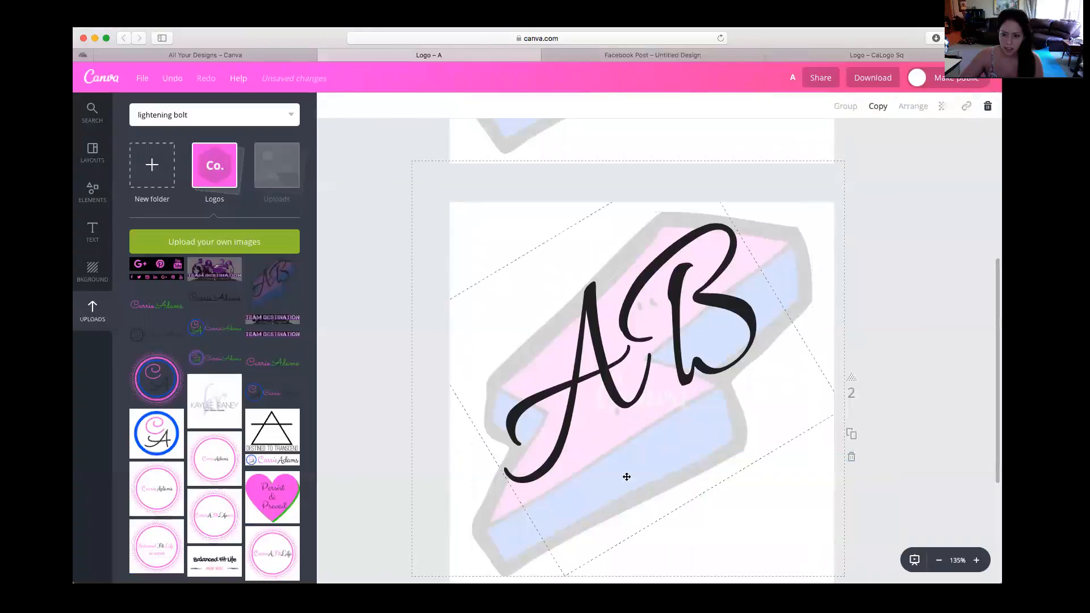
{"action": "scroll", "coordinate": [821, 549], "scroll_direction": "down", "scroll_amount": 1}
Enlarge the AB lettering on the copied page to size 201.4 and shrink the lightning bolt very slightly
{"action": "left_click", "coordinate": [664, 428]}
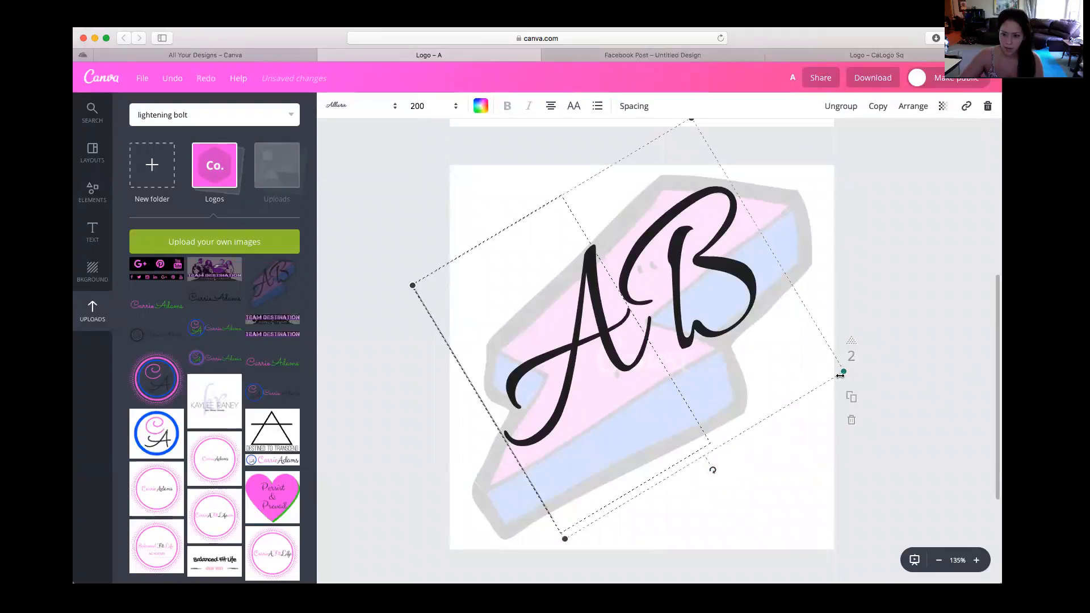
{"action": "left_click_drag", "start_coordinate": [789, 373], "coordinate": [845, 386]}
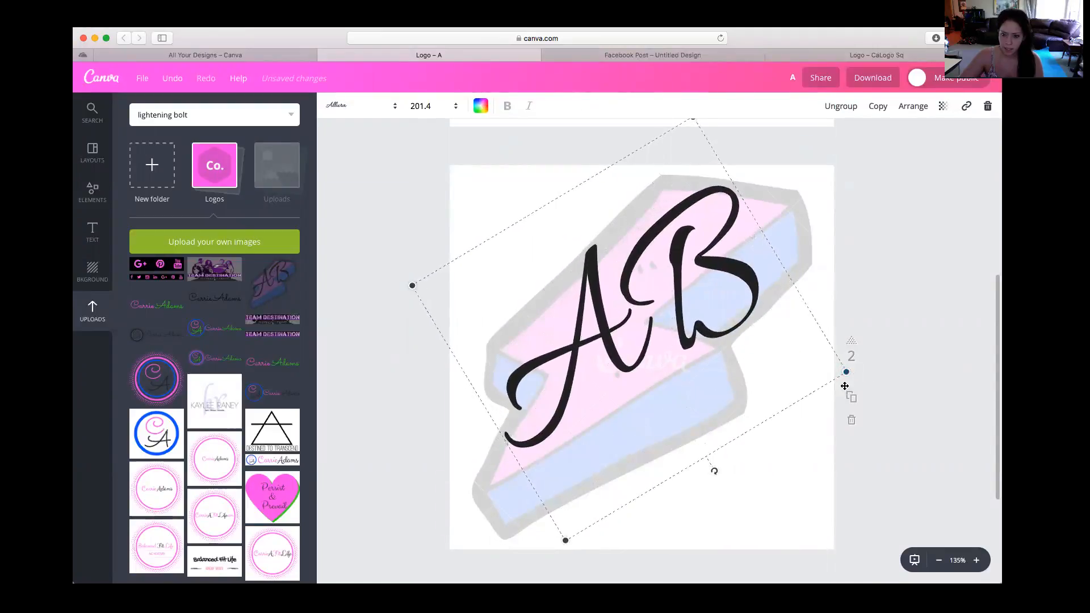
{"action": "left_click", "coordinate": [802, 504]}
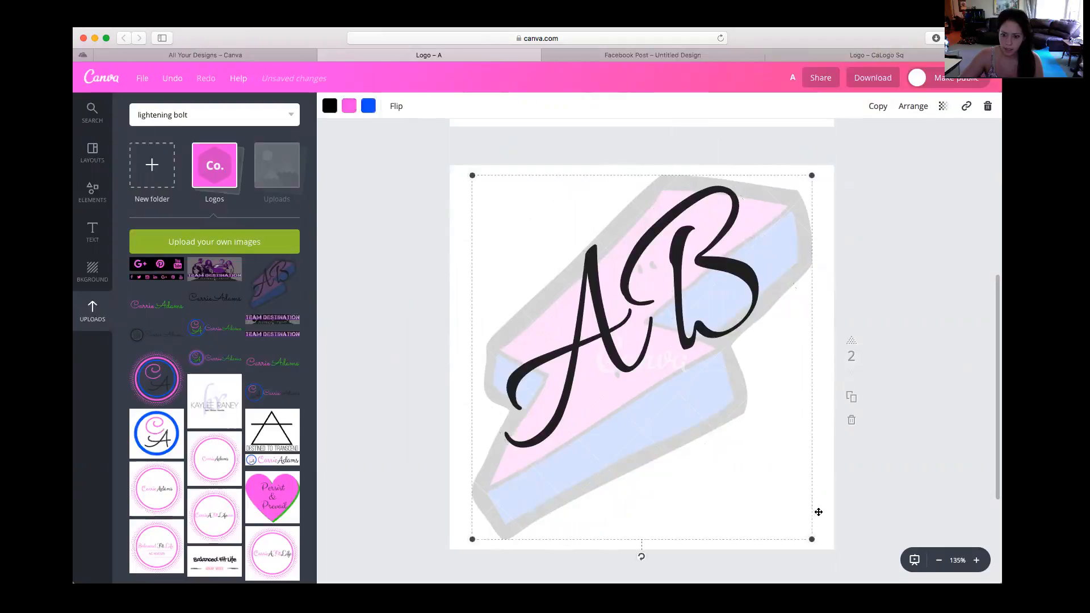
{"action": "mouse_move", "coordinate": [813, 541]}
{"action": "left_mouse_down"}
{"action": "mouse_move", "coordinate": [790, 532]}
{"action": "mouse_move", "coordinate": [809, 547]}
{"action": "left_mouse_up"}
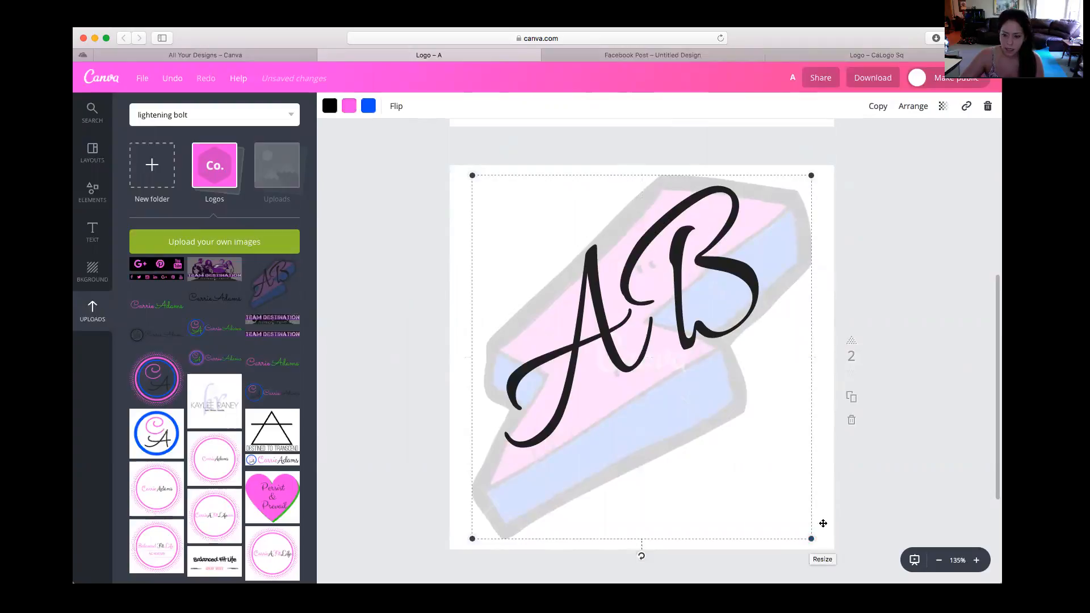
{"action": "left_click", "coordinate": [850, 504]}
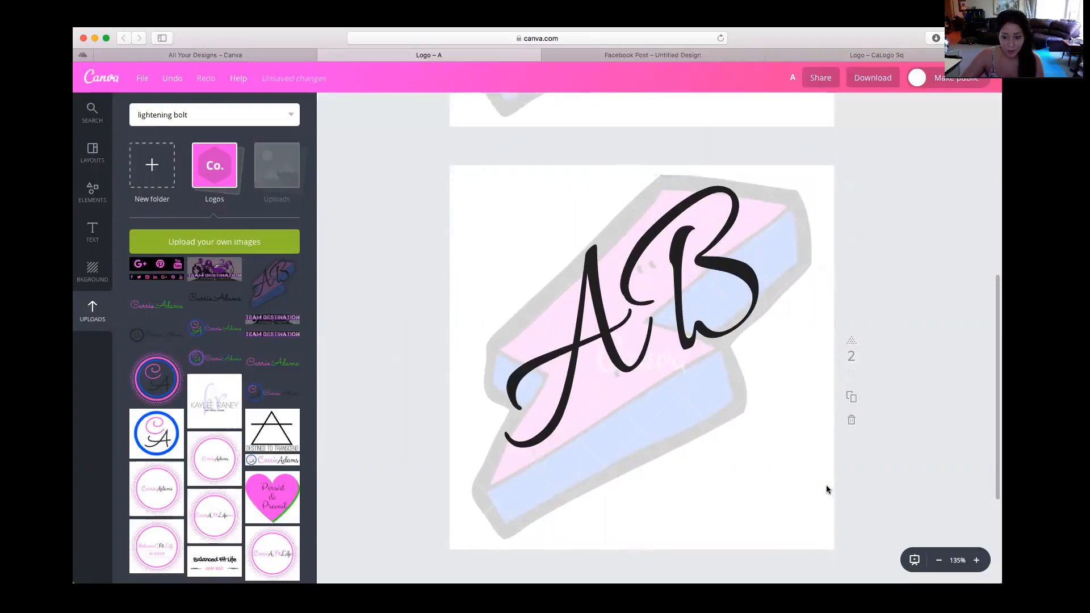
Nudge the whole AB logo slightly down on page 2 and reduce its lettering to size 197.4
{"action": "left_click_drag", "start_coordinate": [775, 477], "coordinate": [590, 343]}
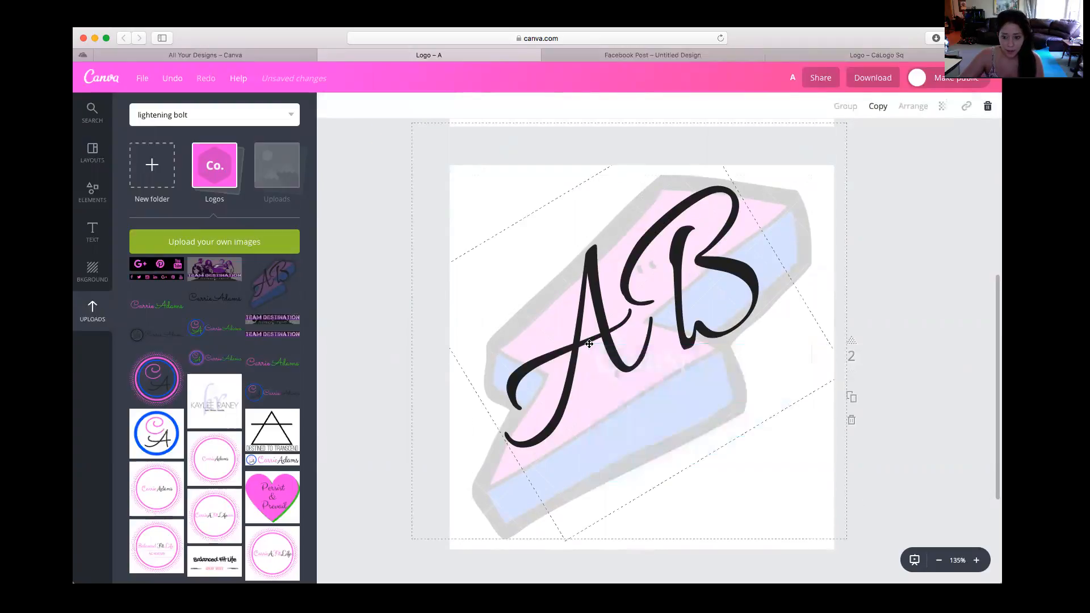
{"action": "mouse_move", "coordinate": [842, 539]}
{"action": "left_mouse_down"}
{"action": "mouse_move", "coordinate": [781, 516]}
{"action": "mouse_move", "coordinate": [869, 564]}
{"action": "mouse_move", "coordinate": [861, 584]}
{"action": "mouse_move", "coordinate": [827, 550]}
{"action": "mouse_move", "coordinate": [844, 554]}
{"action": "left_mouse_up"}
{"action": "left_click", "coordinate": [873, 510]}
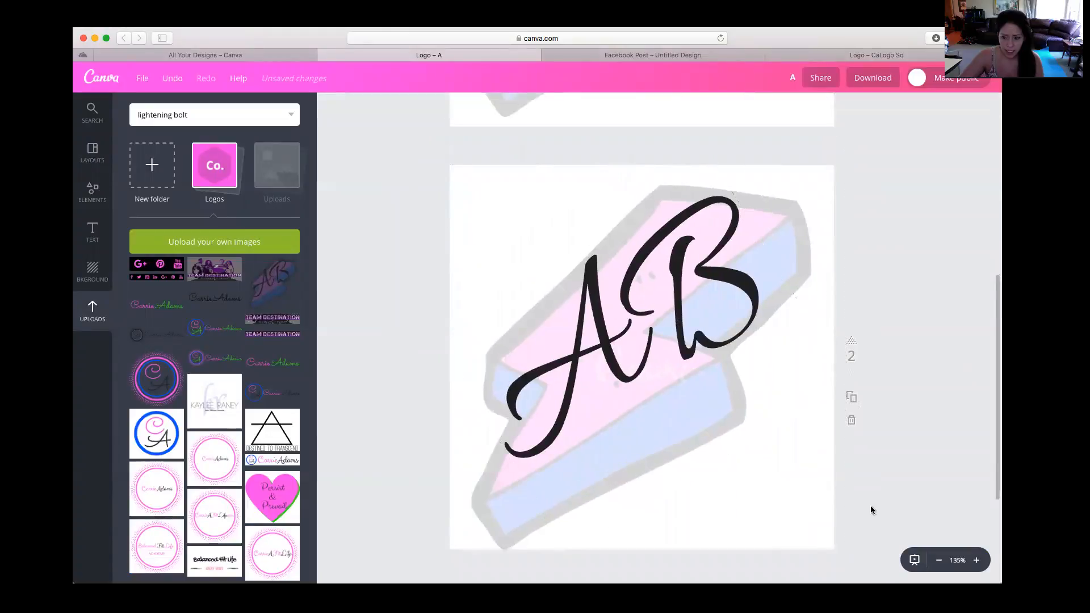
{"action": "left_click", "coordinate": [818, 515]}
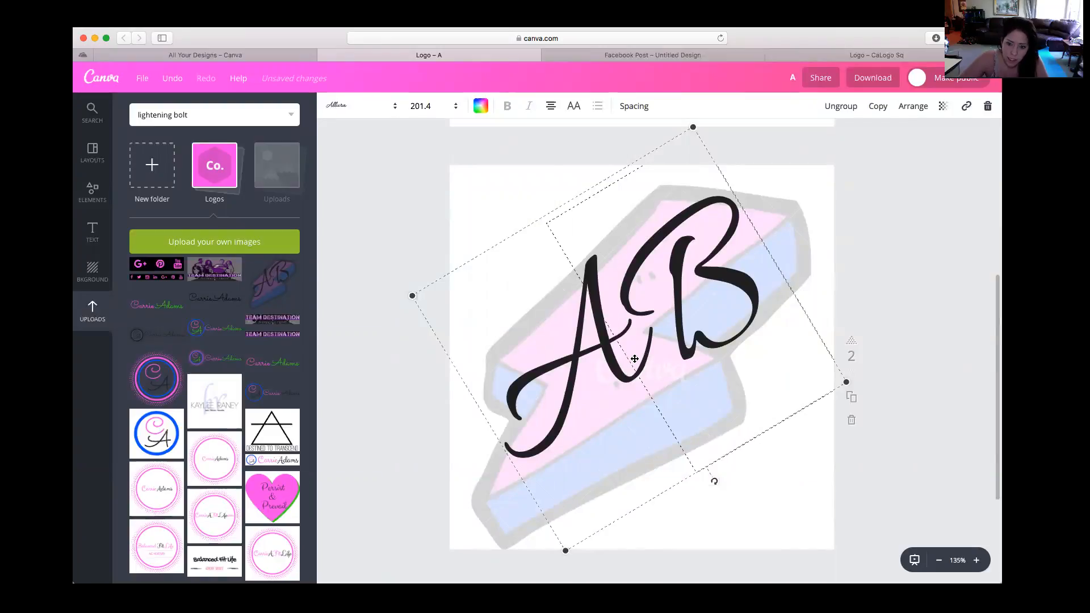
{"action": "mouse_move", "coordinate": [845, 382]}
{"action": "left_mouse_down"}
{"action": "mouse_move", "coordinate": [761, 380]}
{"action": "mouse_move", "coordinate": [838, 386]}
{"action": "left_mouse_up"}
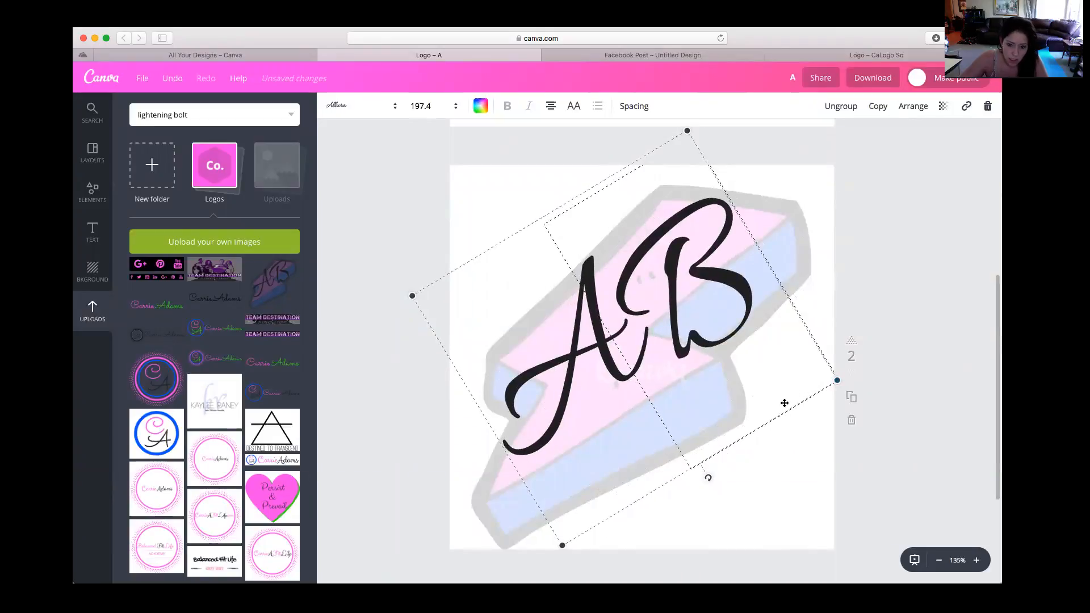
Try to resize the whole AB logo on page 2 from its corners, shifting it toward the page's lower right
{"action": "left_click", "coordinate": [491, 501], "text": "shift"}
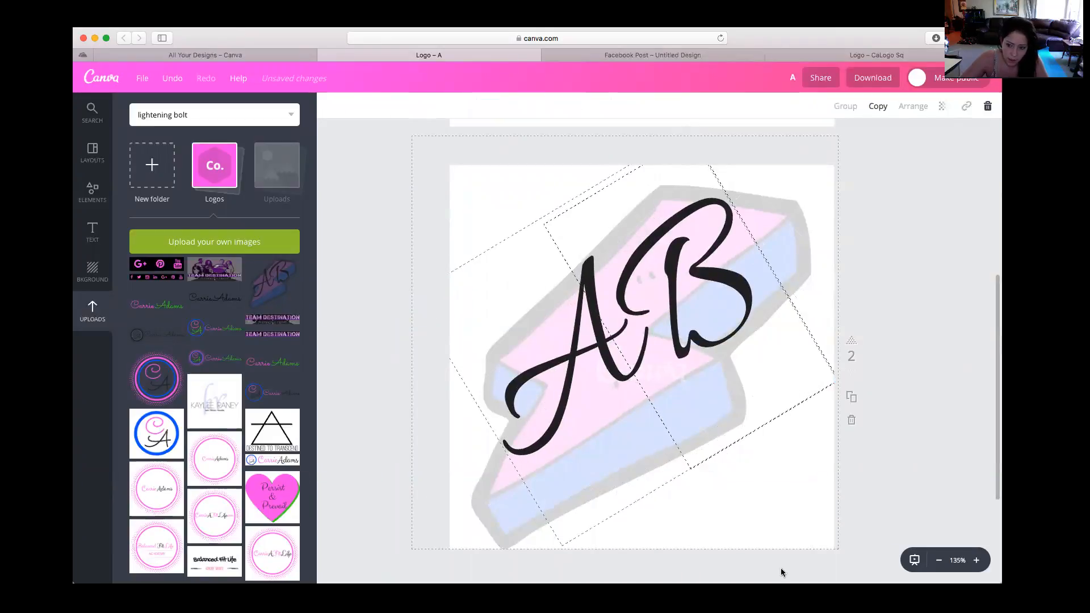
{"action": "mouse_move", "coordinate": [837, 547]}
{"action": "left_mouse_down"}
{"action": "mouse_move", "coordinate": [783, 530]}
{"action": "mouse_move", "coordinate": [845, 535]}
{"action": "mouse_move", "coordinate": [849, 545]}
{"action": "mouse_move", "coordinate": [834, 544]}
{"action": "left_mouse_up"}
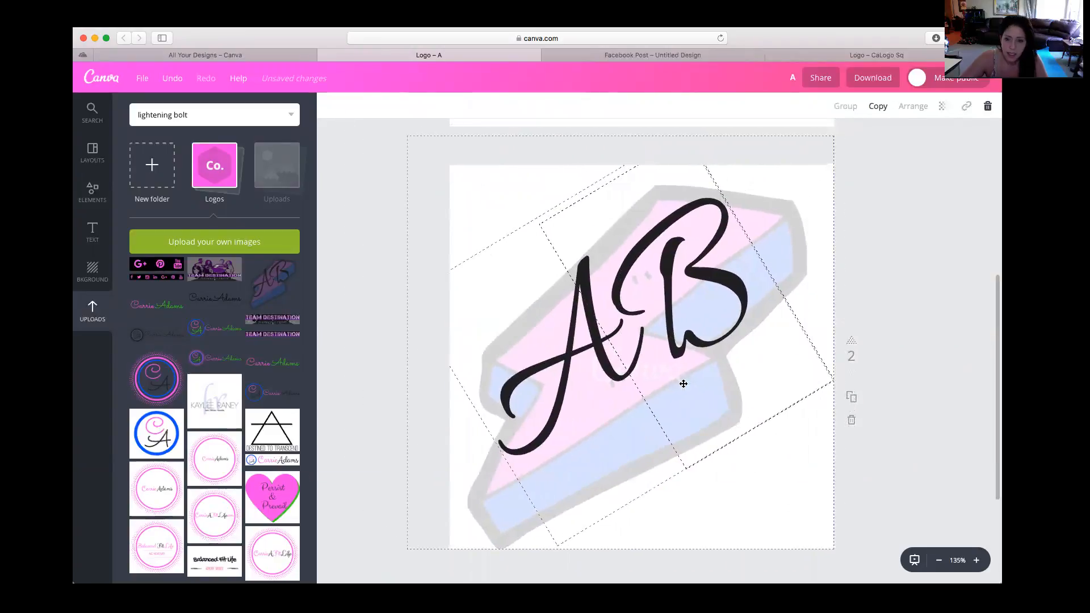
{"action": "scroll", "coordinate": [427, 156], "scroll_direction": "down", "scroll_amount": 1}
{"action": "scroll", "coordinate": [433, 163], "scroll_direction": "up", "scroll_amount": 6}
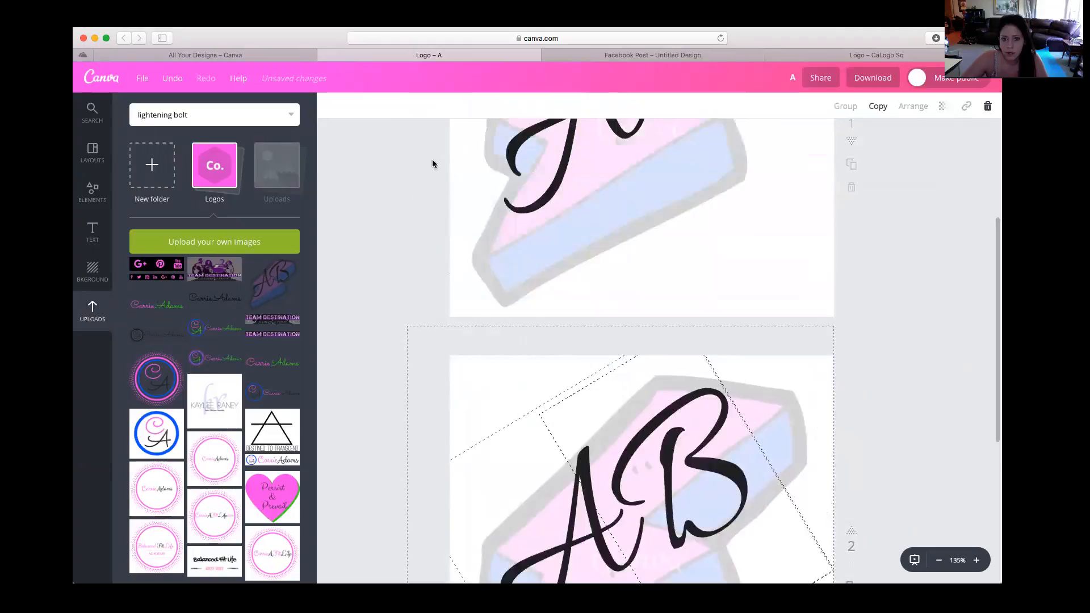
{"action": "scroll", "coordinate": [443, 224], "scroll_direction": "down", "scroll_amount": 5}
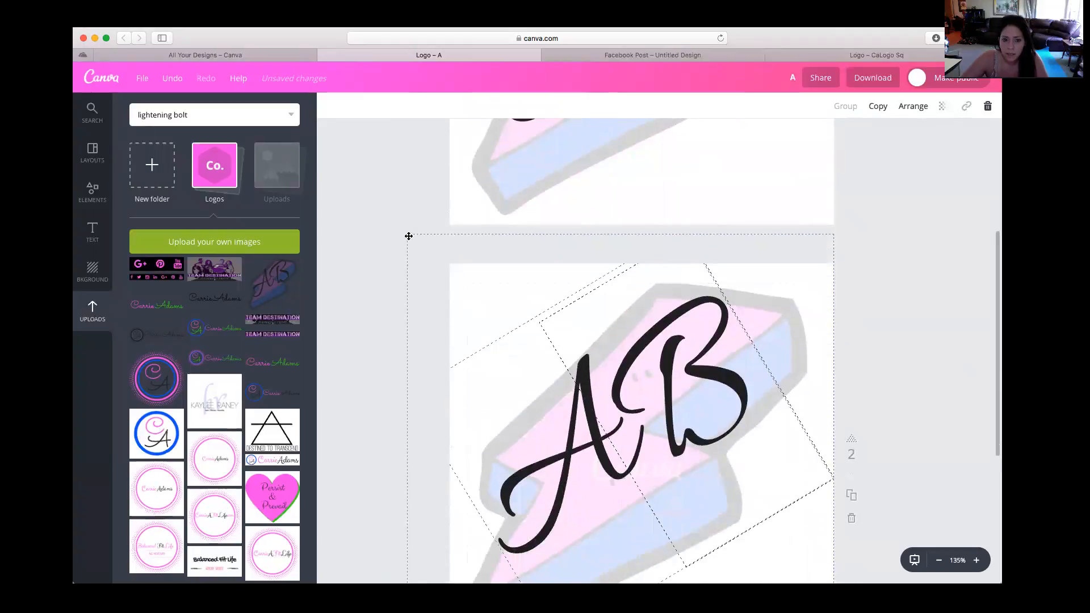
{"action": "left_click_drag", "start_coordinate": [408, 237], "coordinate": [468, 268]}
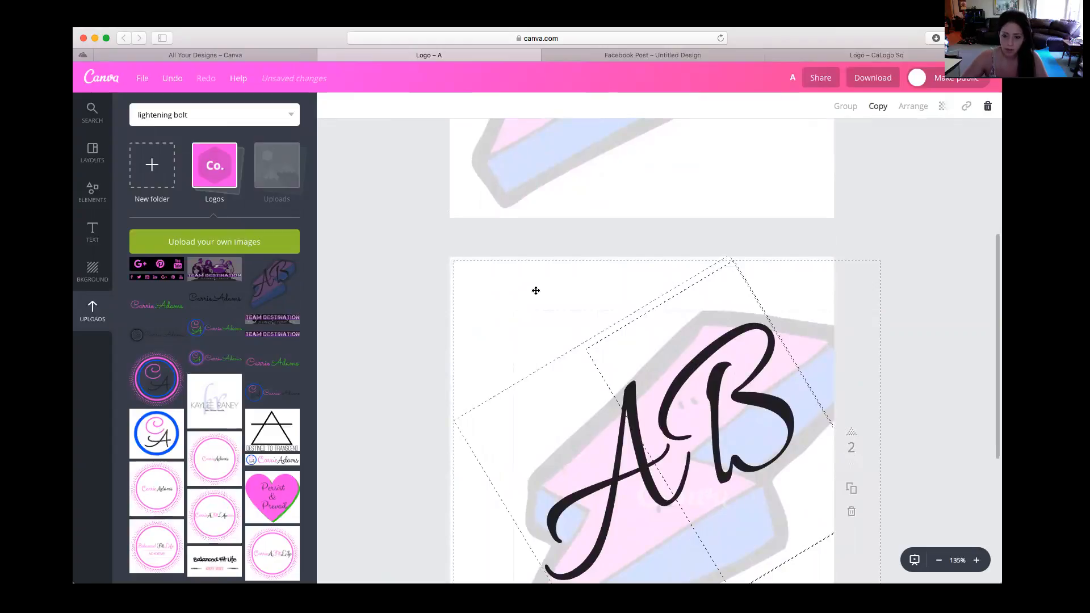
Open the CaLogo Sq design again from the list of all designs and duplicate its first page
{"action": "left_click", "coordinate": [214, 57]}
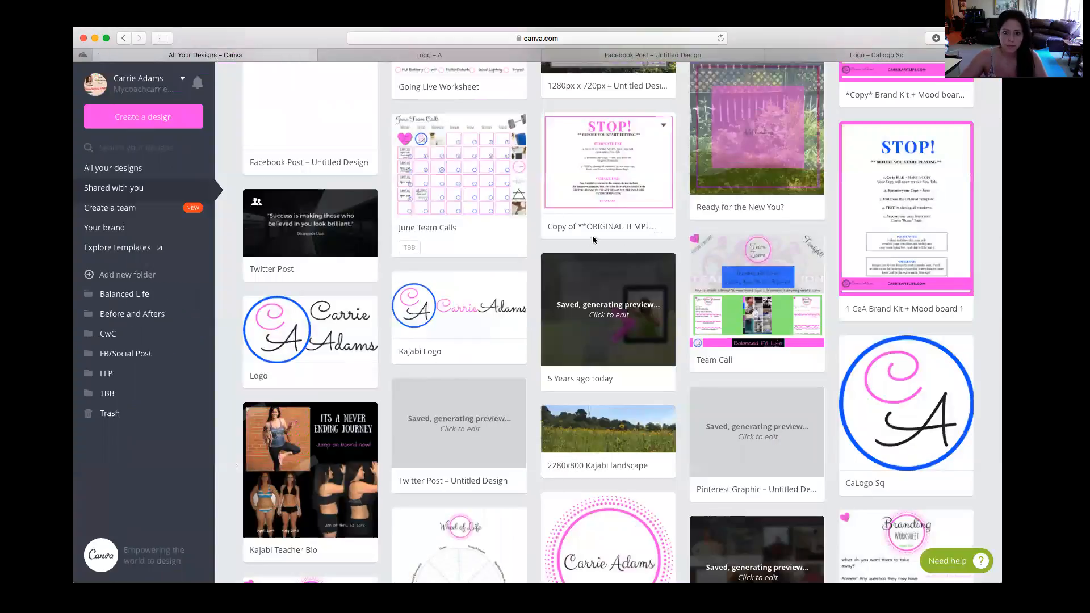
{"action": "left_click", "coordinate": [895, 373]}
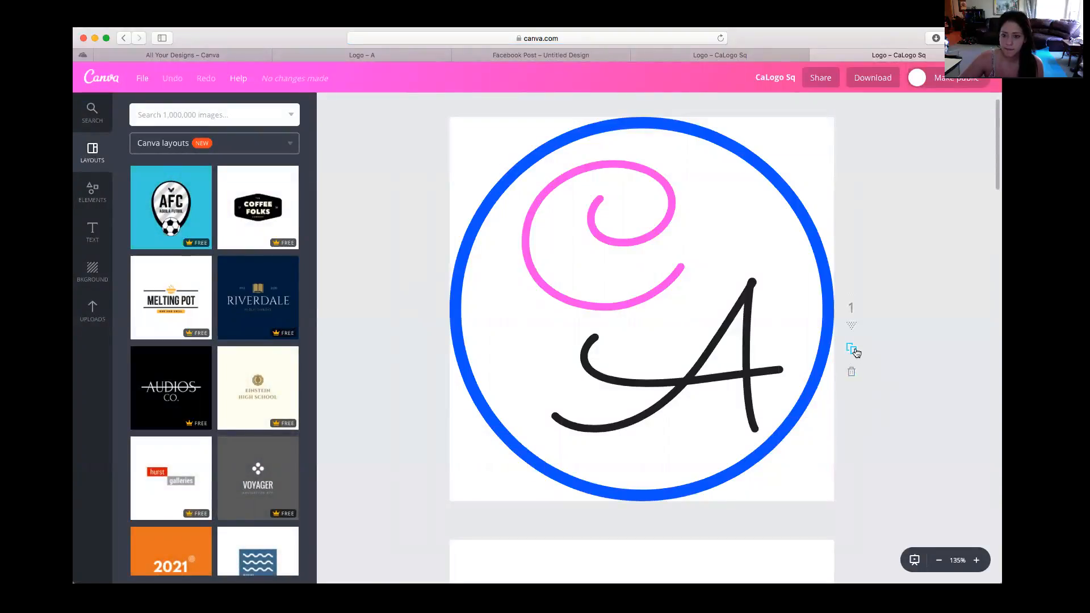
{"action": "left_click", "coordinate": [854, 351]}
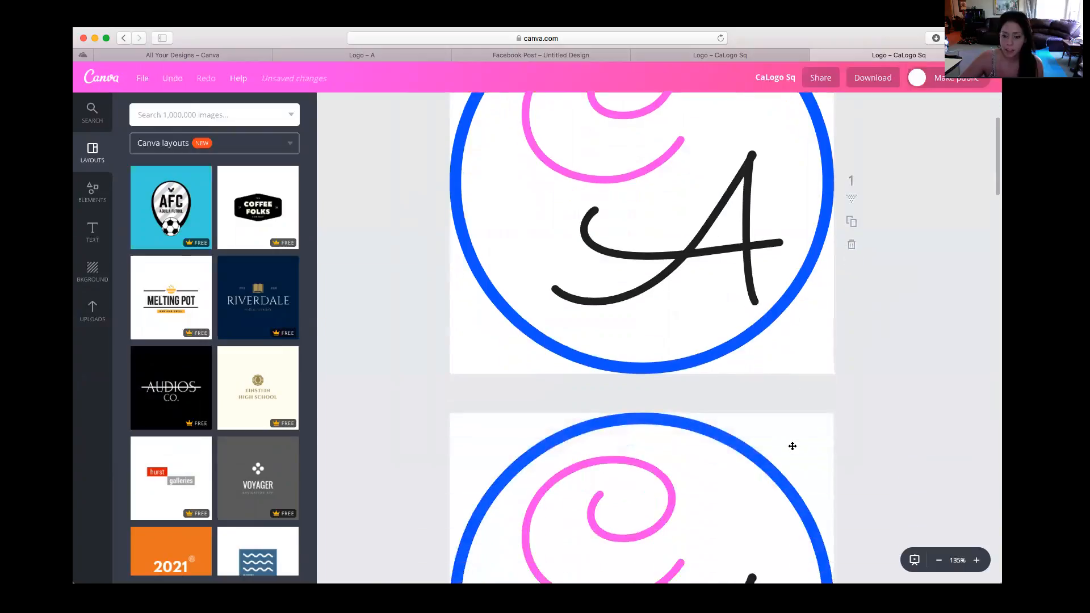
Shrink the whole CA circle logo on page 2 to less than half the page width and place it midway down the left edge
{"action": "left_click", "coordinate": [817, 425]}
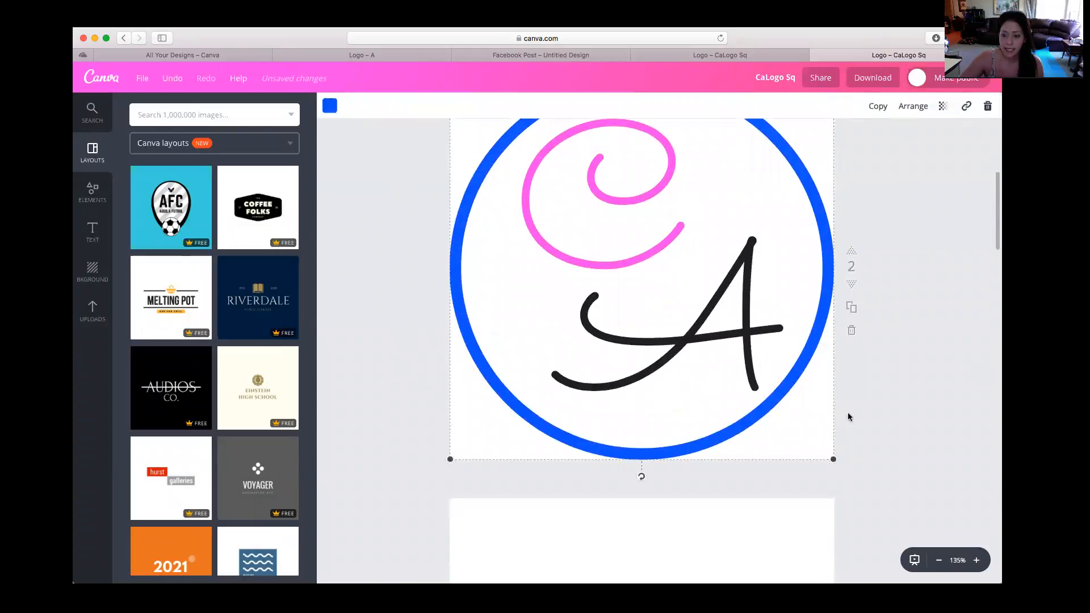
{"action": "left_click_drag", "start_coordinate": [850, 417], "coordinate": [463, 280]}
{"action": "left_click_drag", "start_coordinate": [834, 496], "coordinate": [757, 404]}
{"action": "left_click_drag", "start_coordinate": [699, 436], "coordinate": [587, 399]}
{"action": "scroll", "coordinate": [672, 419], "scroll_direction": "up", "scroll_amount": 3}
{"action": "scroll", "coordinate": [673, 425], "scroll_direction": "up", "scroll_amount": 1}
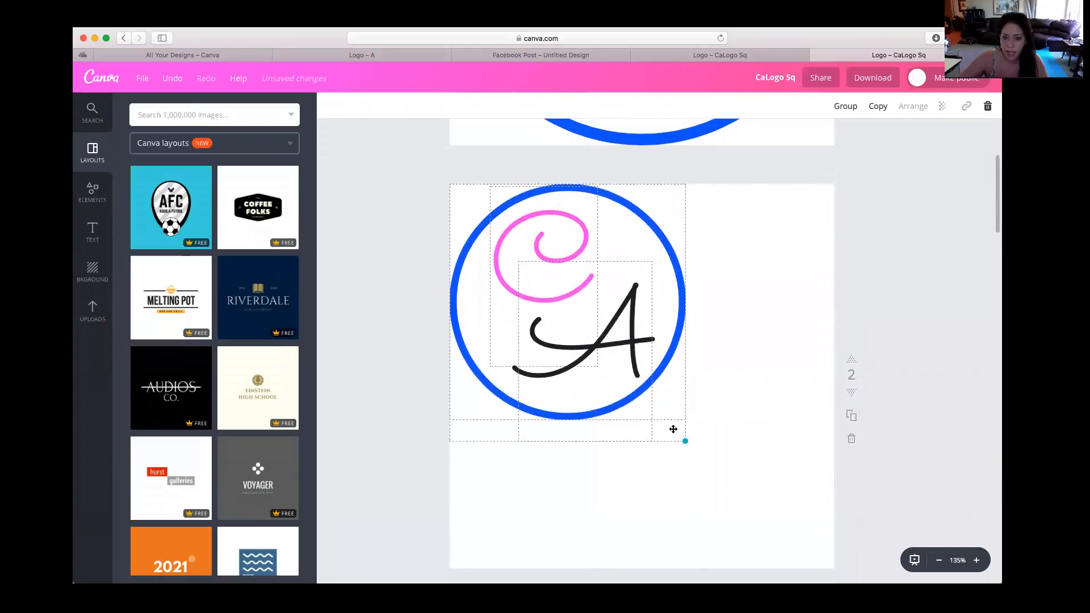
{"action": "left_click_drag", "start_coordinate": [684, 442], "coordinate": [612, 361]}
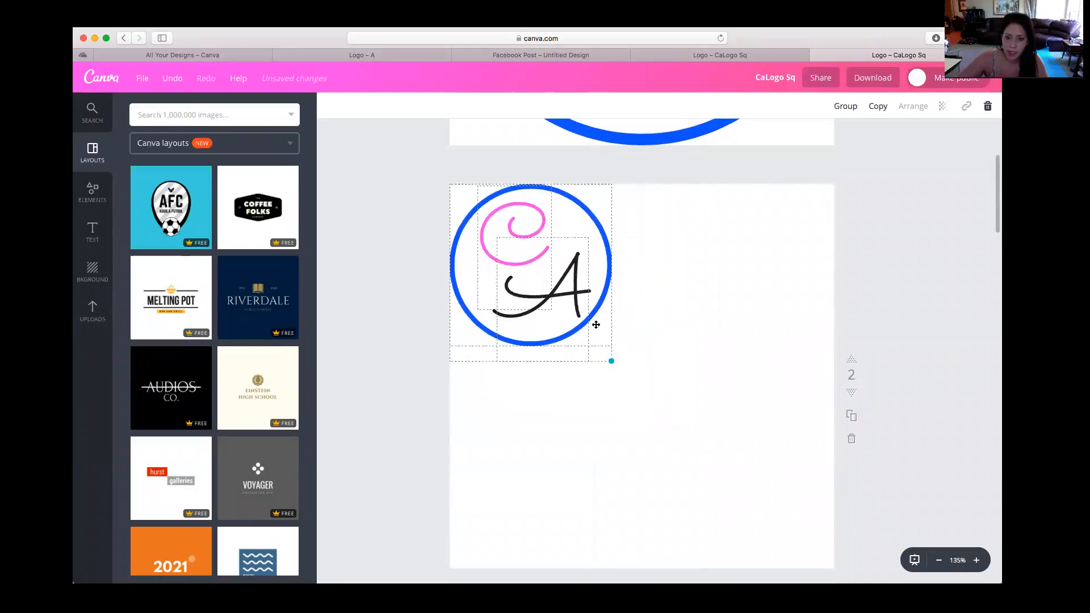
{"action": "scroll", "coordinate": [602, 309], "scroll_direction": "down", "scroll_amount": 1}
{"action": "left_click_drag", "start_coordinate": [608, 250], "coordinate": [611, 354]}
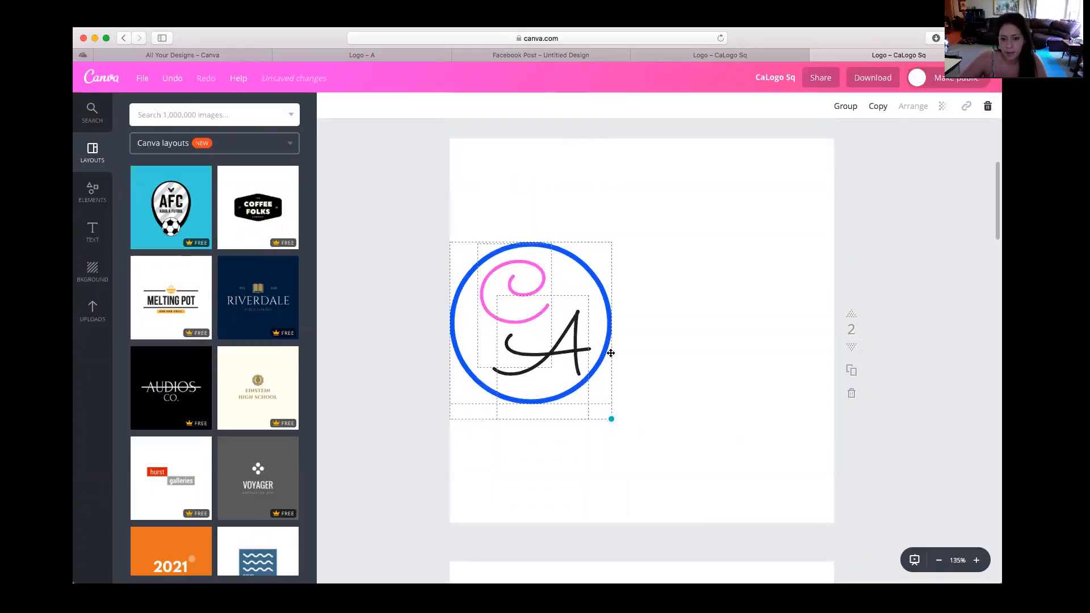
Deselect the CA circle logo on page 2 and show the available text styles
{"action": "left_click", "coordinate": [690, 355]}
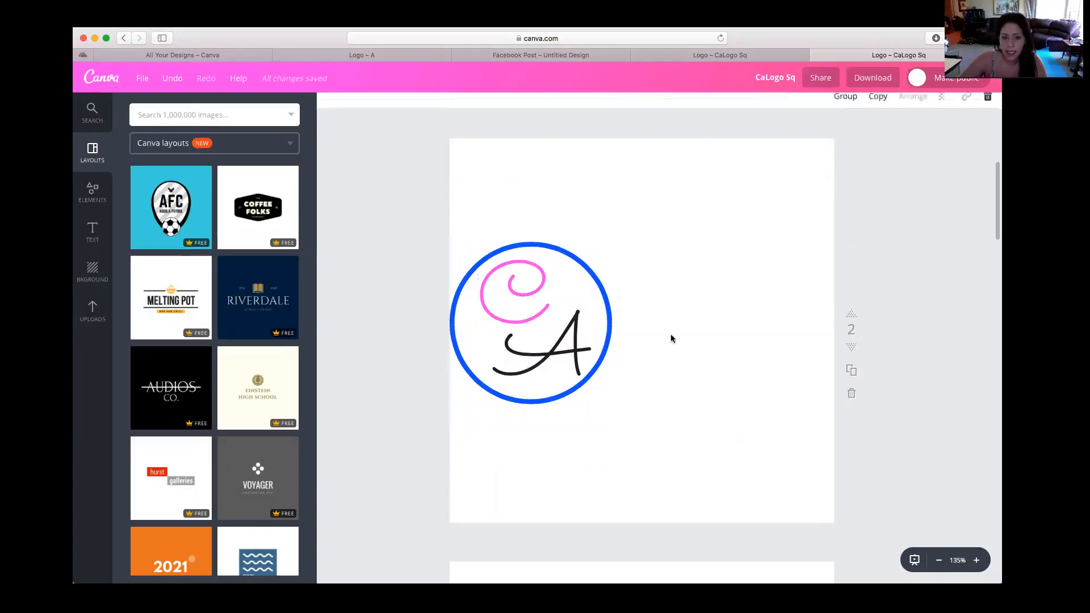
{"action": "right_click", "coordinate": [94, 239]}
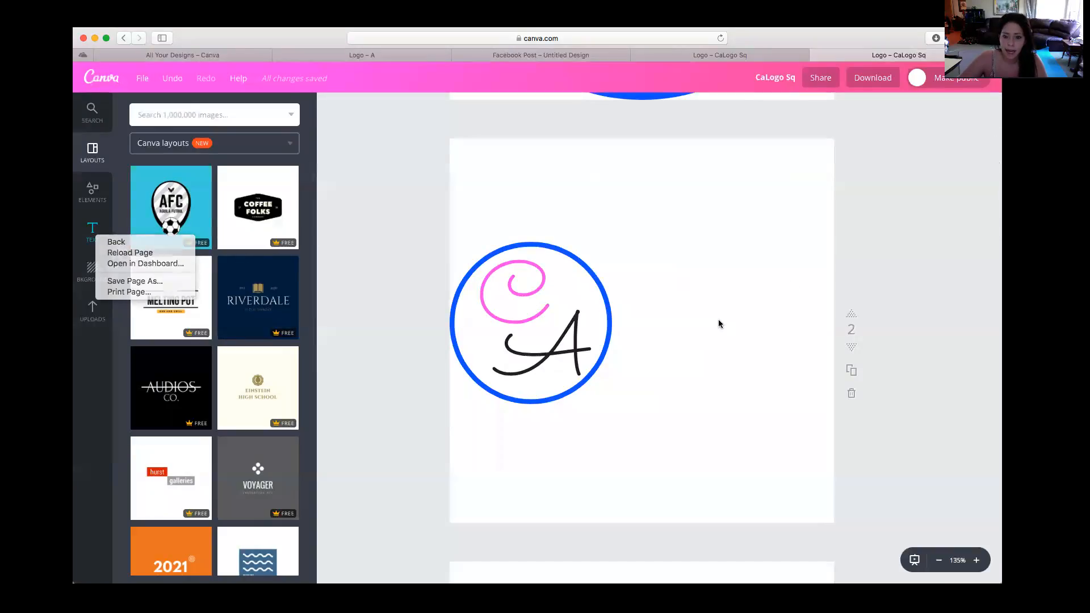
{"action": "key", "text": "Escape"}
{"action": "left_click", "coordinate": [91, 231]}
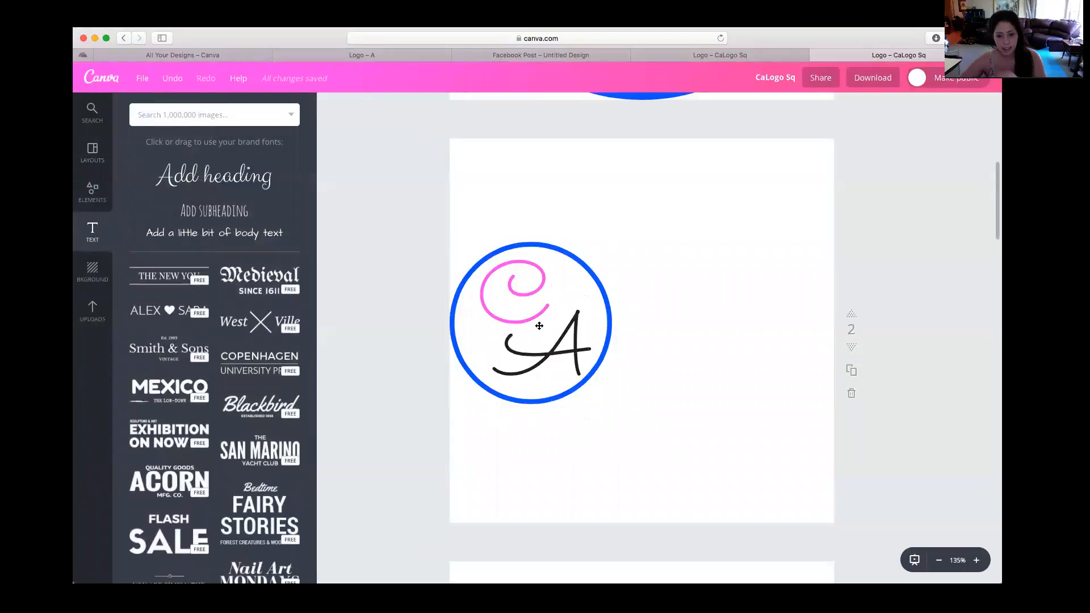
Examine the logo variations from page 2 to page 5, including the versions with the full name beside the circle
{"action": "scroll", "coordinate": [562, 337], "scroll_direction": "down", "scroll_amount": 1}
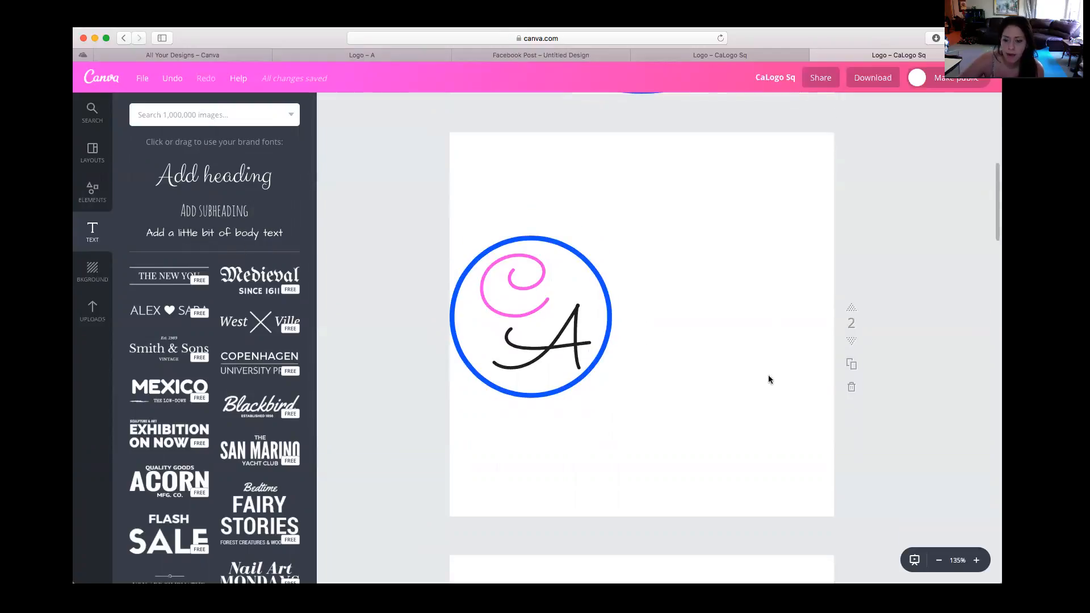
{"action": "scroll", "coordinate": [738, 380], "scroll_direction": "down", "scroll_amount": 15}
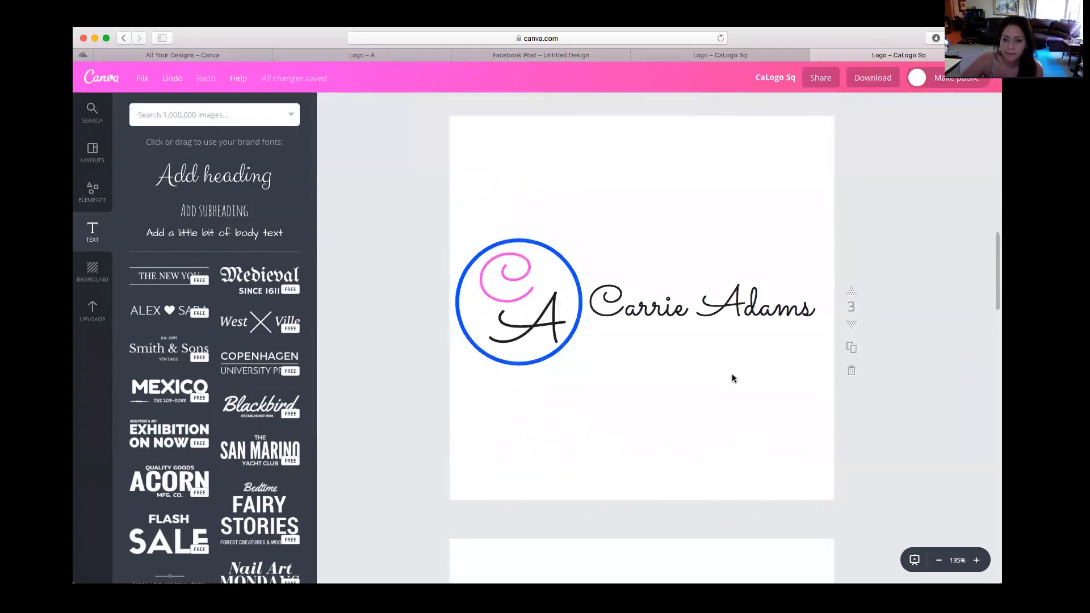
{"action": "scroll", "coordinate": [732, 378], "scroll_direction": "down", "scroll_amount": 8}
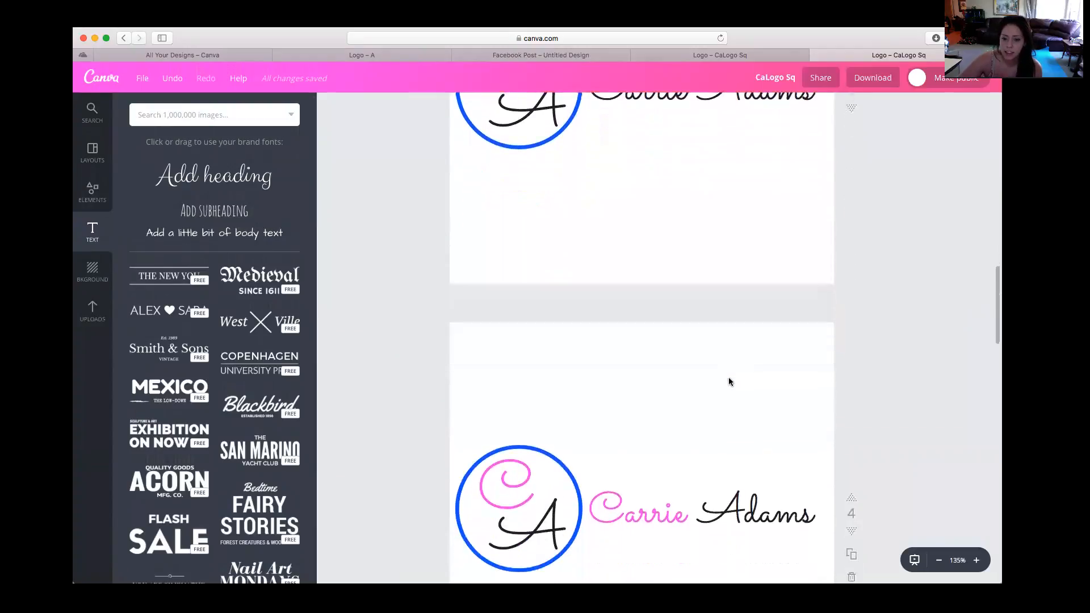
{"action": "scroll", "coordinate": [729, 379], "scroll_direction": "down", "scroll_amount": 10}
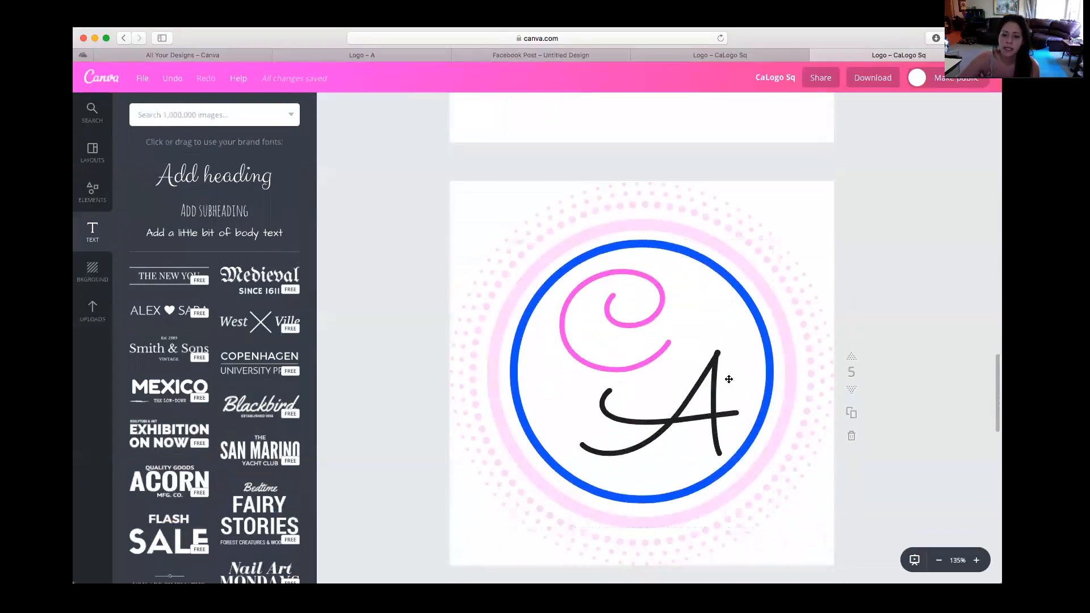
{"action": "scroll", "coordinate": [729, 379], "scroll_direction": "down", "scroll_amount": 1}
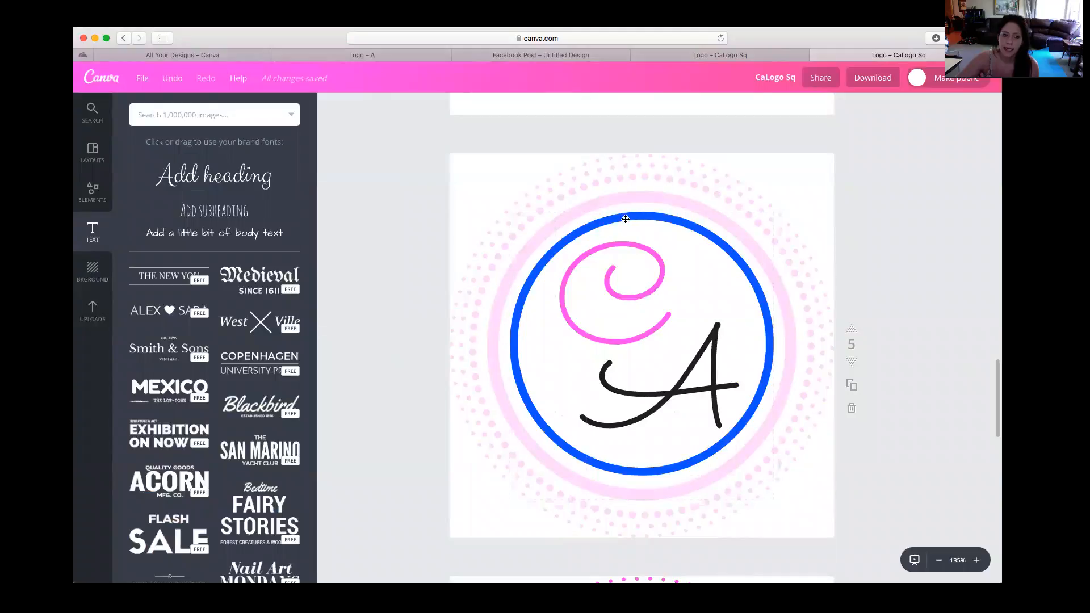
Show the design element categories and examine the dotted-ring logo variations on pages 5 to 7
{"action": "left_click", "coordinate": [81, 197]}
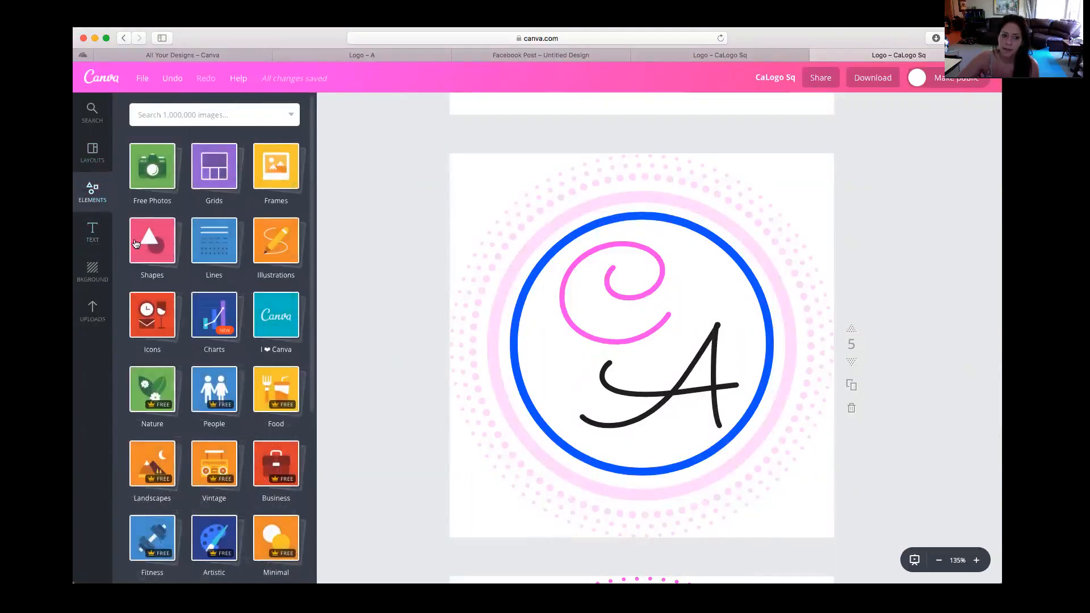
{"action": "scroll", "coordinate": [506, 293], "scroll_direction": "down", "scroll_amount": 10}
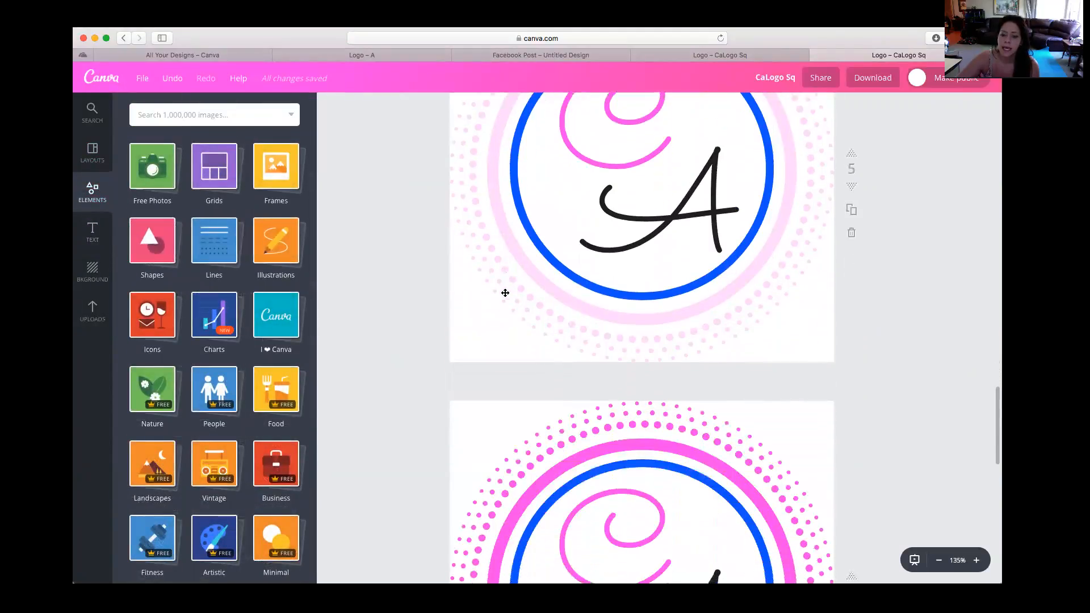
{"action": "scroll", "coordinate": [505, 284], "scroll_direction": "up", "scroll_amount": 1}
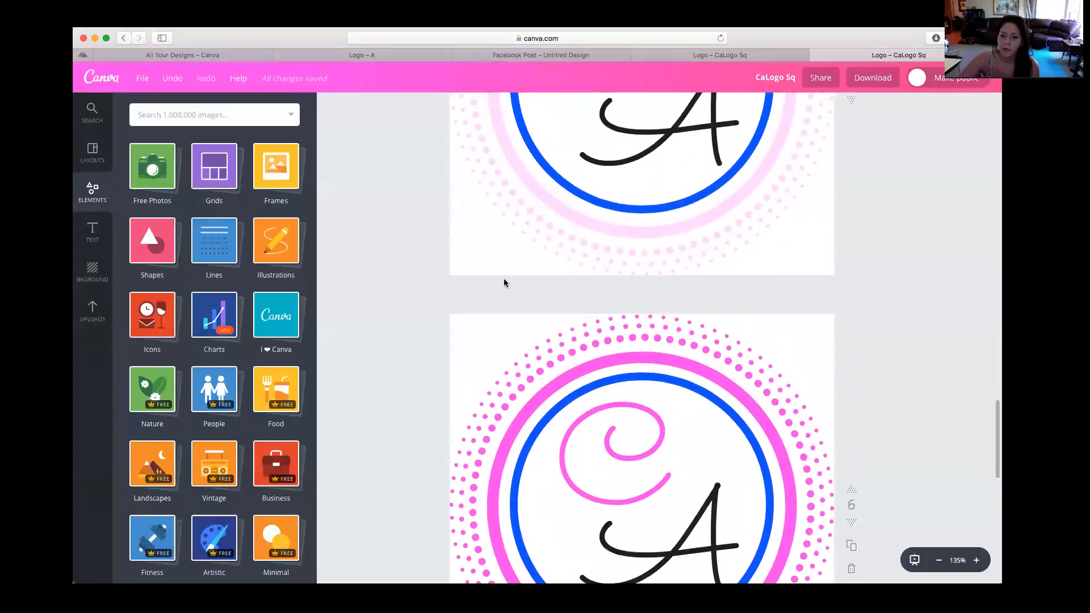
{"action": "scroll", "coordinate": [505, 279], "scroll_direction": "down", "scroll_amount": 4}
{"action": "scroll", "coordinate": [505, 278], "scroll_direction": "down", "scroll_amount": 8}
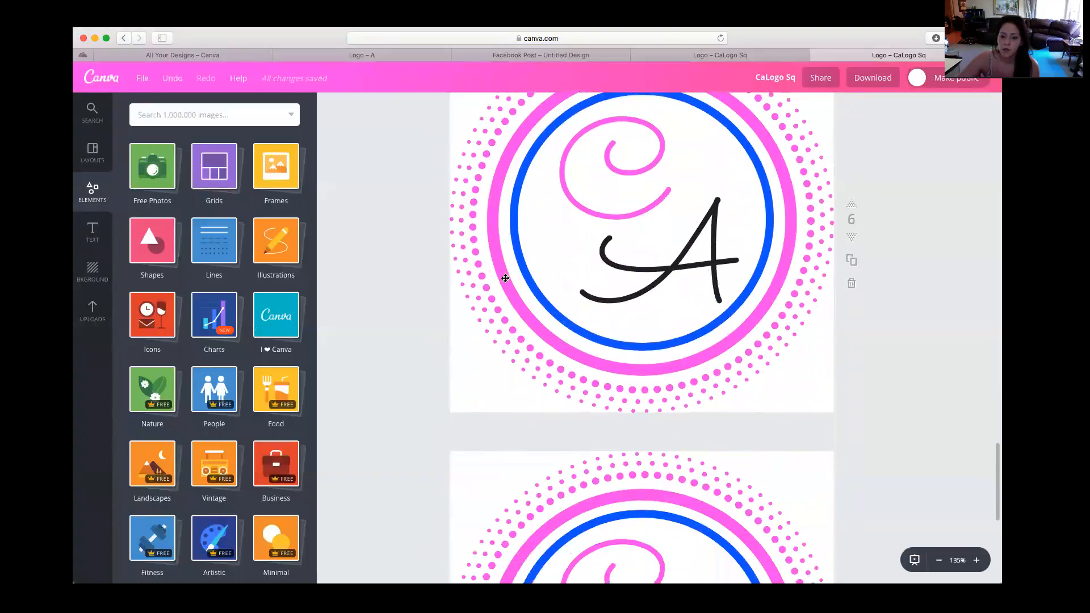
{"action": "scroll", "coordinate": [514, 289], "scroll_direction": "down", "scroll_amount": 1}
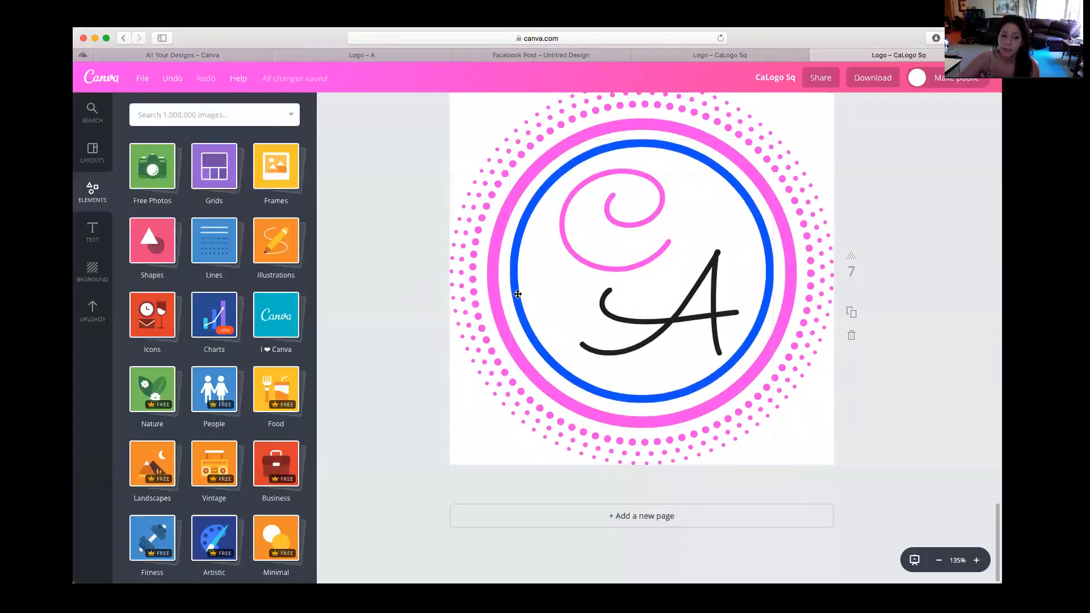
{"action": "scroll", "coordinate": [518, 294], "scroll_direction": "up", "scroll_amount": 15}
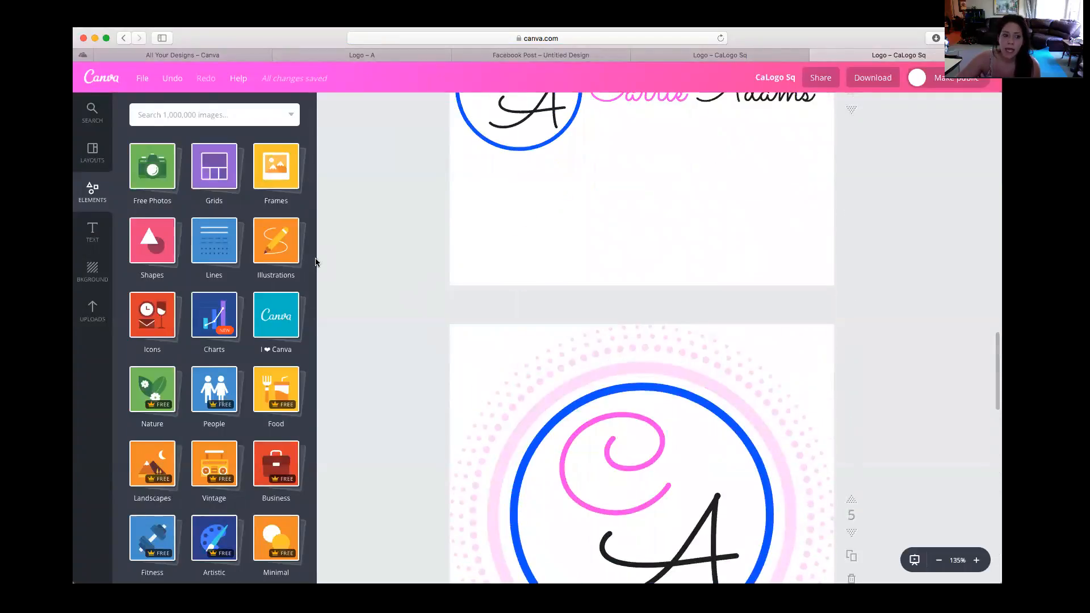
{"action": "scroll", "coordinate": [214, 341], "scroll_direction": "down", "scroll_amount": 1}
Open the Logos folder among the uploaded images and bring its saved logos into view
{"action": "left_click", "coordinate": [92, 310]}
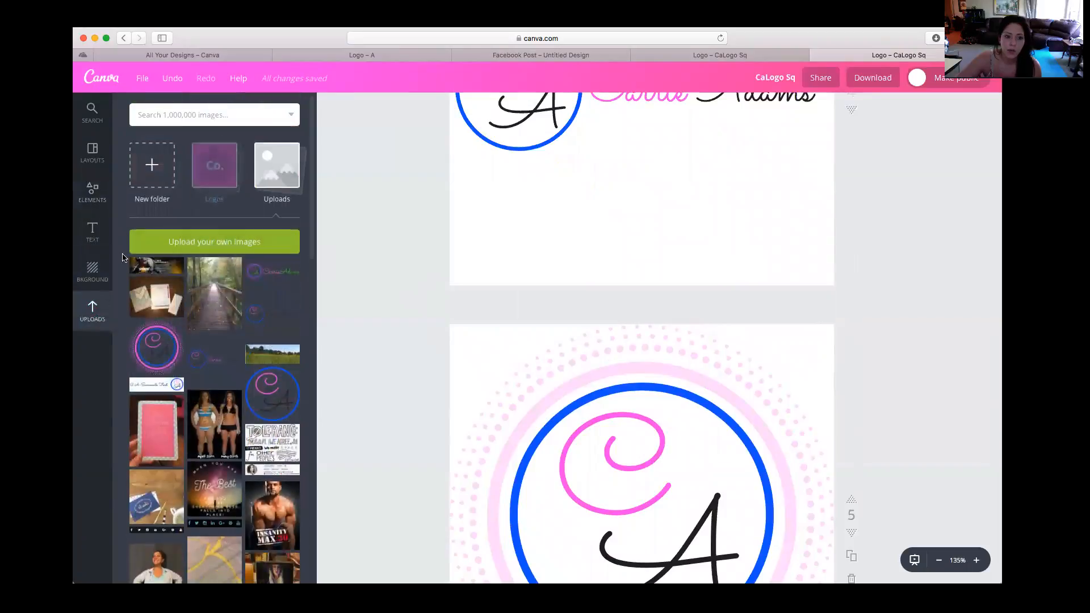
{"action": "left_click", "coordinate": [209, 172]}
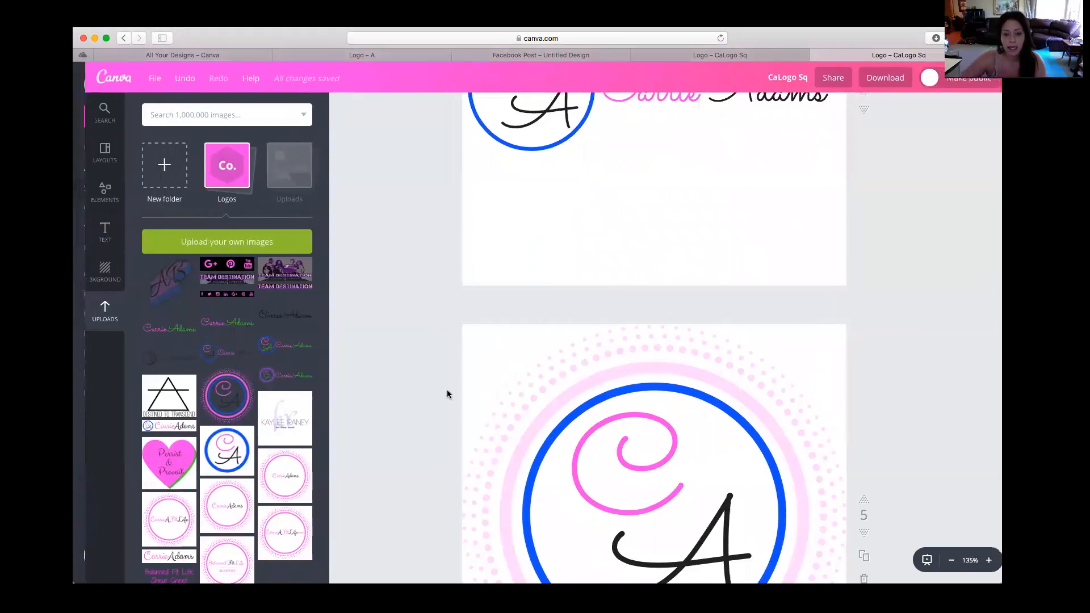
{"action": "scroll", "coordinate": [302, 398], "scroll_direction": "down", "scroll_amount": 3}
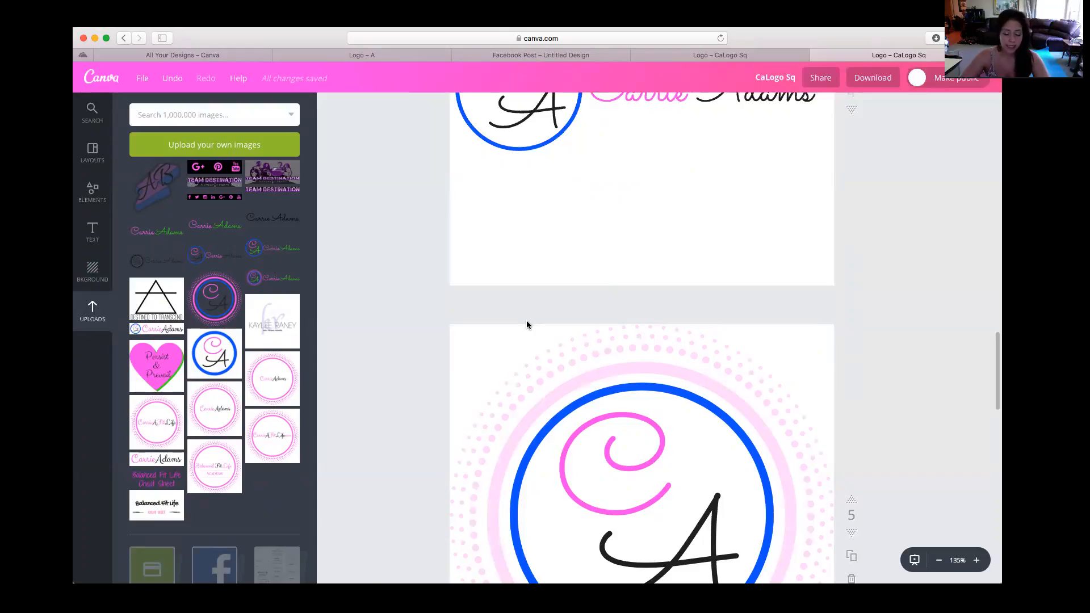
Add the uploaded AB logo to page 1 and shrink it into a small mark in the page's lower-left corner
{"action": "scroll", "coordinate": [545, 325], "scroll_direction": "up", "scroll_amount": 20}
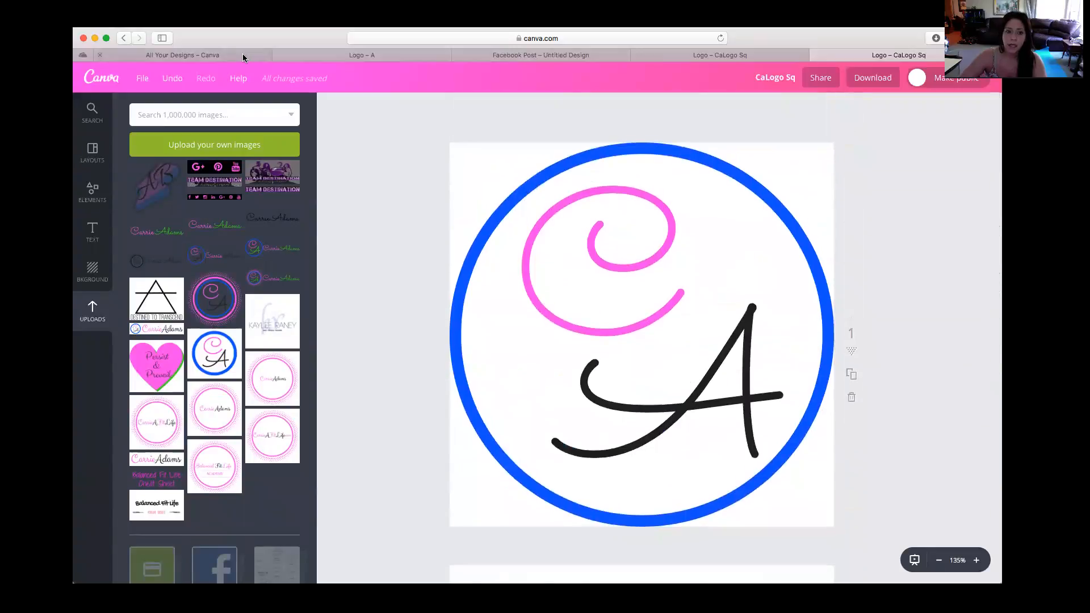
{"action": "left_click", "coordinate": [136, 204]}
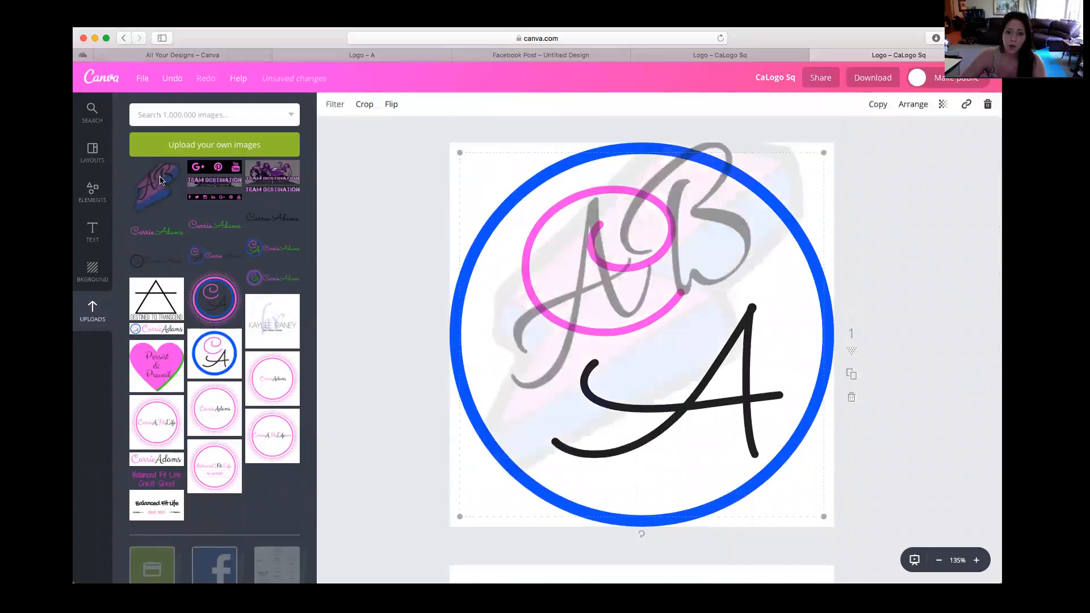
{"action": "left_click_drag", "start_coordinate": [823, 152], "coordinate": [561, 536]}
{"action": "left_click", "coordinate": [880, 472]}
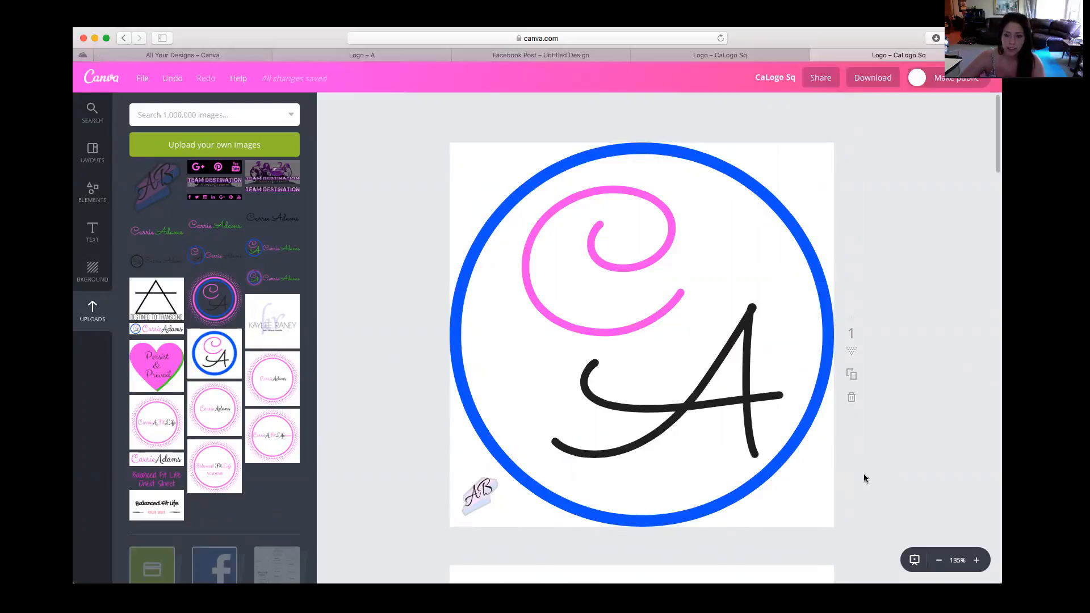
{"action": "scroll", "coordinate": [868, 470], "scroll_direction": "down", "scroll_amount": 1}
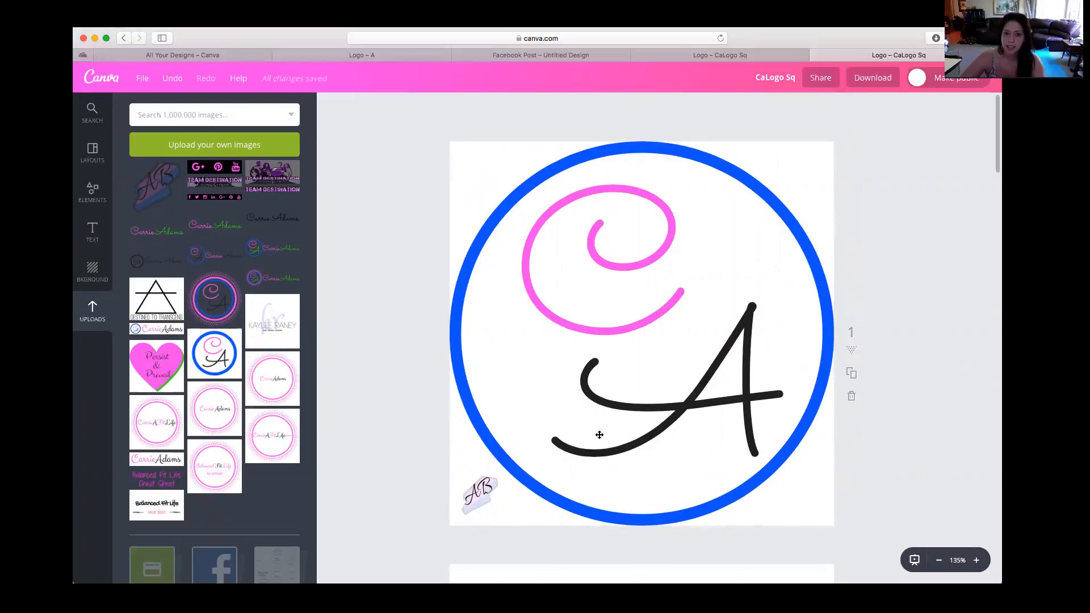